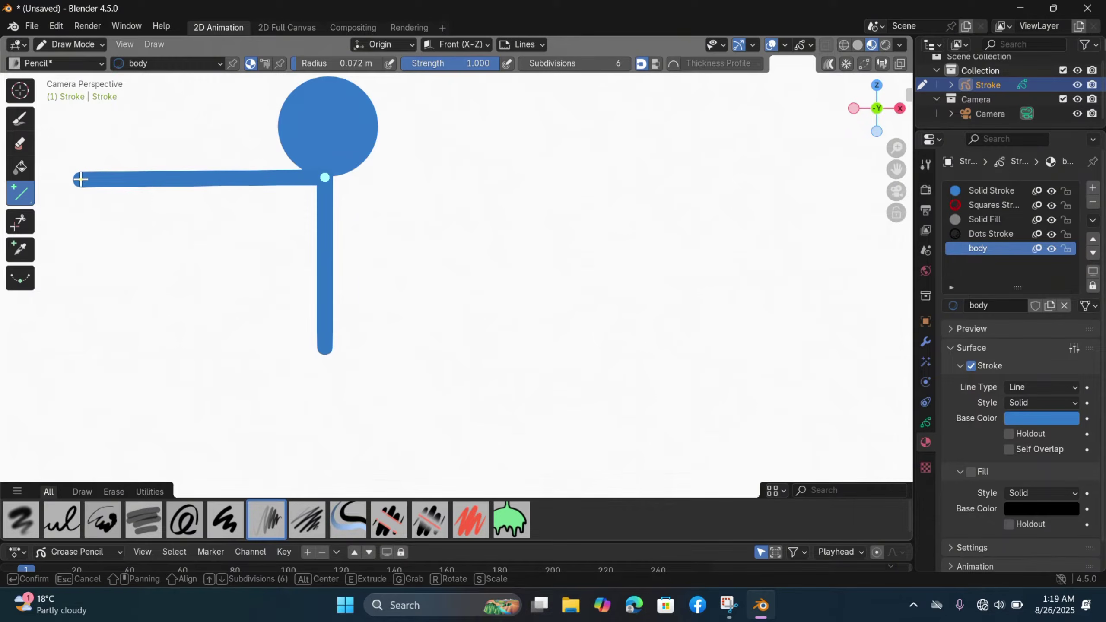
# Finish the first arm line, duplicate the stroke and move the copy about 2.26 m along X to form the opposite arm
pyautogui.press('Return')
pyautogui.press('Tab')
pyautogui.press('g')
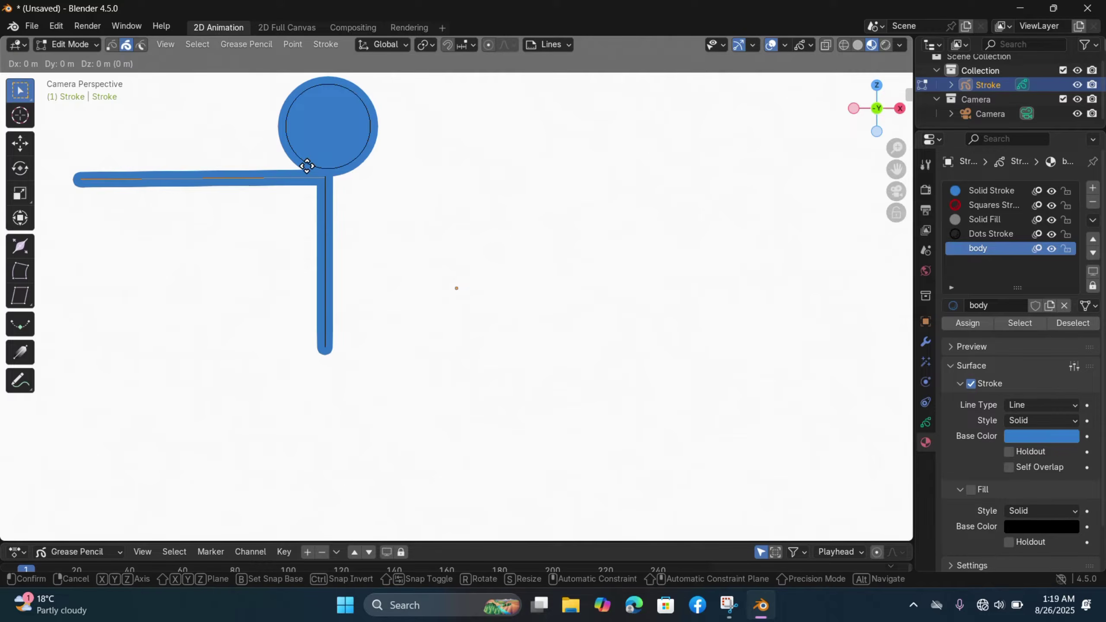
pyautogui.press('x')
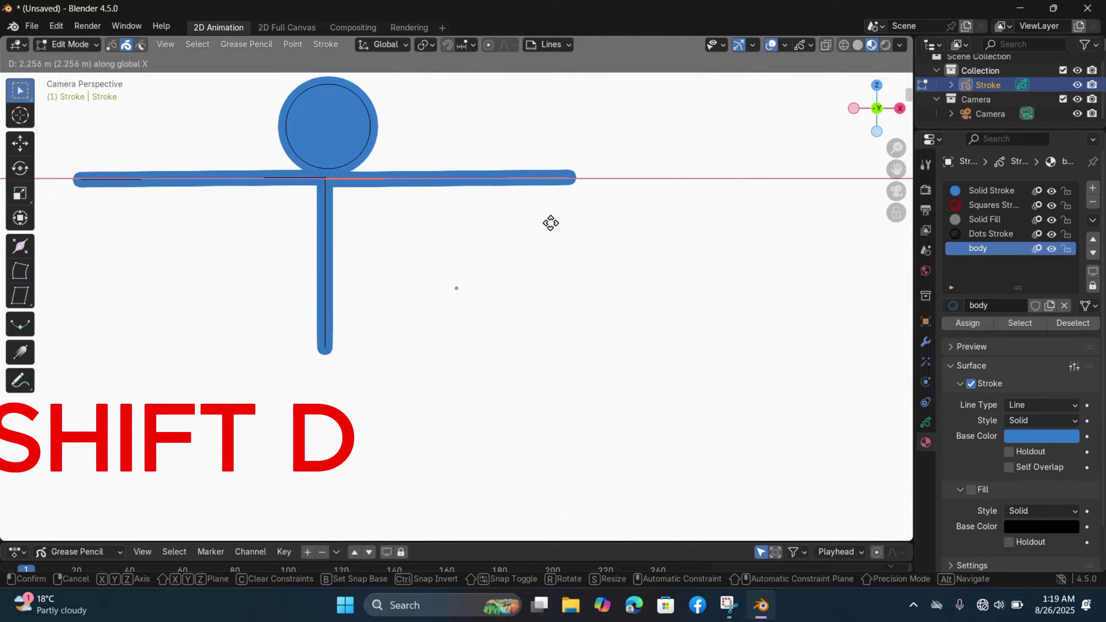
pyautogui.click(552, 223)
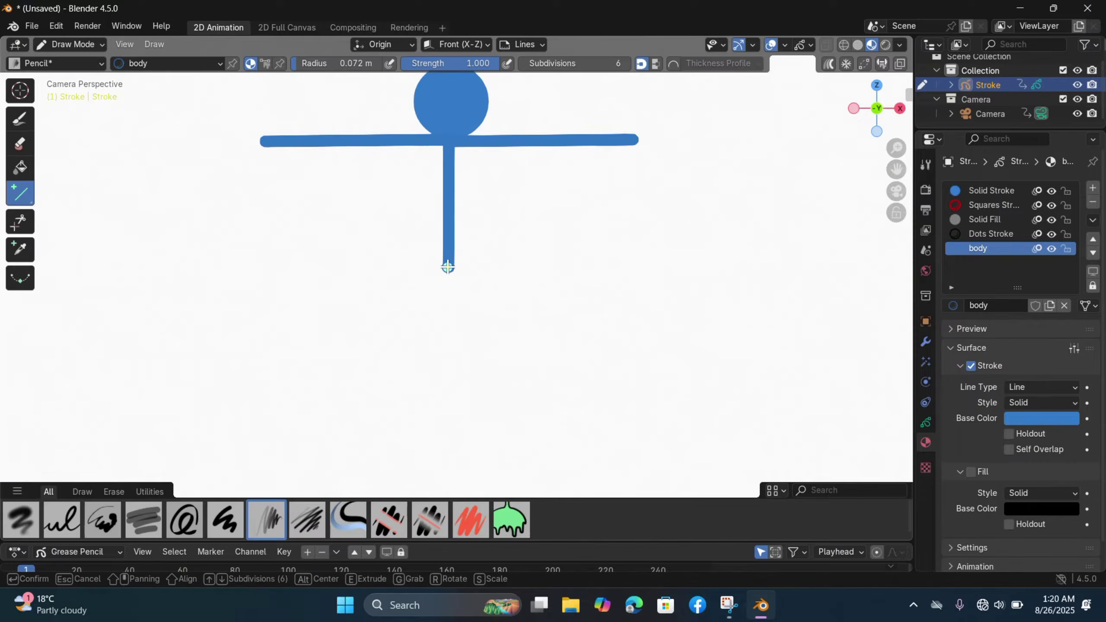
# Draw one leg as a connected line from the torso's lower end, with extruded segments for the thigh, shin and outward-pointing foot
pyautogui.moveTo(448, 267)
pyautogui.mouseDown()
pyautogui.moveTo(383, 395)
pyautogui.moveTo(405, 363)
pyautogui.mouseUp()
pyautogui.press('e')
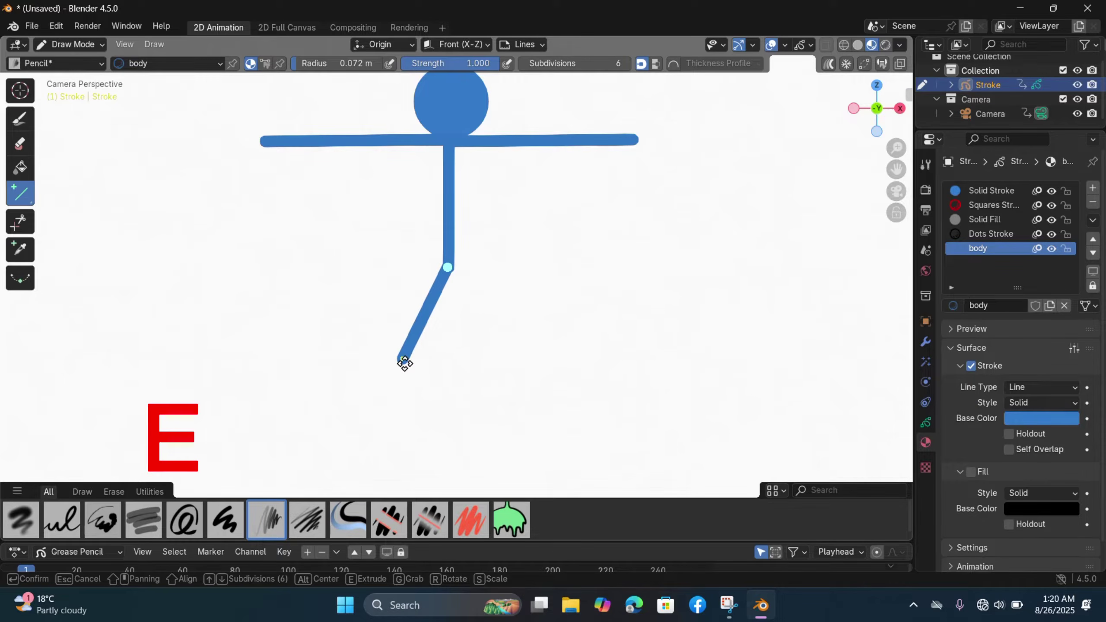
pyautogui.press('e')
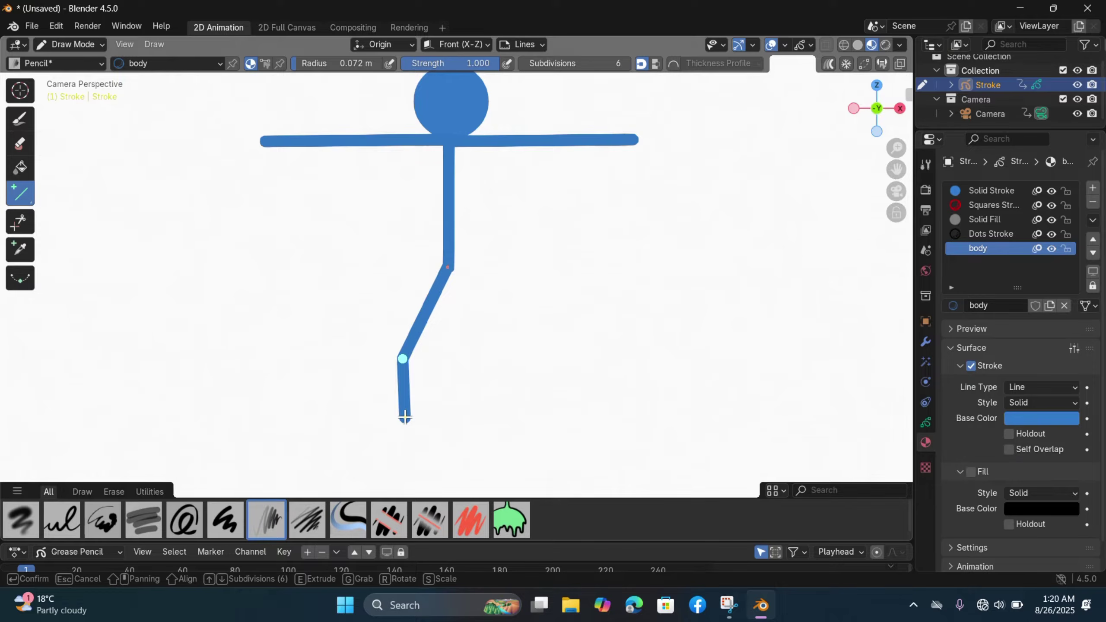
pyautogui.press('e')
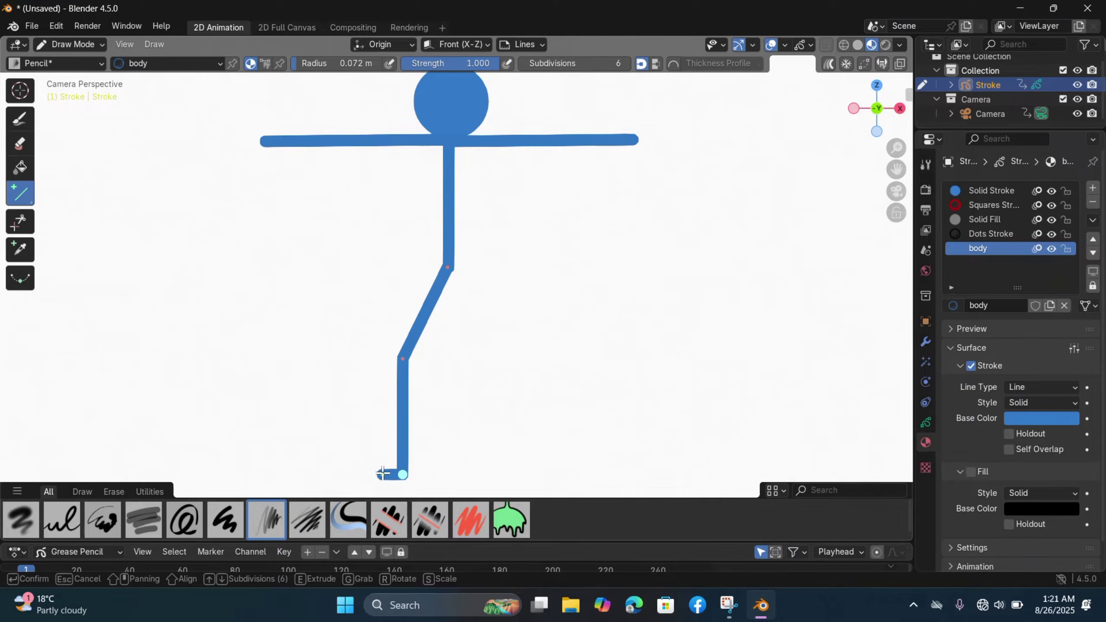
pyautogui.click(382, 473)
# Duplicate the leg stroke, mirror the copy with an X scale of -1 and move it about 1.02 m along X to meet the hip
pyautogui.press('Tab')
pyautogui.press('s')
pyautogui.press('x')
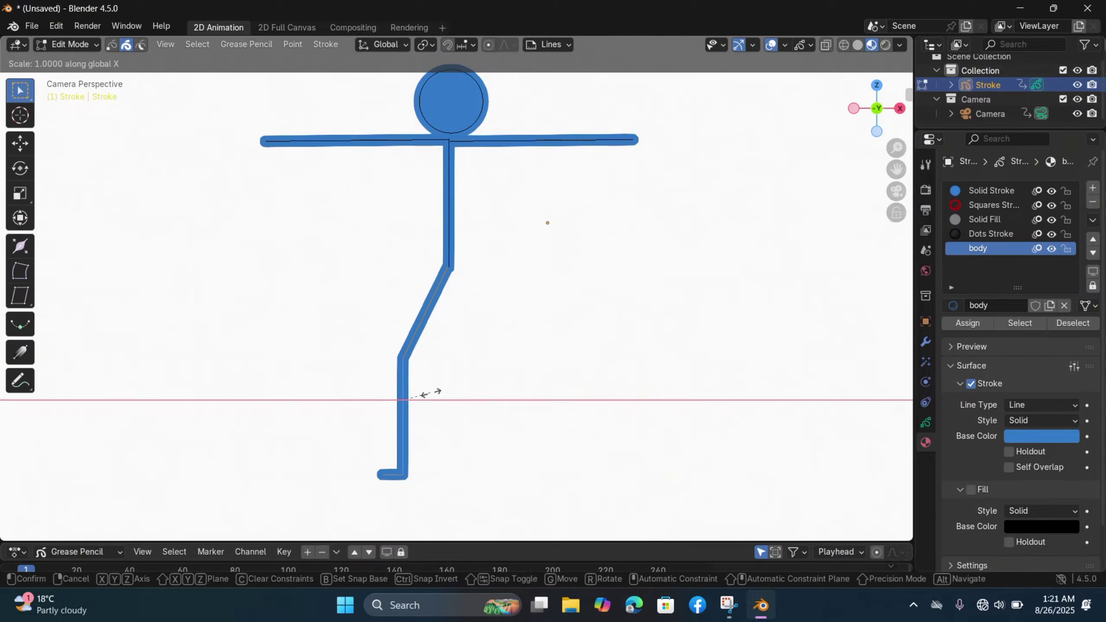
pyautogui.write('-1')
pyautogui.press('Return')
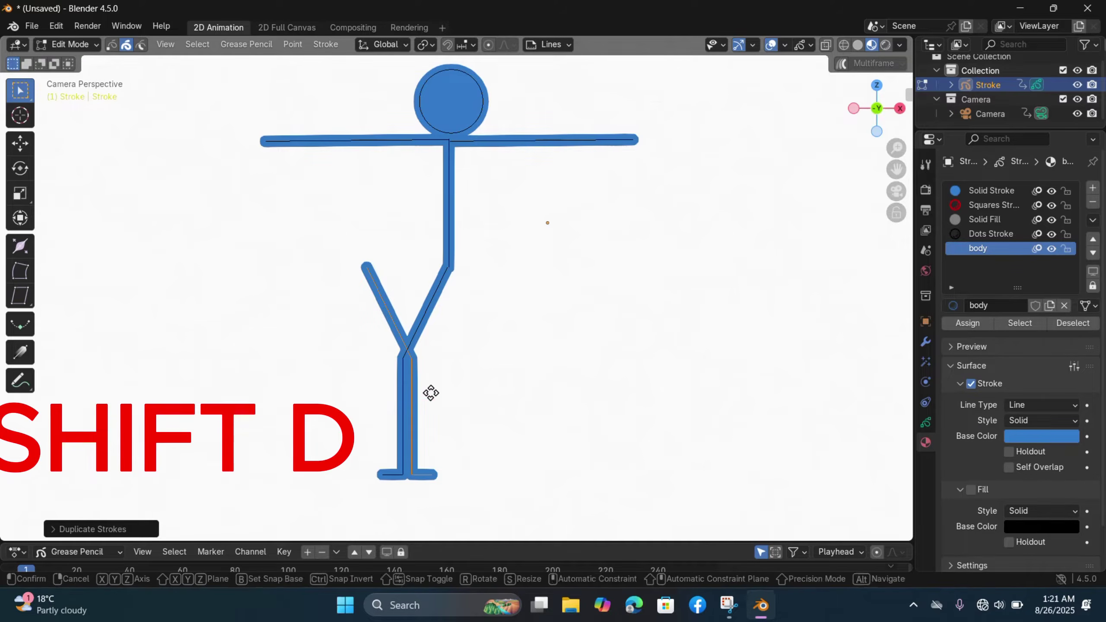
pyautogui.press('g')
pyautogui.press('x')
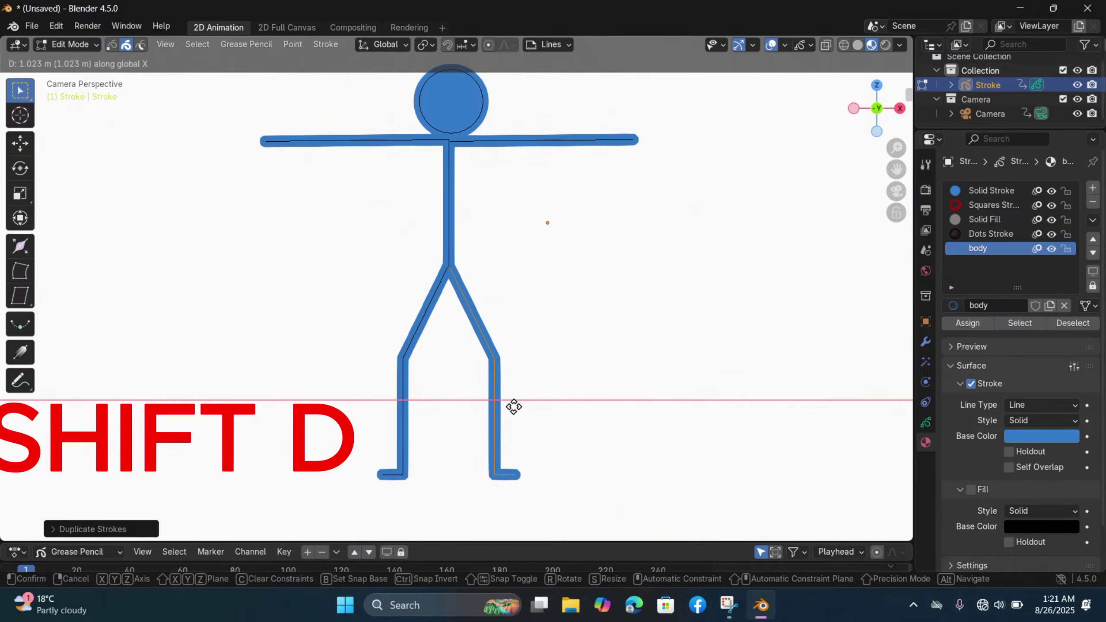
pyautogui.click(514, 405)
# Select all of the figure's strokes and apply a thicker uniform thickness to them
pyautogui.click(70, 44)
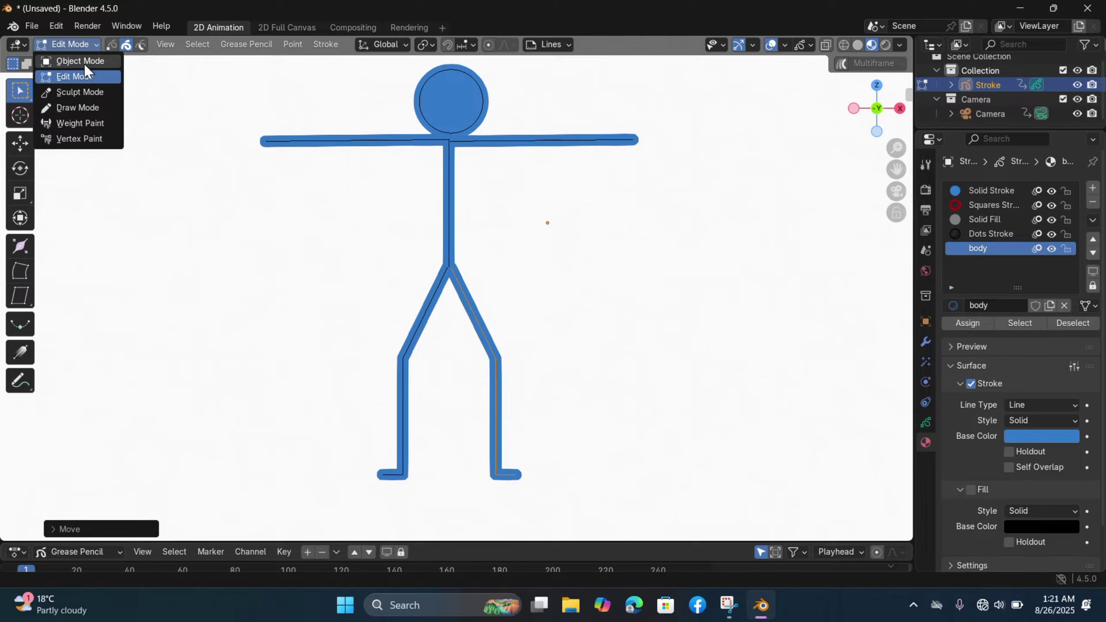
pyautogui.press('a')
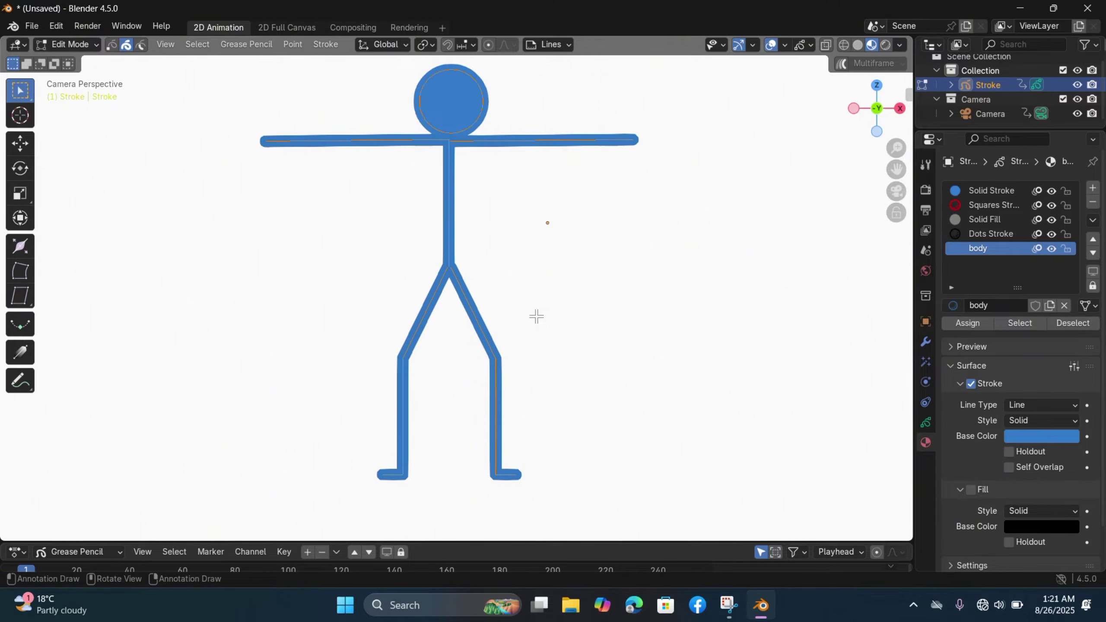
pyautogui.click(325, 45)
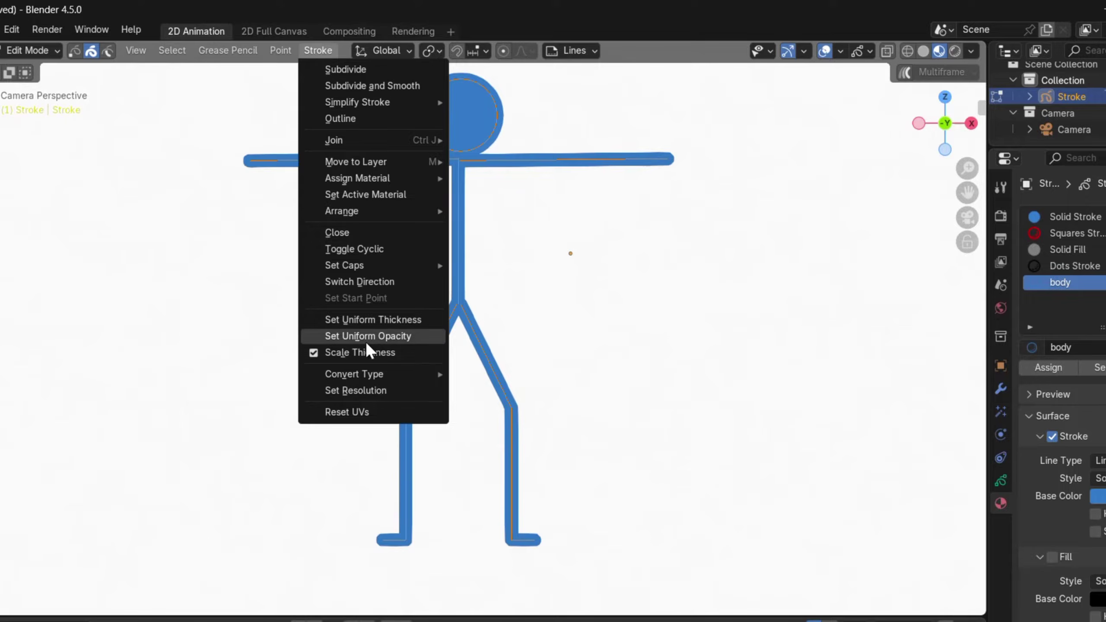
pyautogui.click(375, 319)
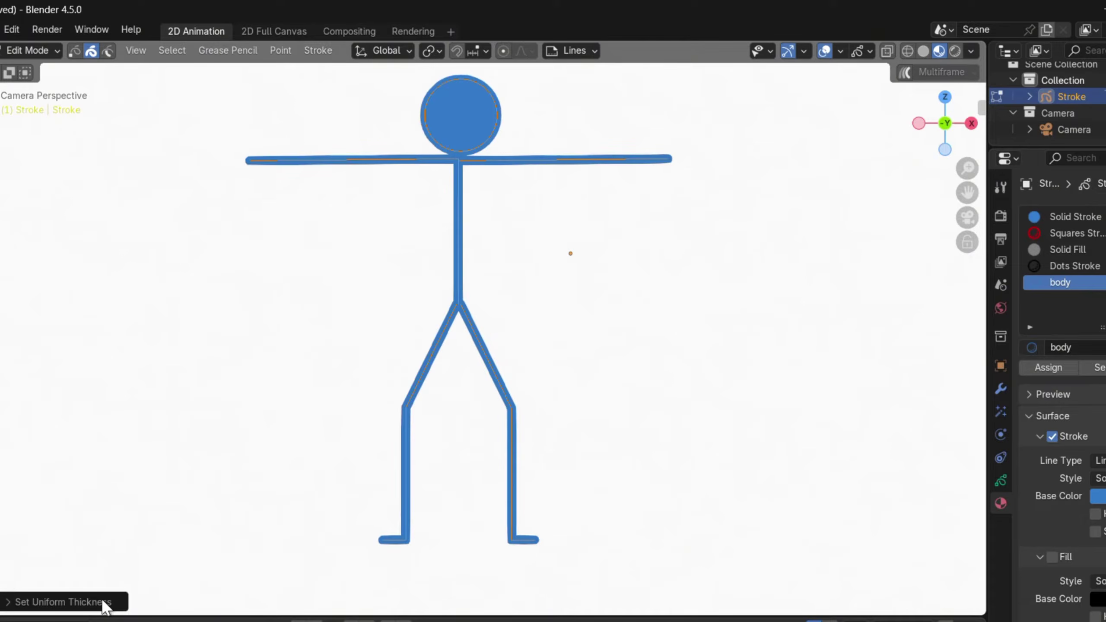
pyautogui.click(109, 602)
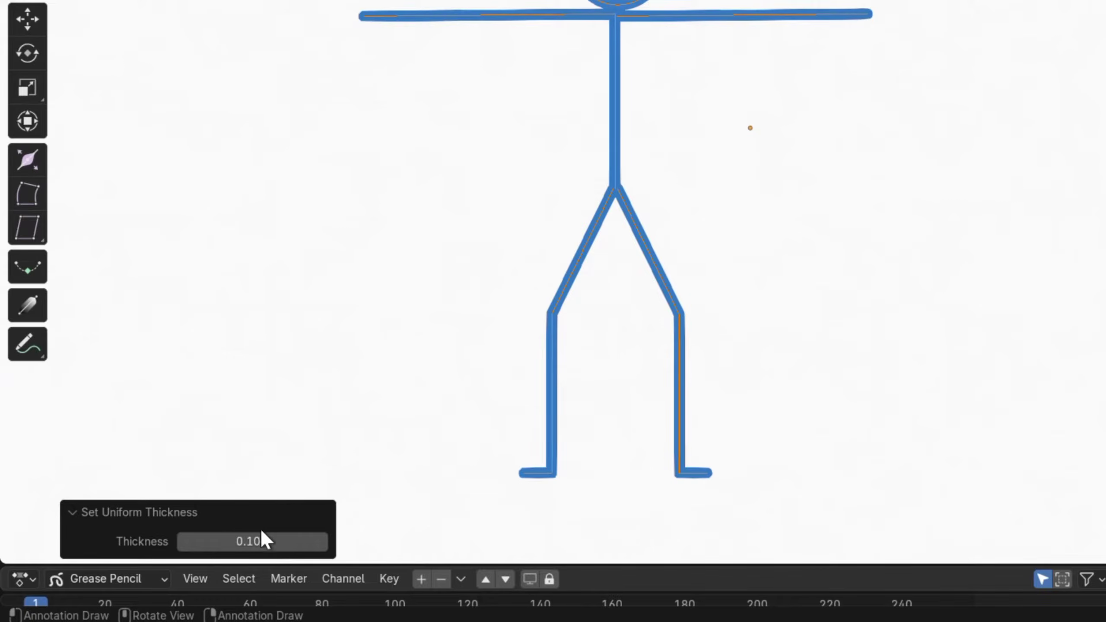
pyautogui.moveTo(265, 541); pyautogui.dragTo(318, 542)
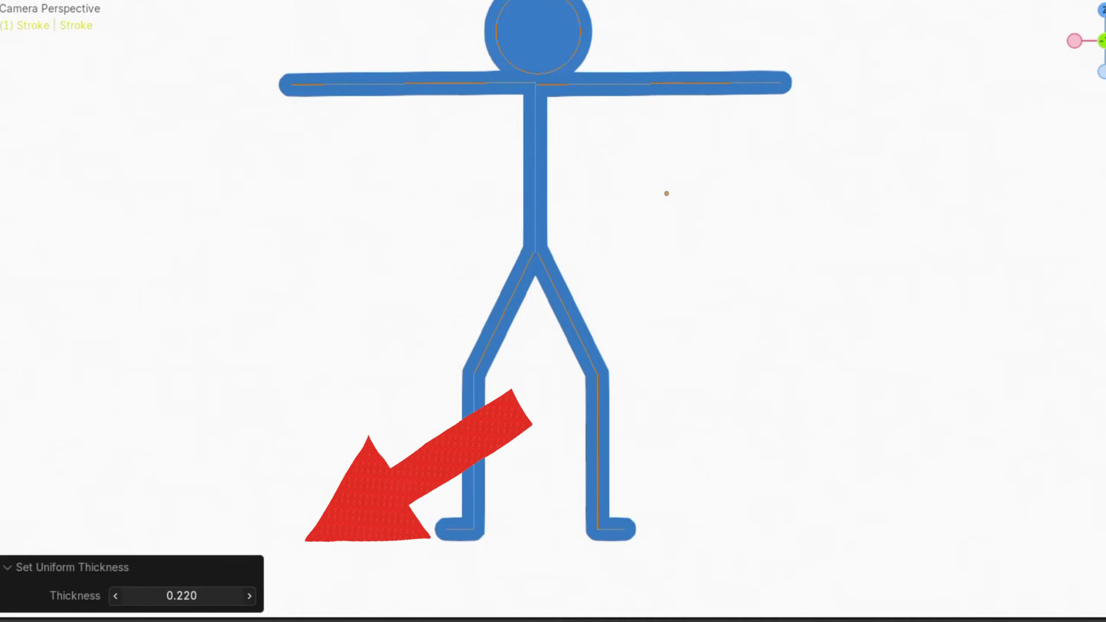
pyautogui.moveTo(181, 596); pyautogui.dragTo(208, 595)
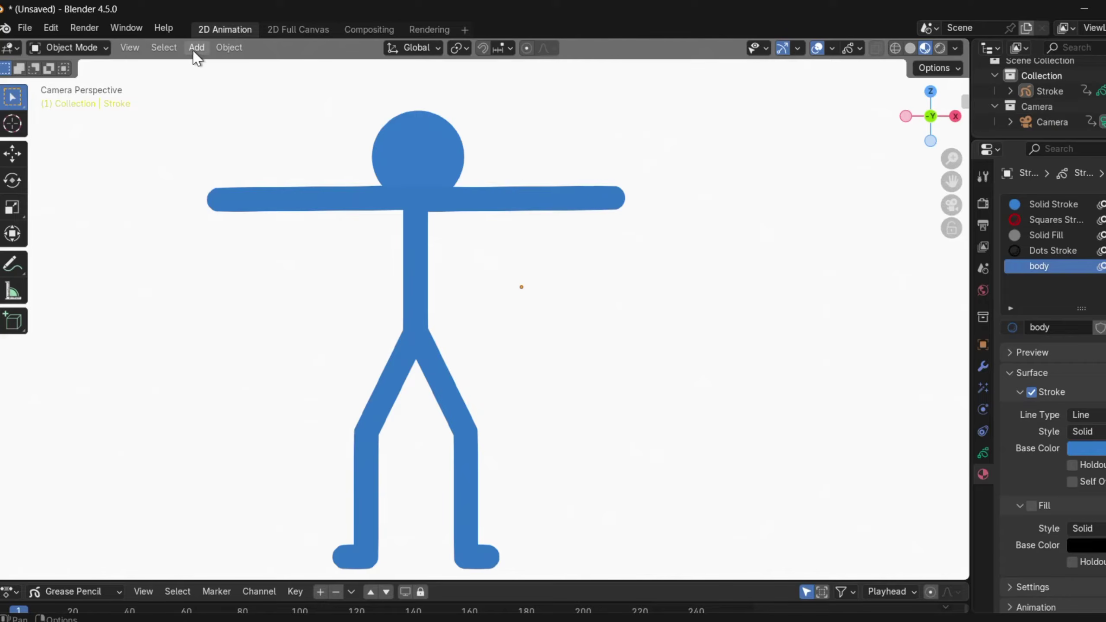
# Add an armature in Object Mode and, in Edit Mode, move its bone about -1.2 m in X and 0.33 m in Z onto the hip
pyautogui.click(197, 47)
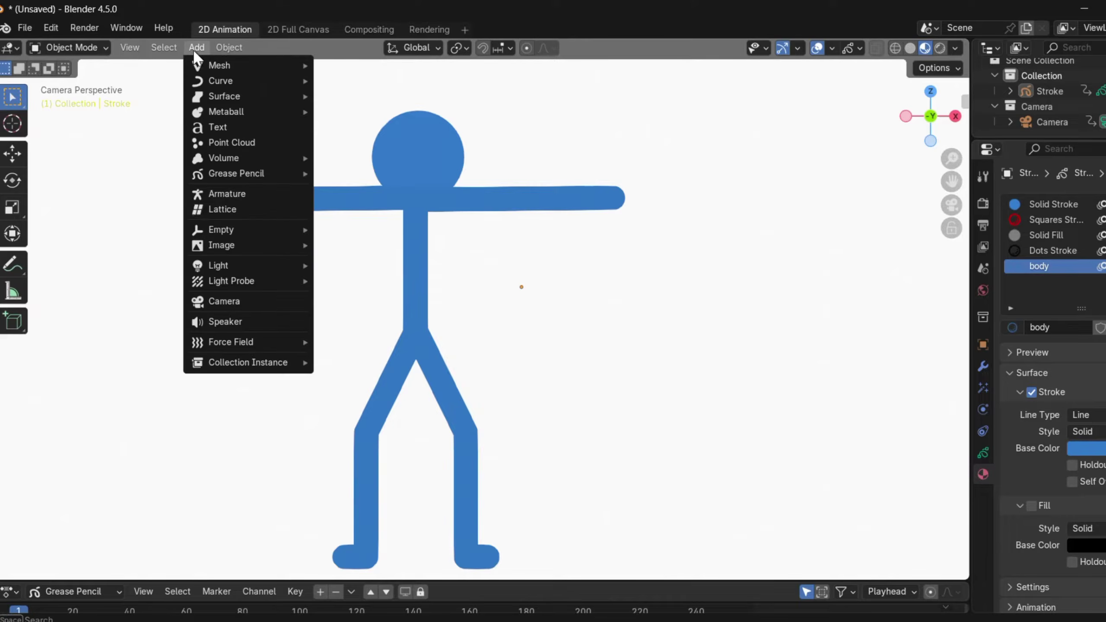
pyautogui.click(226, 195)
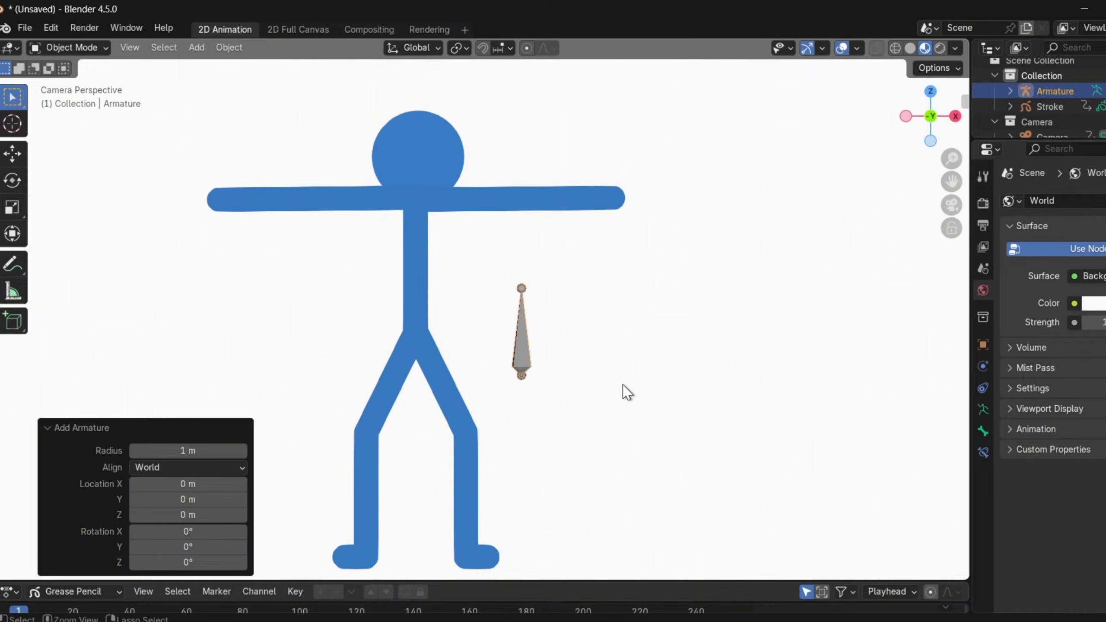
pyautogui.press('Tab')
pyautogui.press('g')
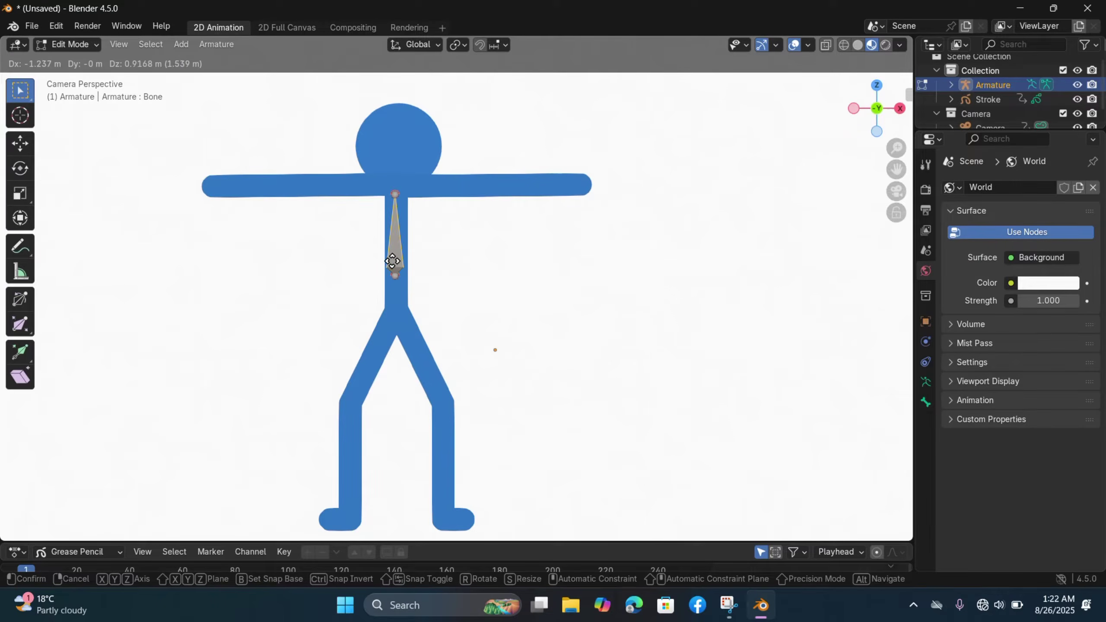
pyautogui.click(395, 306)
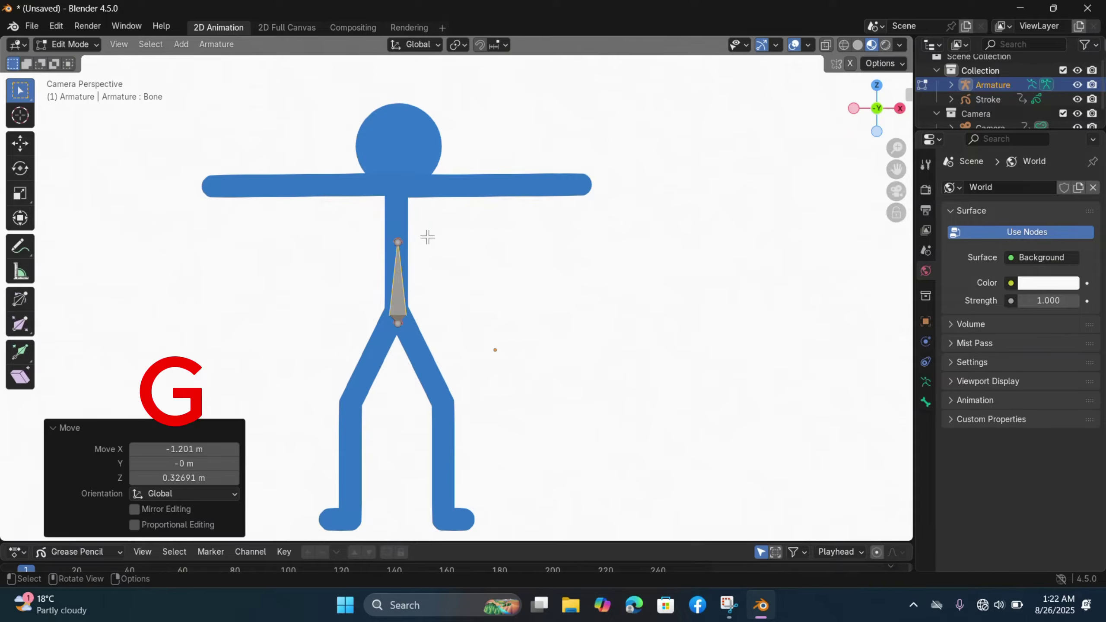
# Move the torso bone's tip up along Z to the neck and subdivide the bone with one cut
pyautogui.click(388, 224)
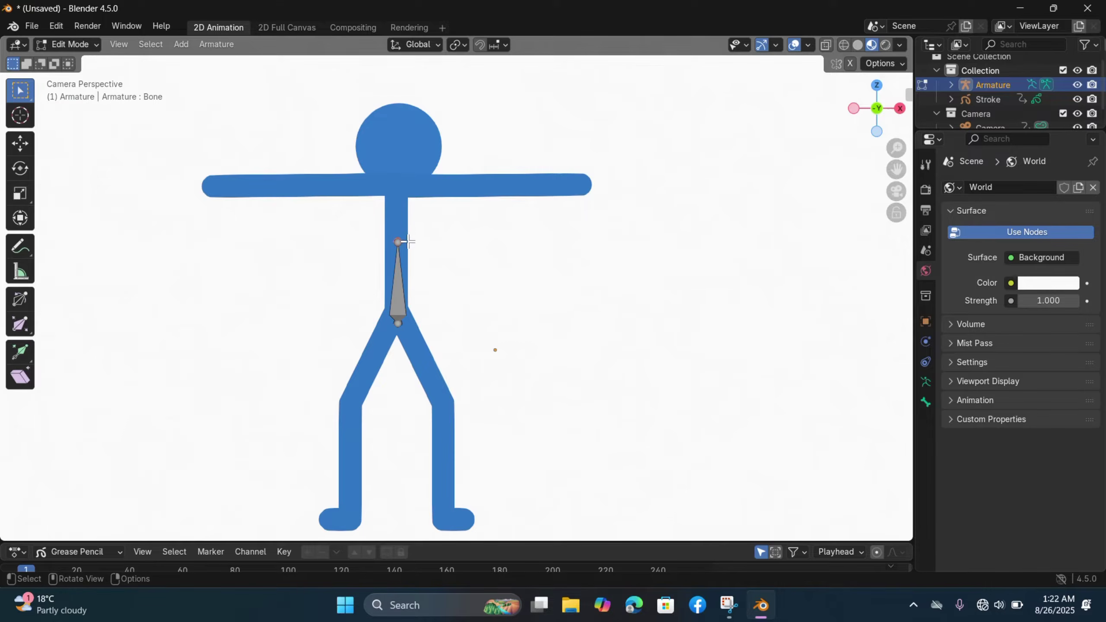
pyautogui.press('g')
pyautogui.press('z')
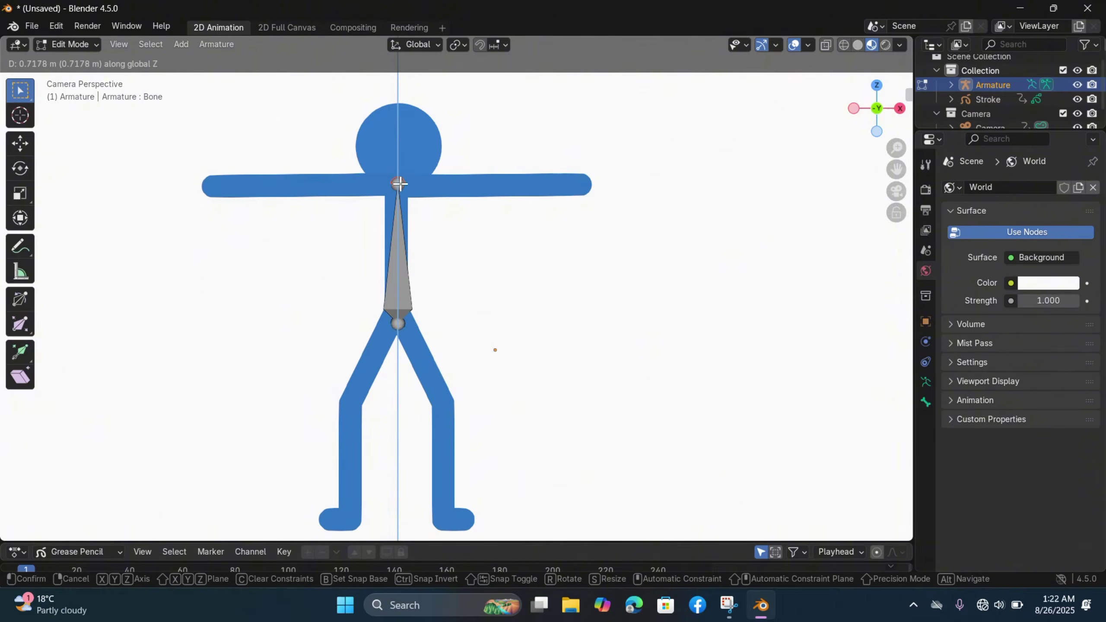
pyautogui.click(399, 183)
pyautogui.rightClick(403, 261)
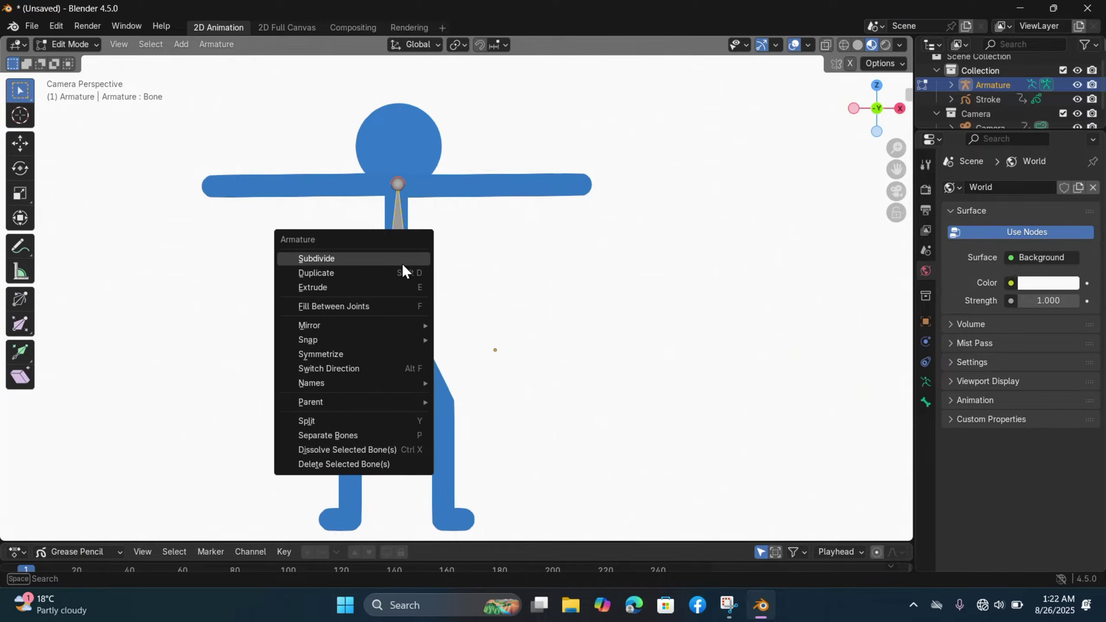
pyautogui.click(402, 259)
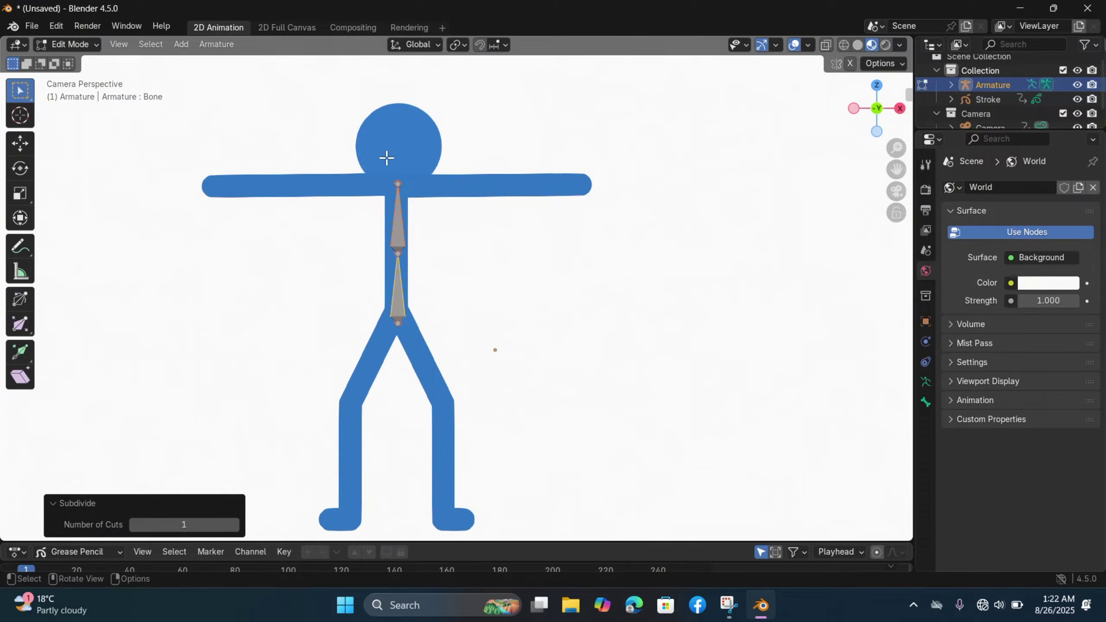
# Extrude a head bone along Z from the neck joint to just above the top of the head
pyautogui.click(419, 194)
pyautogui.press('e')
pyautogui.press('z')
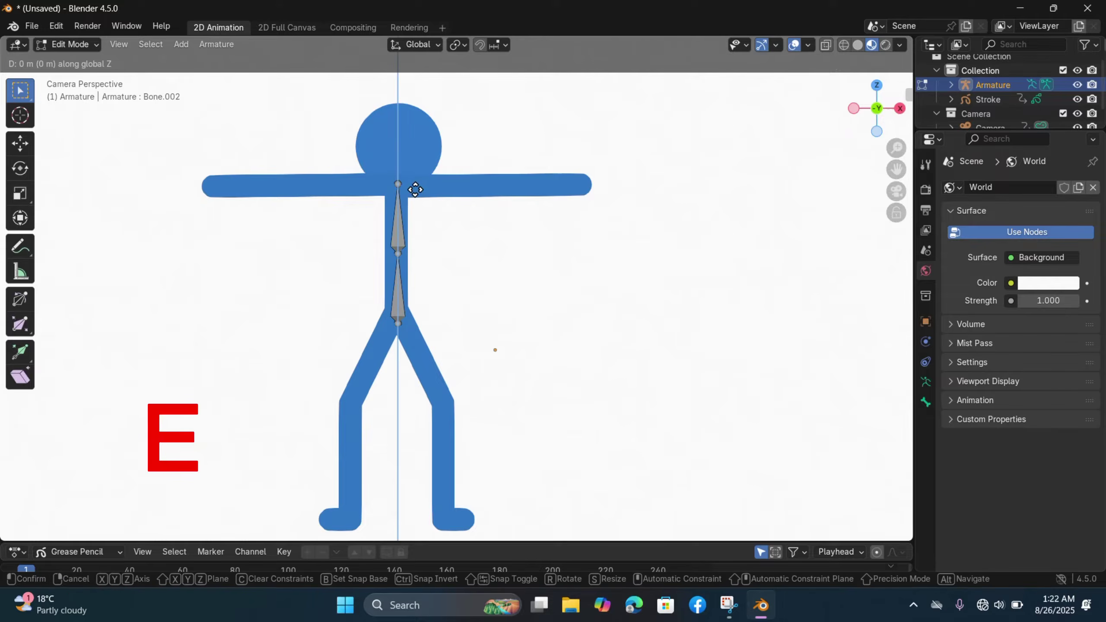
pyautogui.click(422, 107)
# Add a separate bone to the armature and rotate it 90° so it lies horizontally for the +X arm
pyautogui.hotkey('shift', 'a')
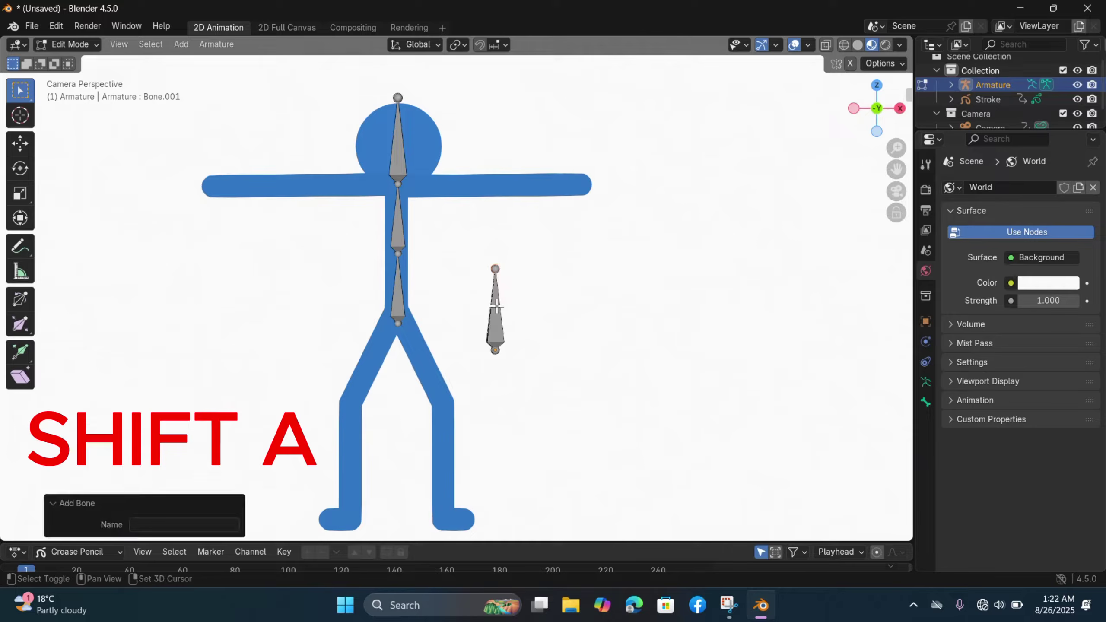
pyautogui.click(498, 322)
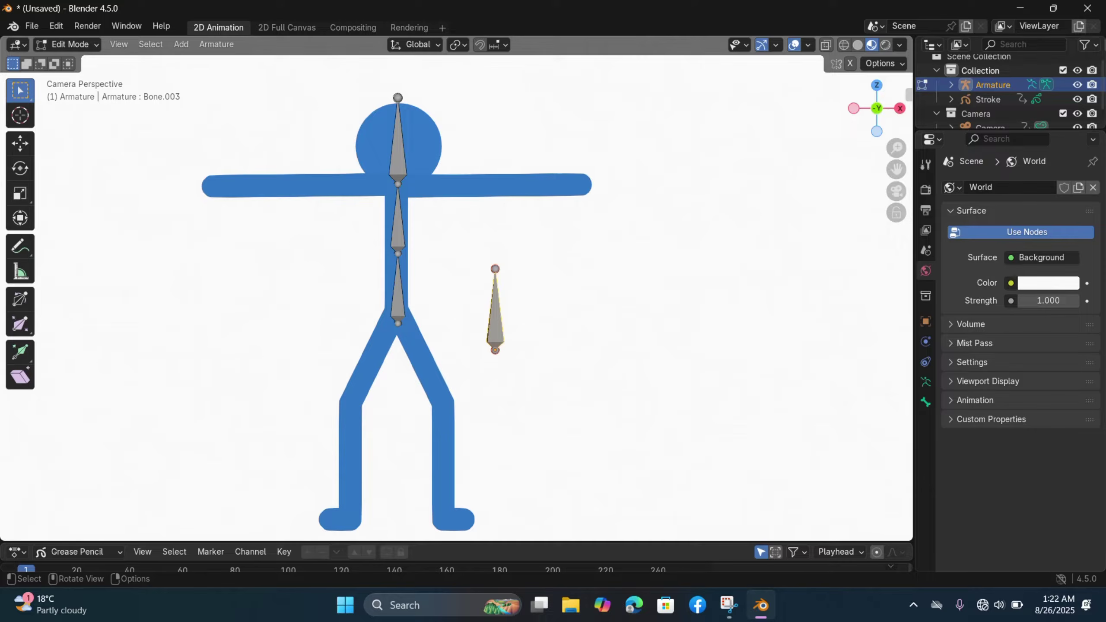
pyautogui.press('r')
pyautogui.click(514, 320)
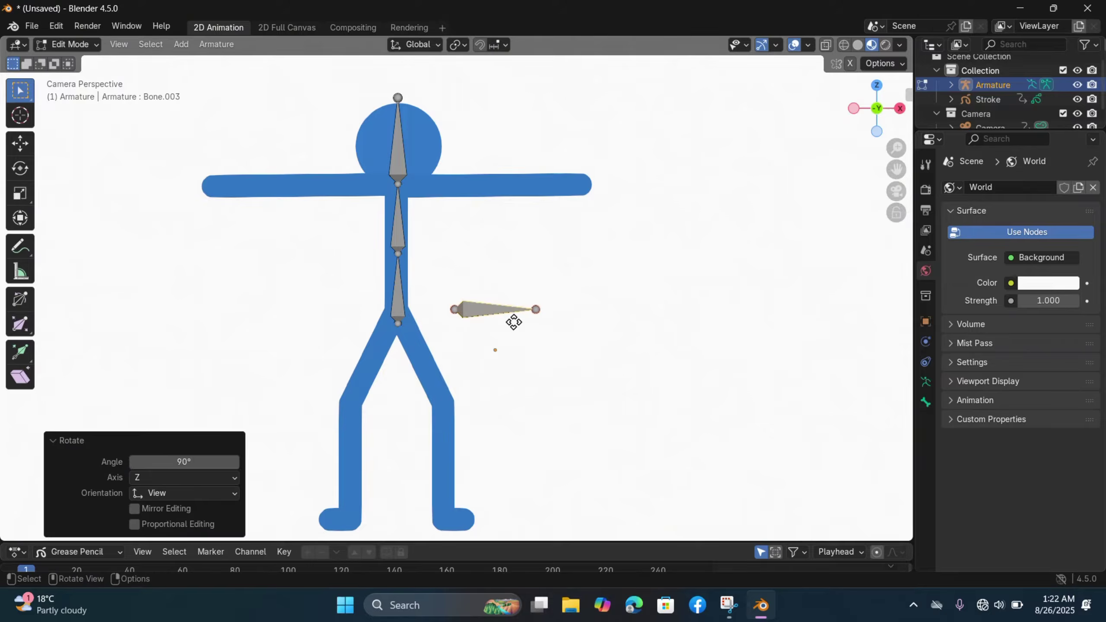
# Place the horizontal bone at the shoulder, extend its tip about 1.42 m along X to the hand, and subdivide it once
pyautogui.press('g')
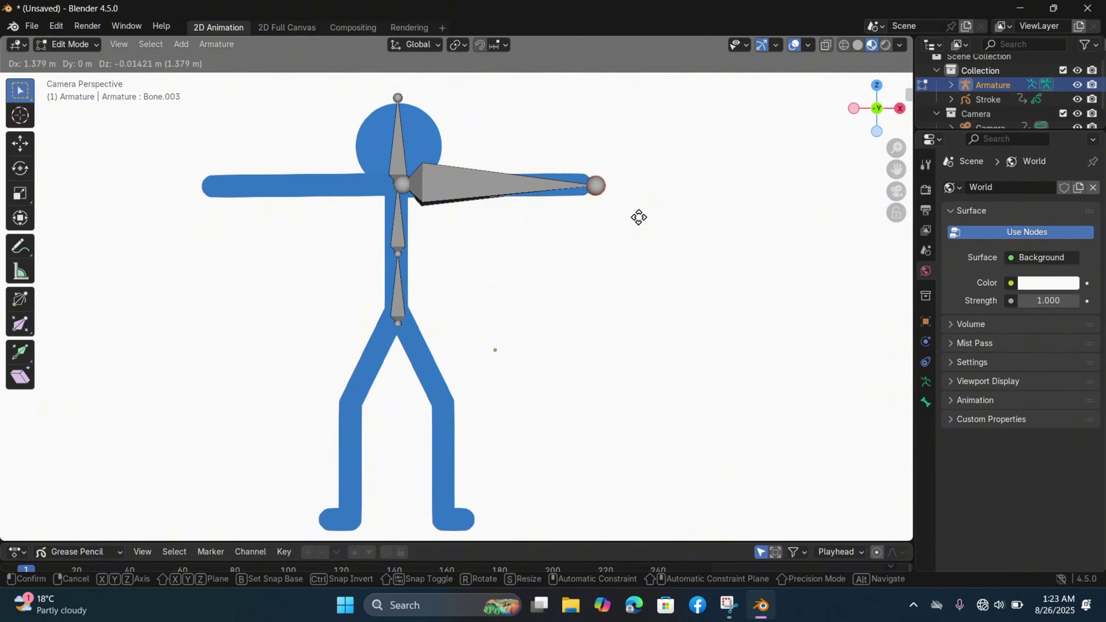
pyautogui.press('x')
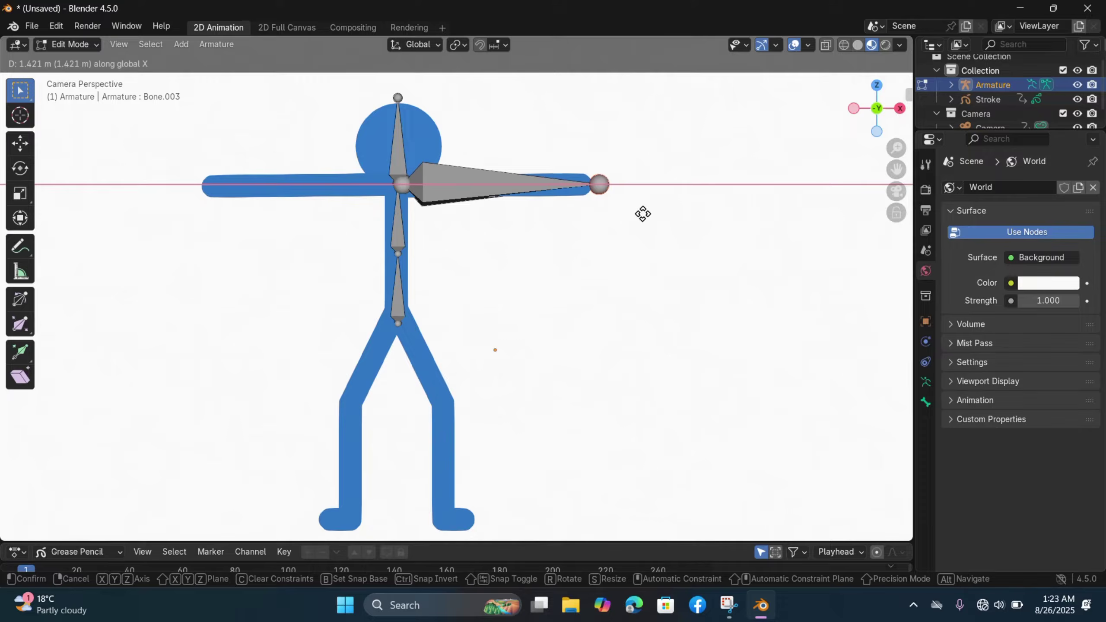
pyautogui.click(643, 214)
pyautogui.rightClick(519, 182)
pyautogui.click(519, 184)
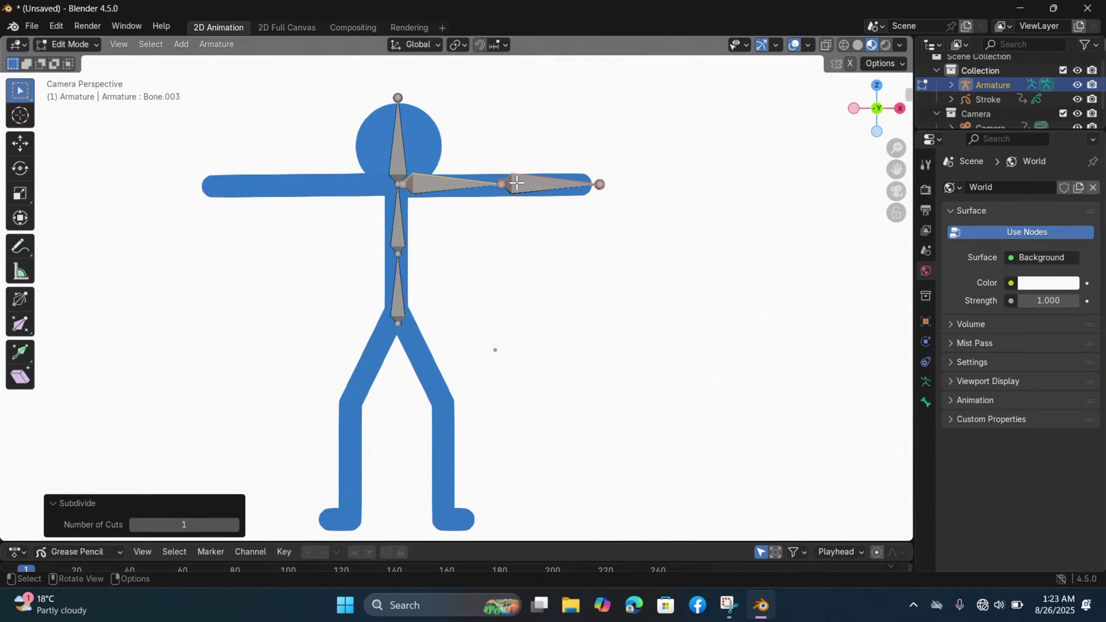
# Add a bone with its direction switched, fit it along the +X thigh, and extrude a shin bone about 1.41 m down to the ankle
pyautogui.hotkey('shift', 'a')
pyautogui.click(488, 301)
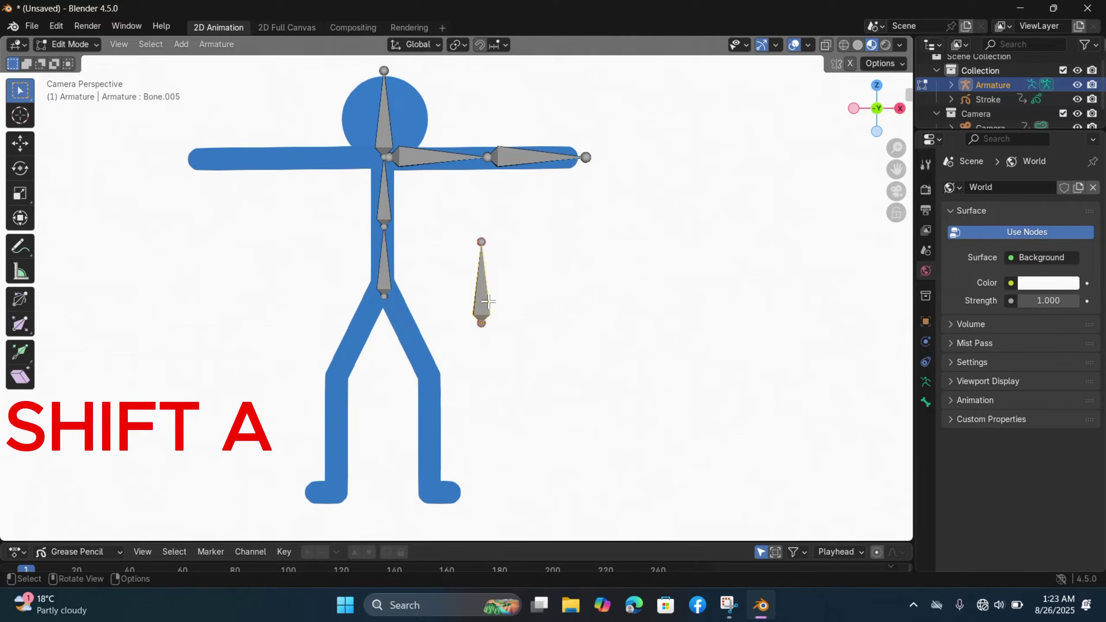
pyautogui.hotkey('alt', 'f')
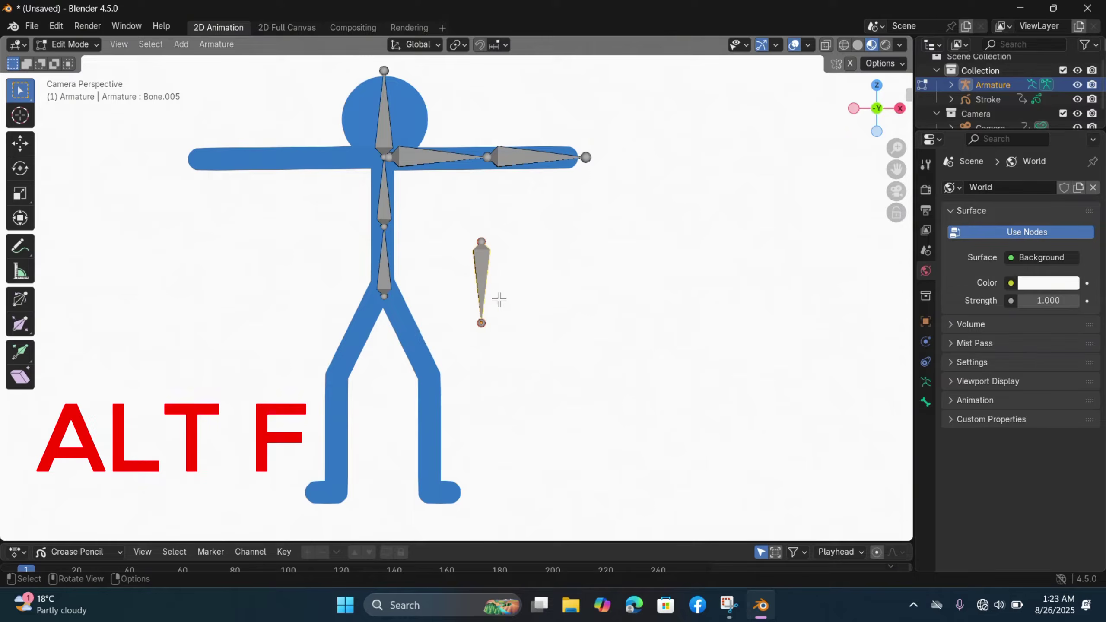
pyautogui.press('e')
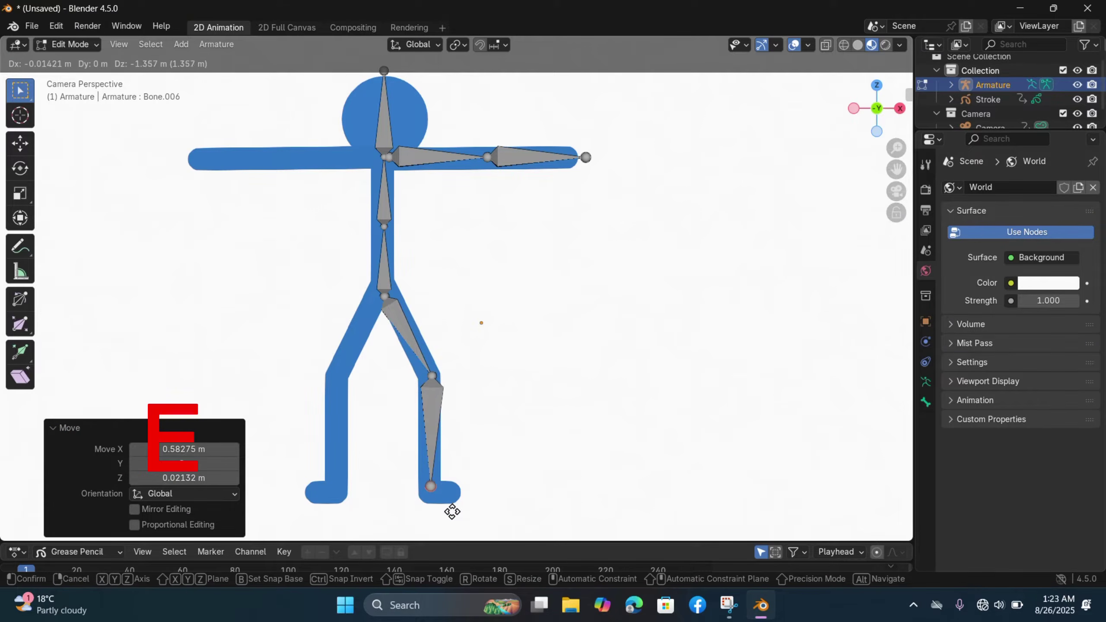
pyautogui.click(452, 516)
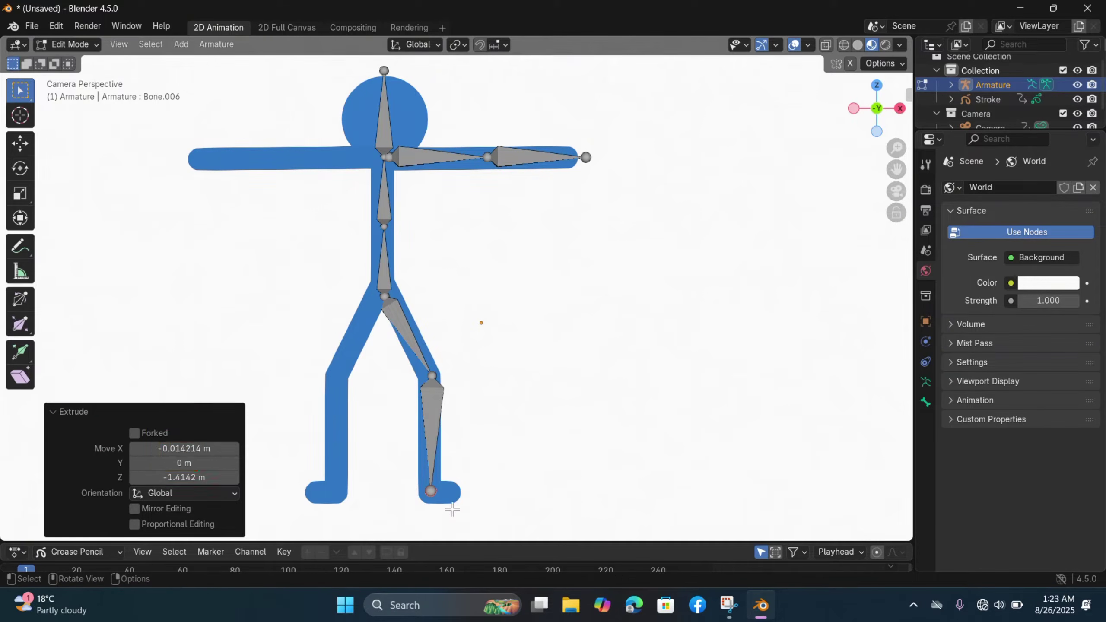
# Extrude a short foot bone along X from the ankle joint to the toe of the +X foot
pyautogui.press('e')
pyautogui.press('x')
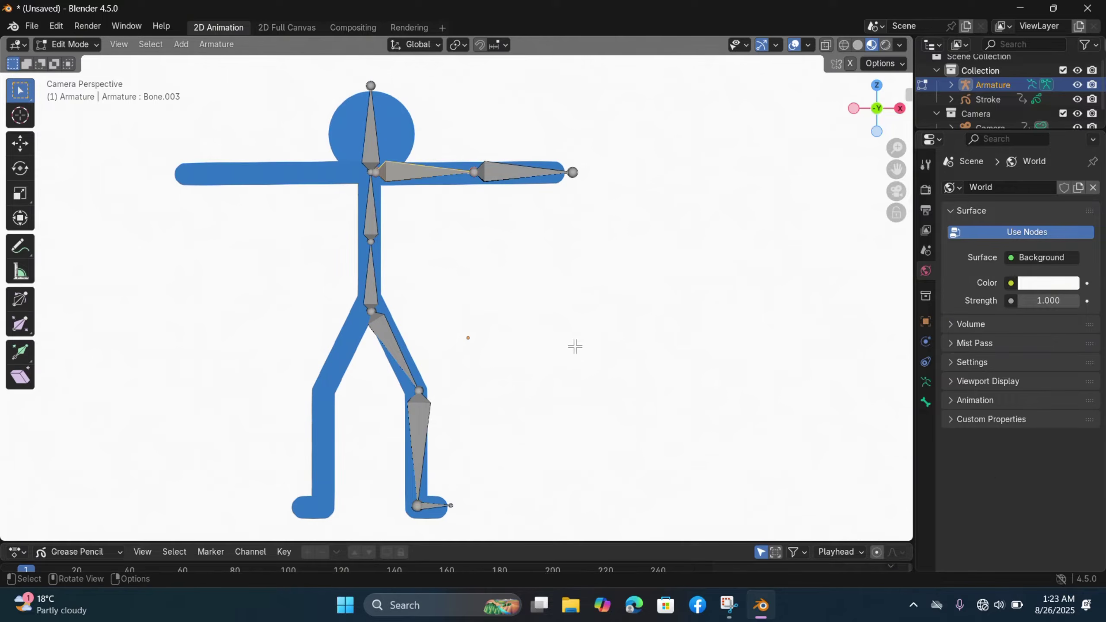
# Set the armature's viewport display to show bone names and axes and to draw the bones in front
pyautogui.click(923, 380)
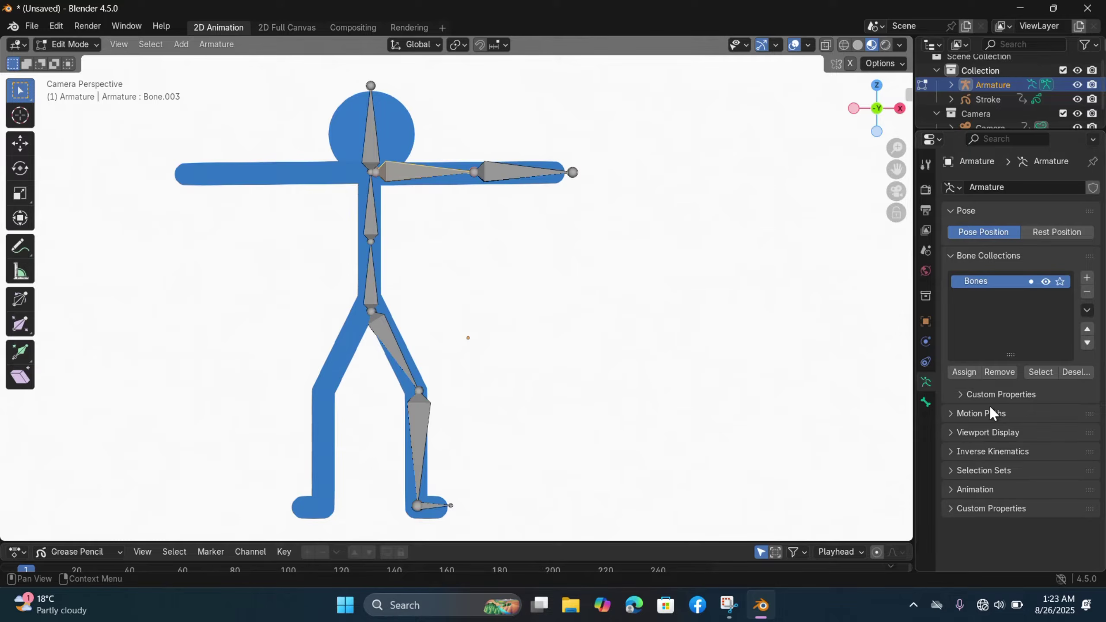
pyautogui.click(985, 432)
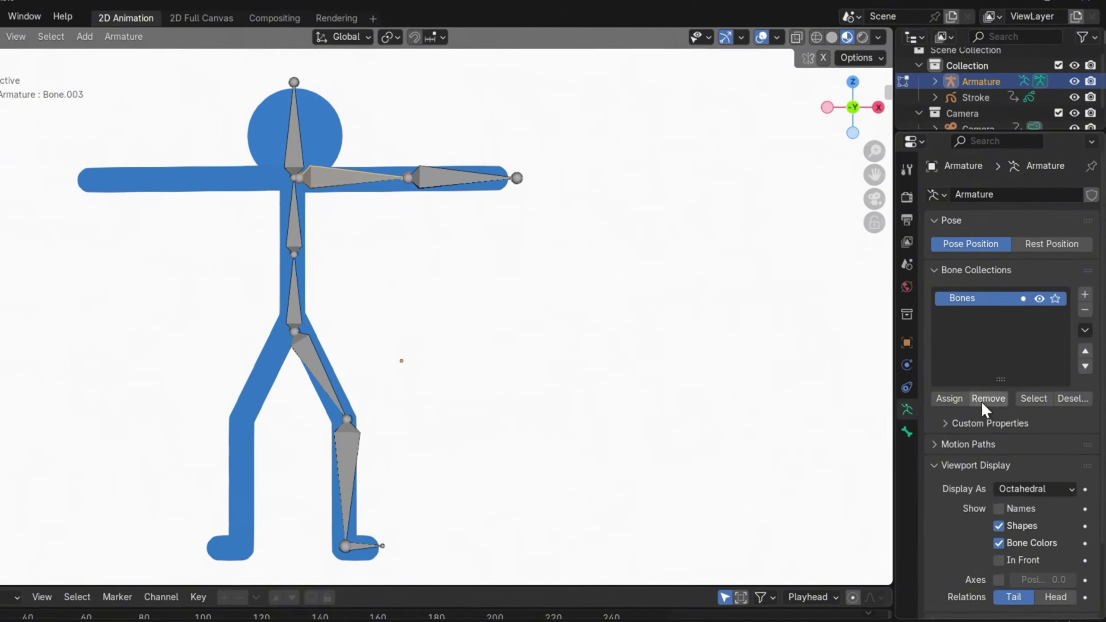
pyautogui.scroll(-4, 989, 419)
pyautogui.click(1001, 435)
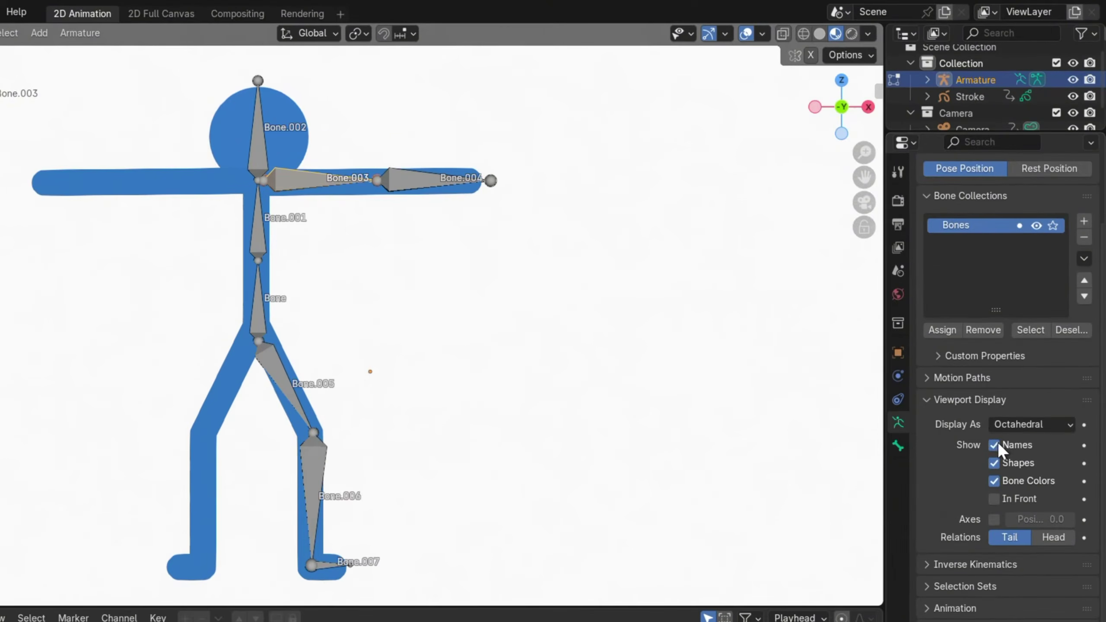
pyautogui.click(995, 499)
pyautogui.click(994, 519)
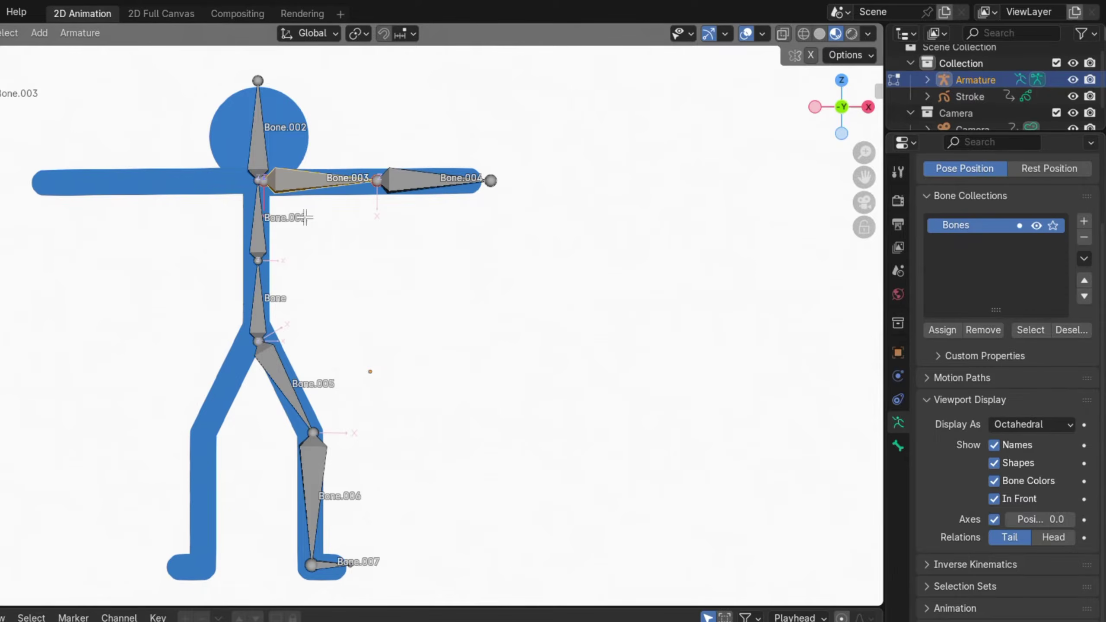
# Rename the head bone as Head, the upper torso bone as Chest and the lower torso bone as Spine
pyautogui.click(288, 164)
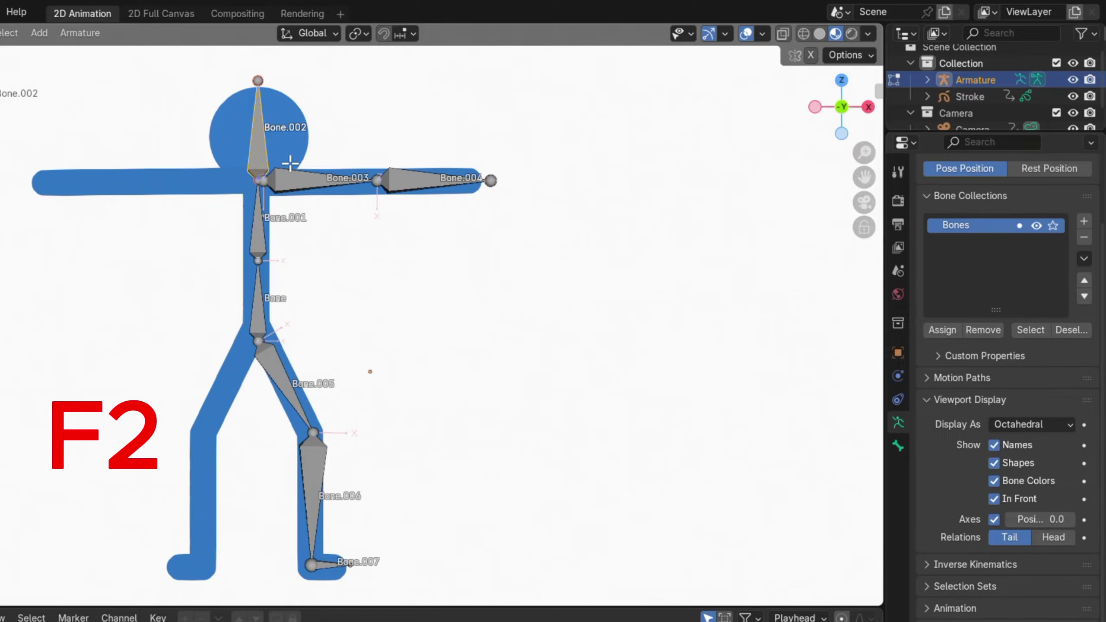
pyautogui.press('F2')
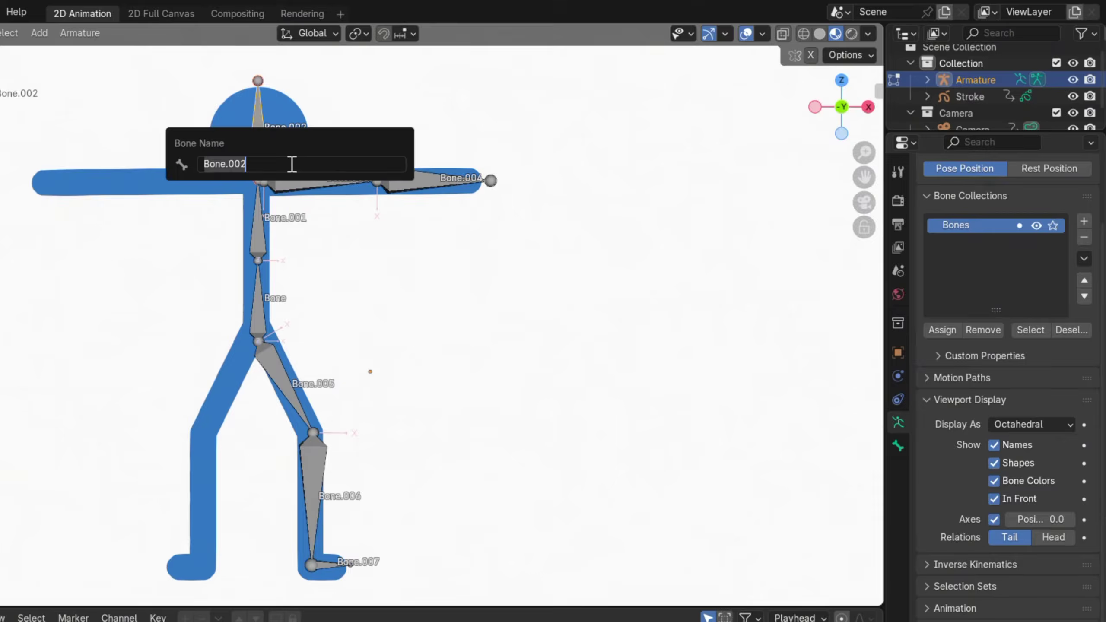
pyautogui.write('H')
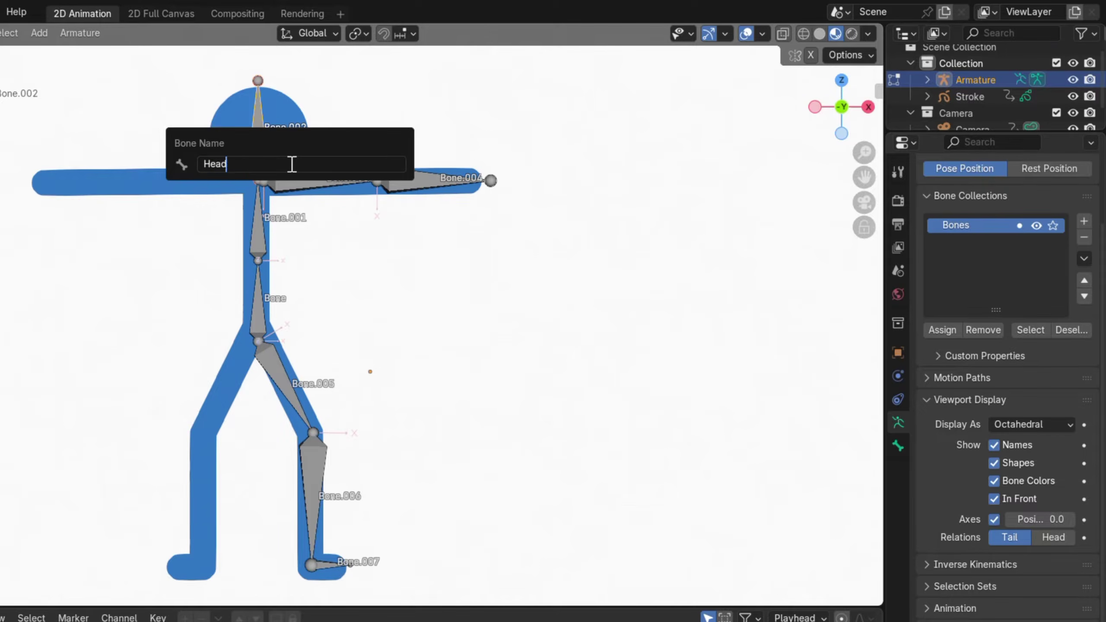
pyautogui.write('ead')
pyautogui.press('Return')
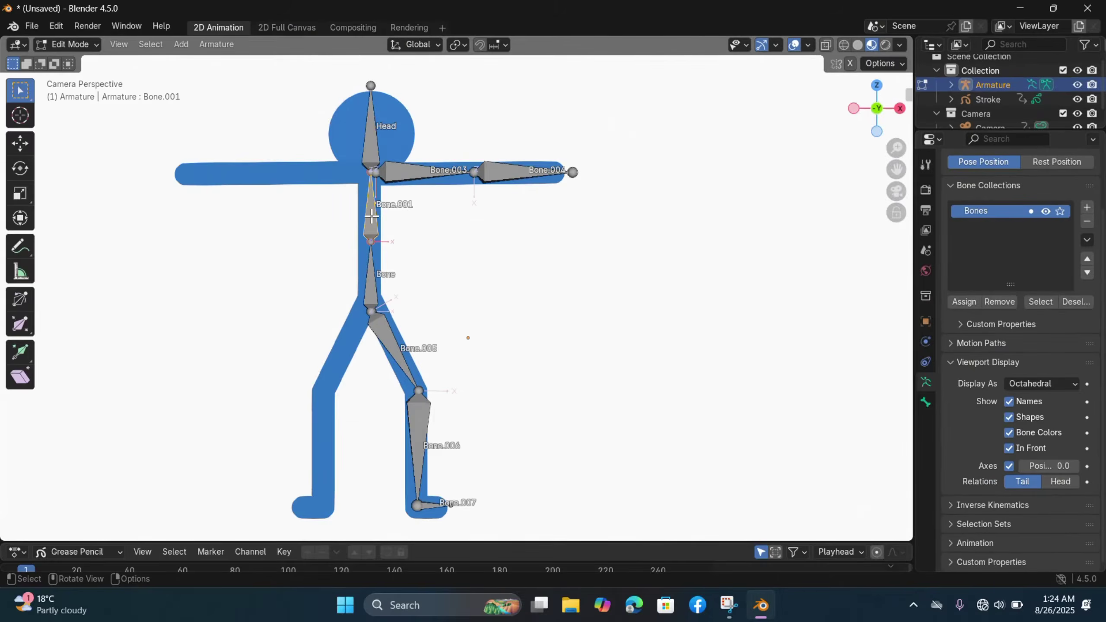
pyautogui.click(372, 275)
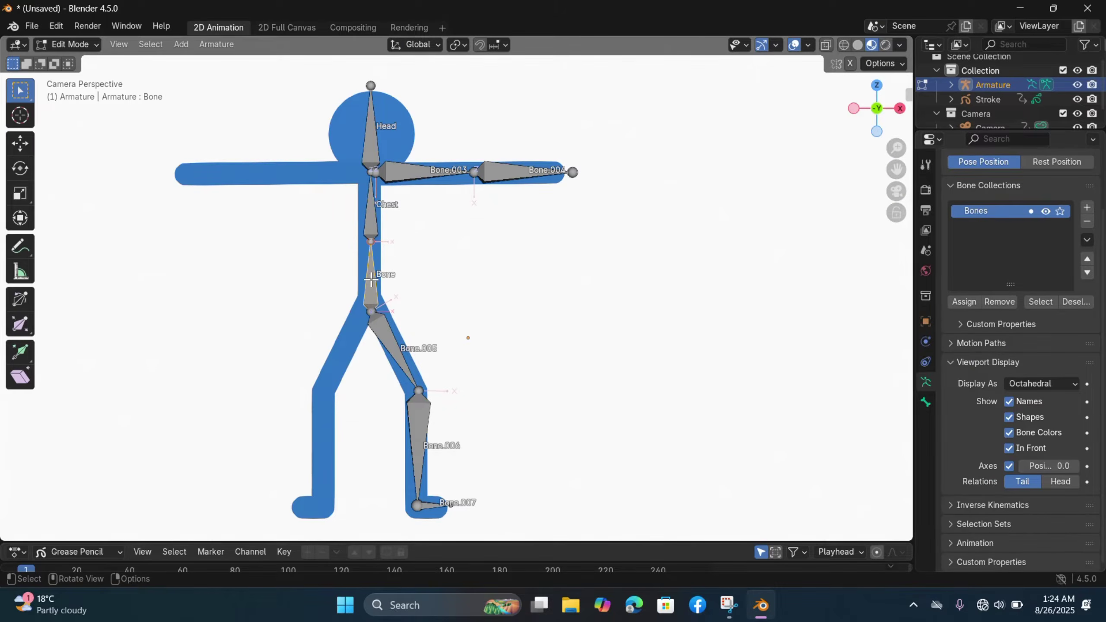
pyautogui.press('F2')
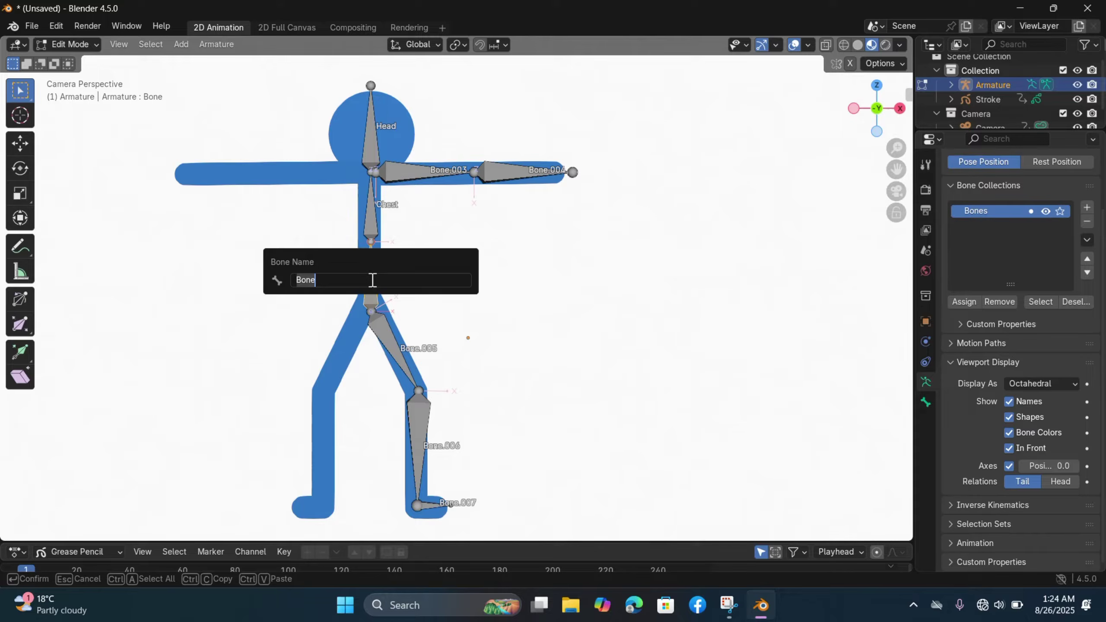
pyautogui.write('Spine')
pyautogui.press('Return')
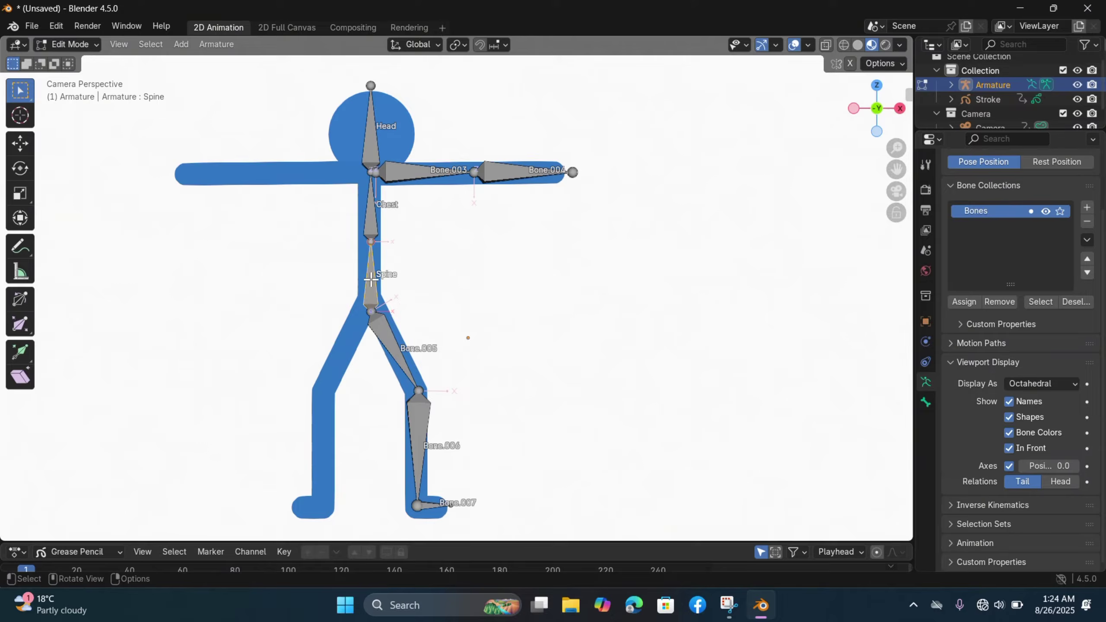
# Rename the +X upper arm bone as Arm.R and the forearm bone as Farm.R
pyautogui.click(401, 171)
pyautogui.press('F2')
pyautogui.write('Arm.')
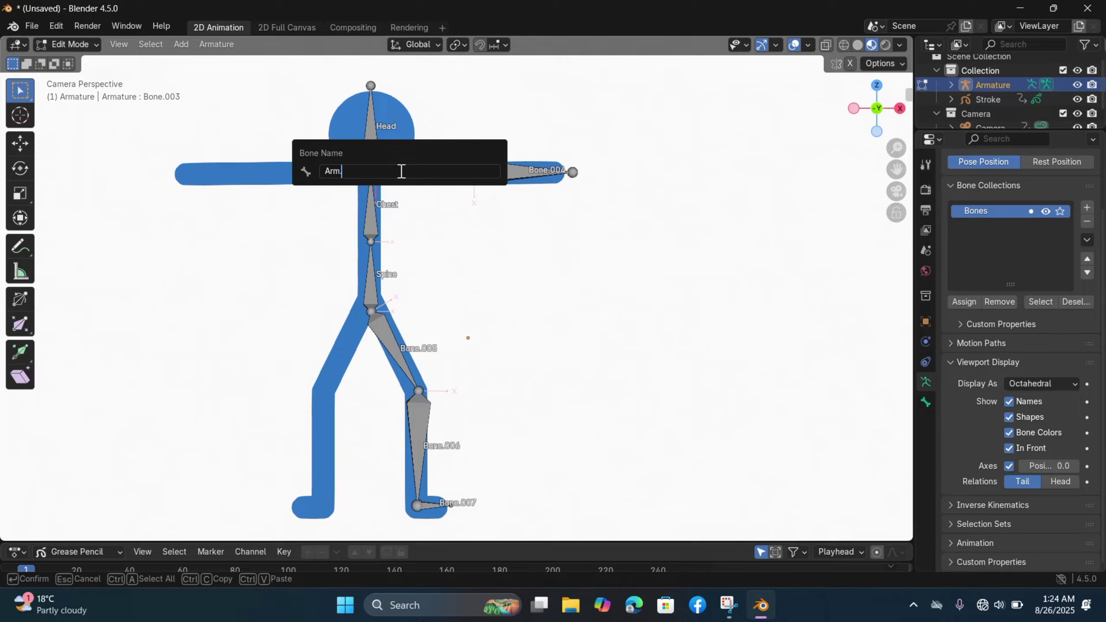
pyautogui.write('R')
pyautogui.press('Return')
pyautogui.click(519, 172)
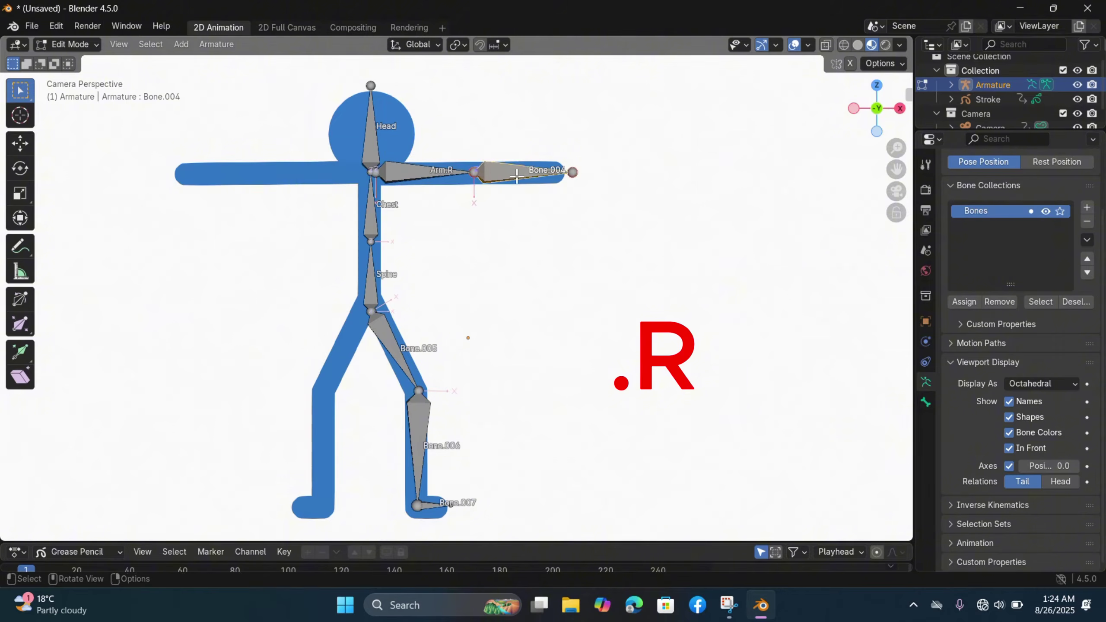
pyautogui.press('F2')
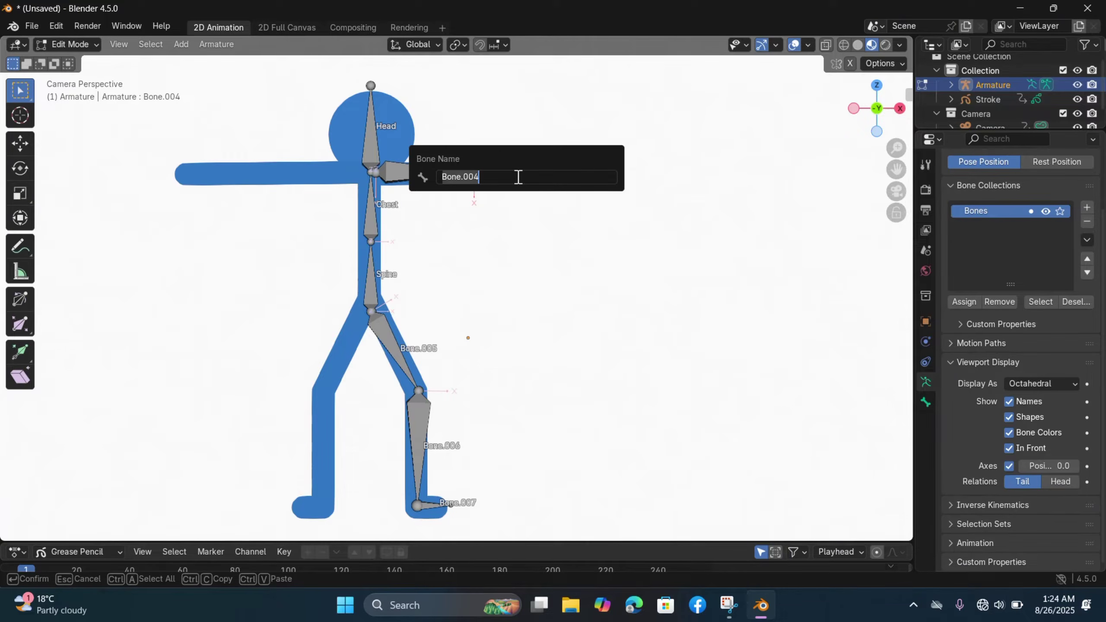
pyautogui.write('Farm')
pyautogui.press('Return')
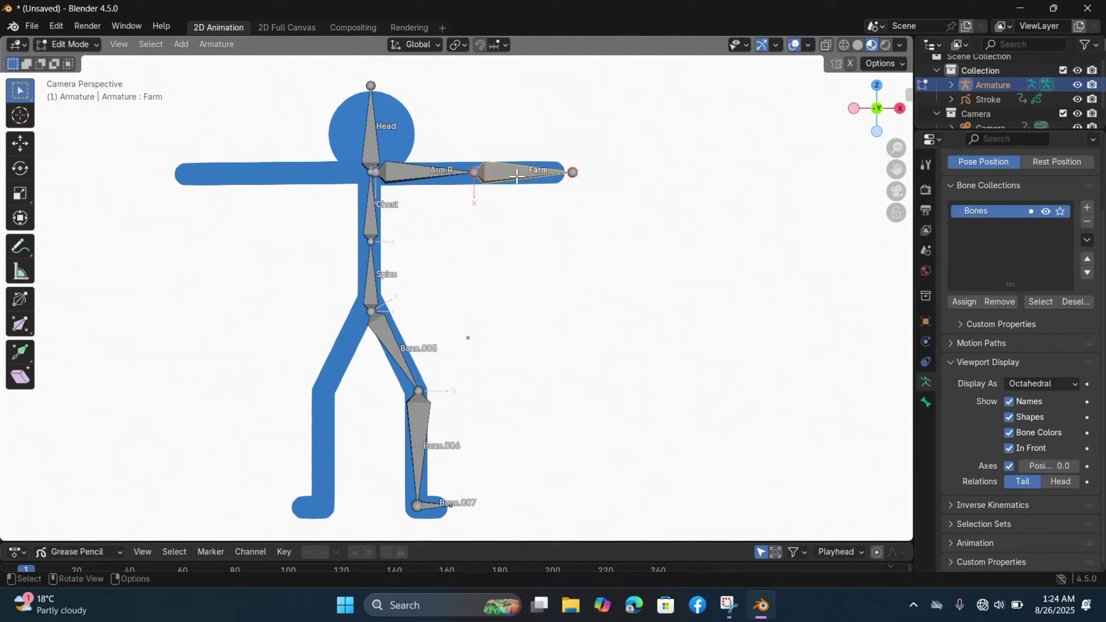
pyautogui.press('F2')
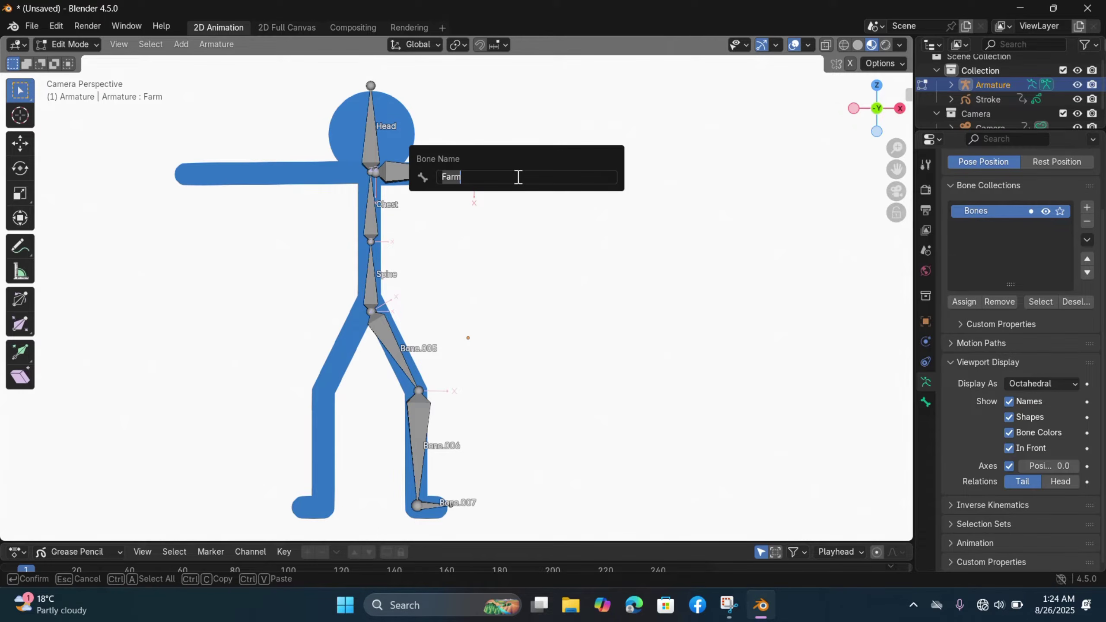
pyautogui.click(518, 178)
pyautogui.press('Return')
# Rename the +X leg bones from hip to toe as Thigh.R, Shin.R and Foot.R
pyautogui.click(420, 434)
pyautogui.press('F2')
pyautogui.write('Shin')
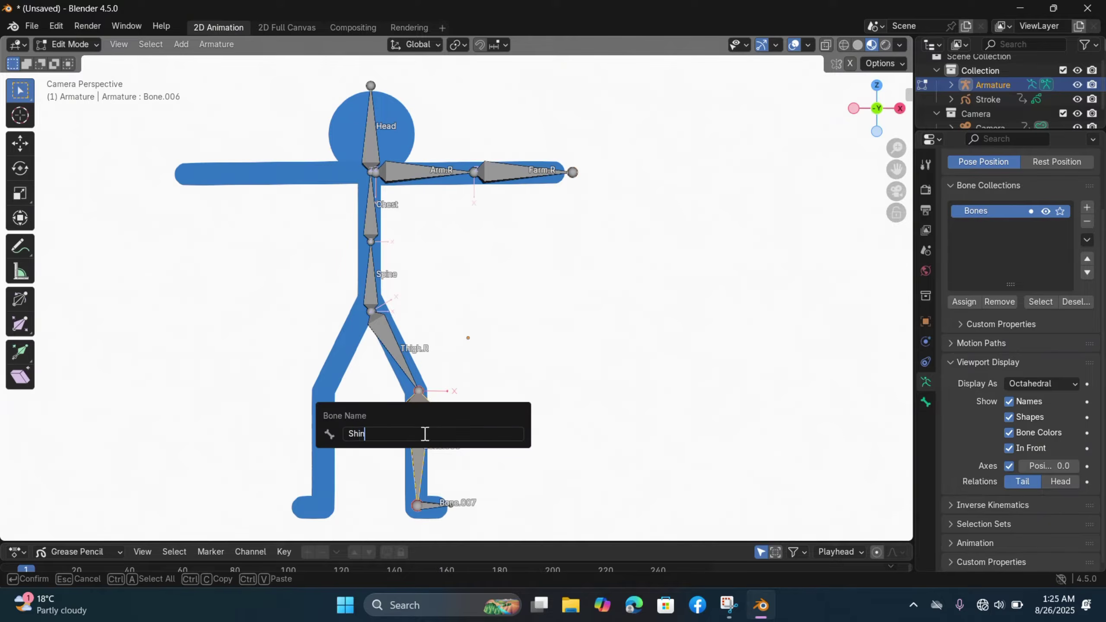
pyautogui.write('.R')
pyautogui.press('Return')
pyautogui.click(427, 502)
pyautogui.press('F2')
pyautogui.write('Foot.R')
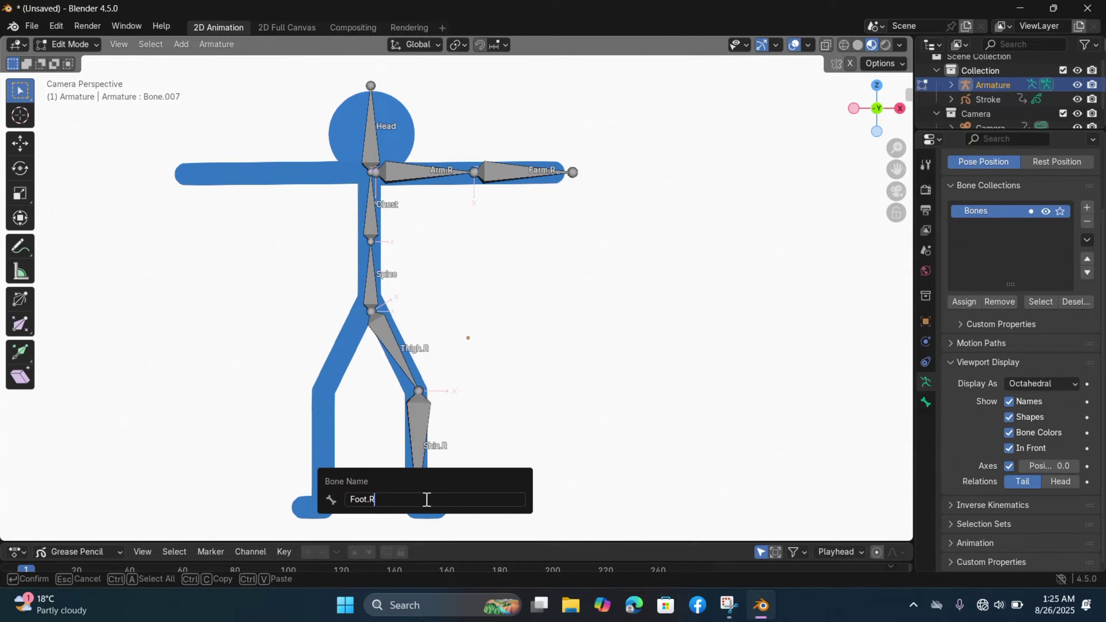
pyautogui.press('Return')
# Symmetrize all the bones with direction -X to +X to create the opposite arm and leg bones
pyautogui.press('a')
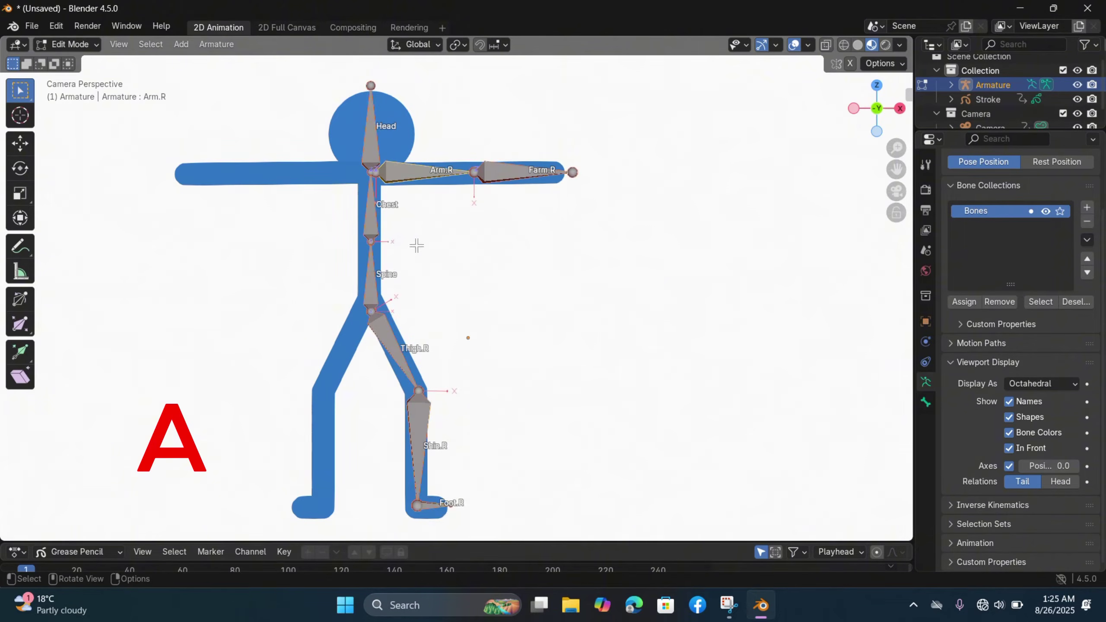
pyautogui.rightClick(376, 228)
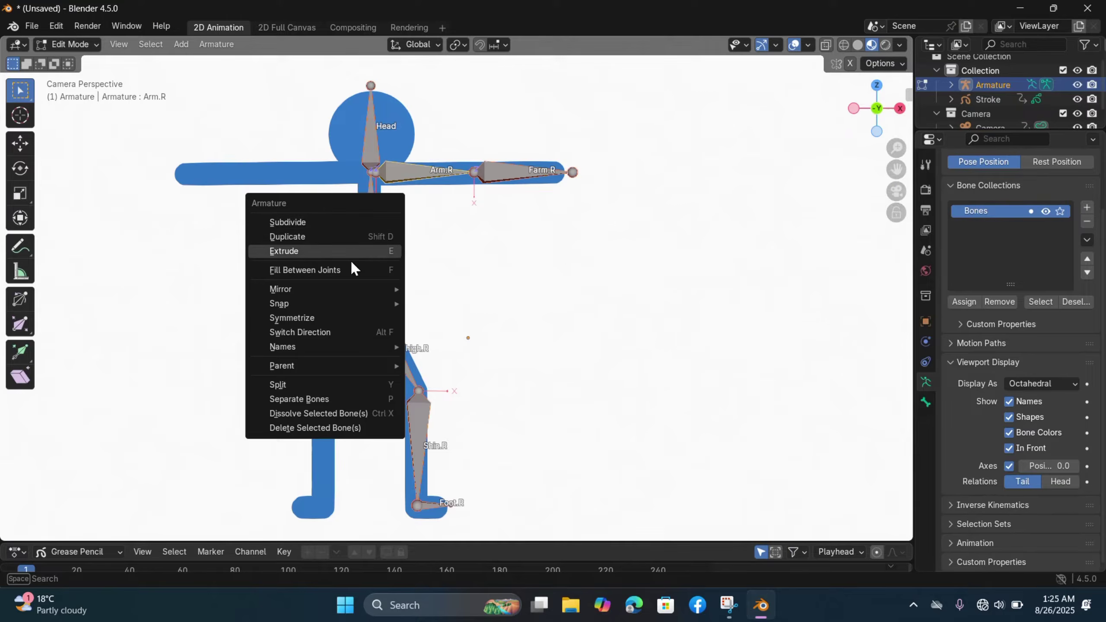
pyautogui.click(339, 320)
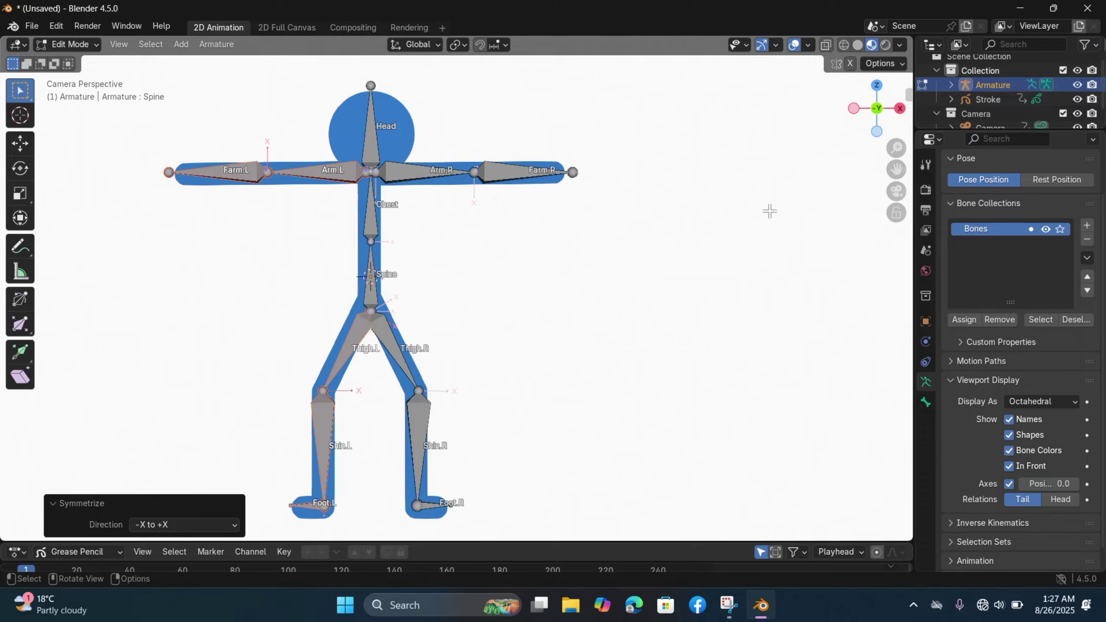
# Parent the Arm.L and Arm.R bones to the Chest bone with Keep Offset
pyautogui.scroll(1, 421, 224)
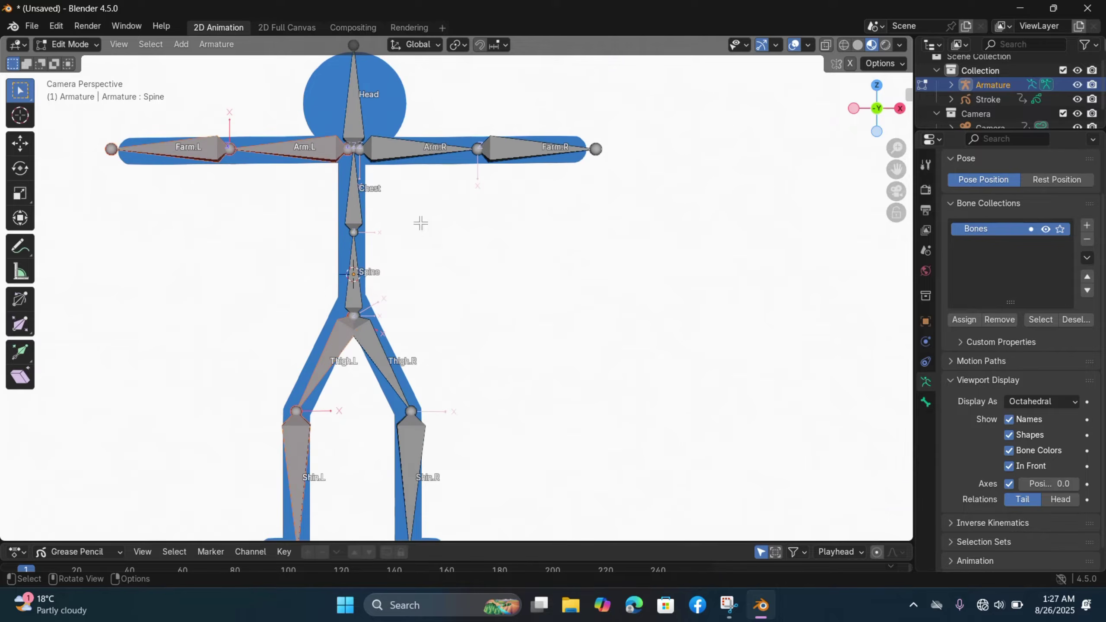
pyautogui.click(295, 152)
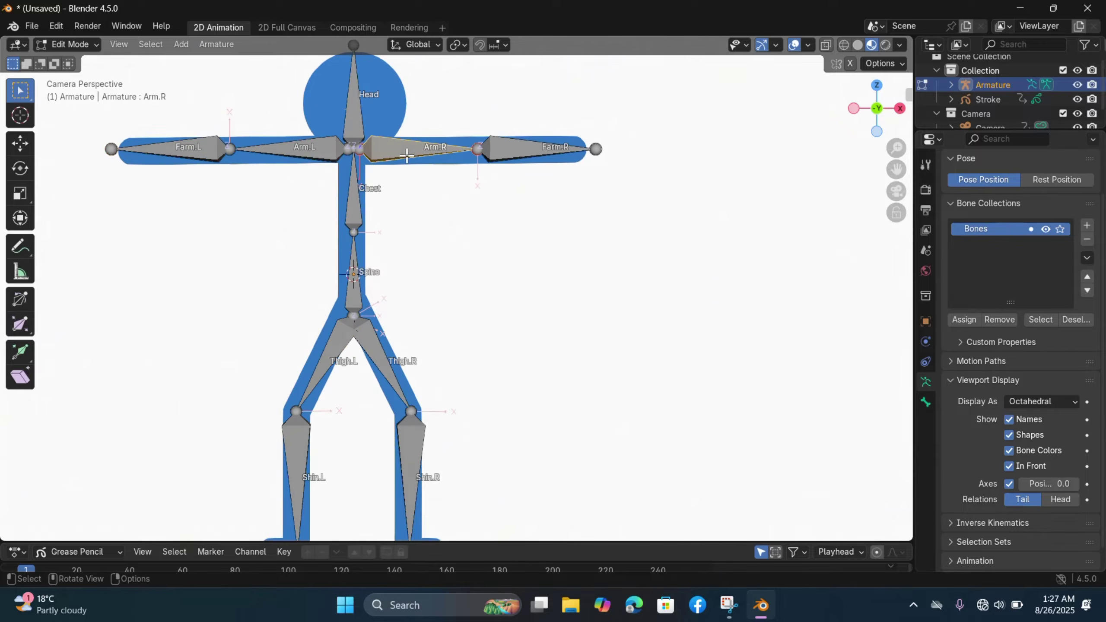
pyautogui.keyDown('shift'); pyautogui.click(357, 202); pyautogui.keyUp('shift')
pyautogui.hotkey('ctrl', 'p')
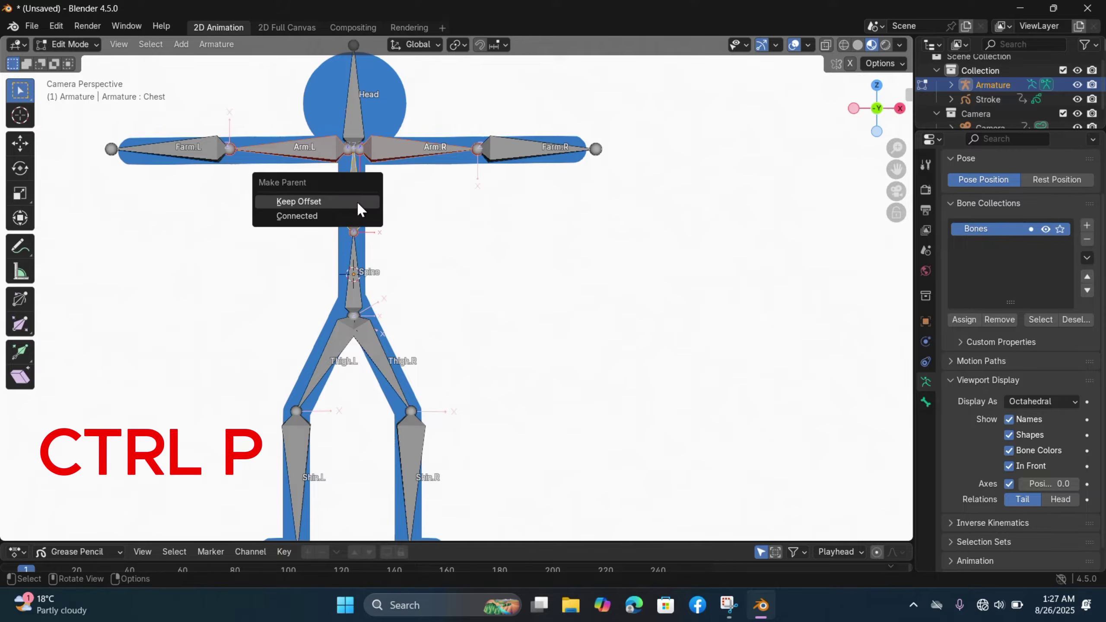
pyautogui.click(358, 204)
# Parent the Thigh.R and Thigh.L bones to the Spine bone with Keep Offset
pyautogui.scroll(-1, 434, 295)
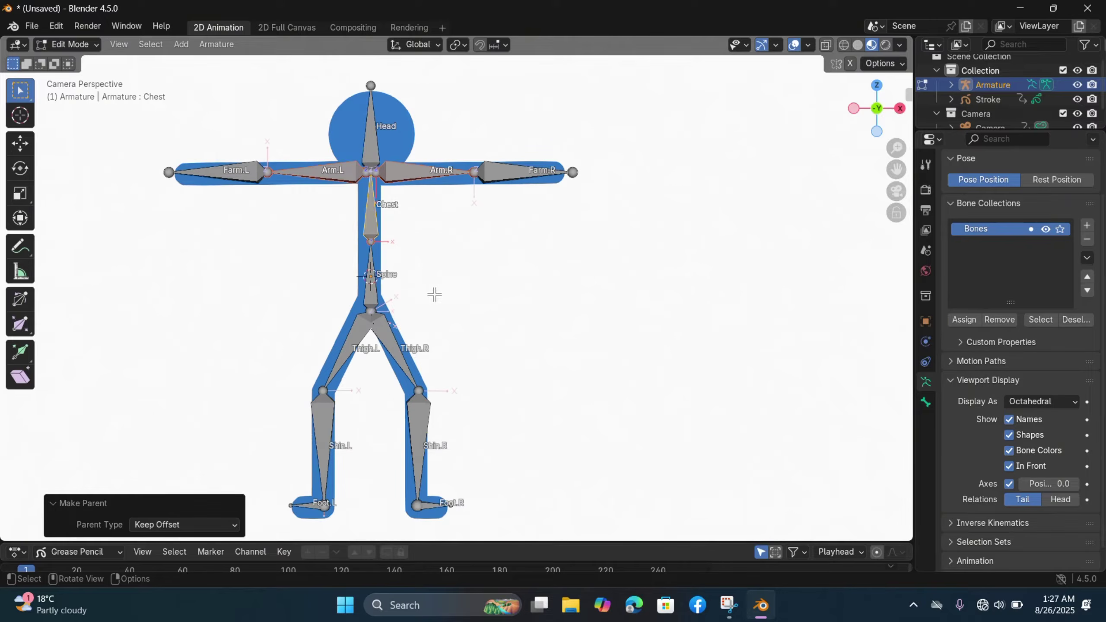
pyautogui.click(395, 356)
pyautogui.keyDown('shift'); pyautogui.click(355, 342); pyautogui.keyUp('shift')
pyautogui.keyDown('shift'); pyautogui.click(373, 282); pyautogui.keyUp('shift')
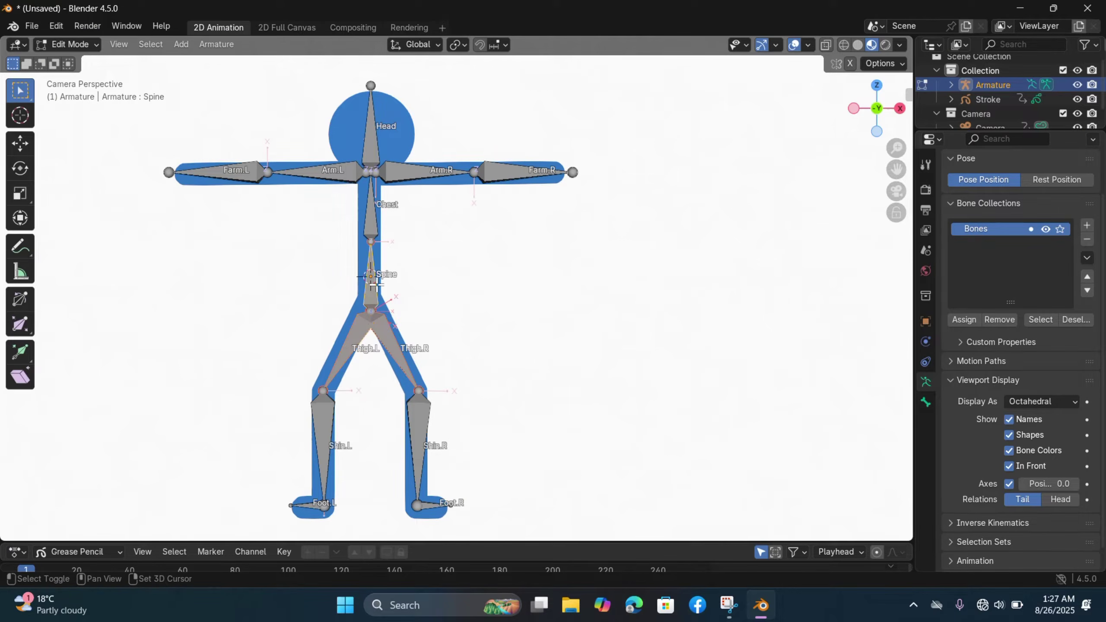
pyautogui.hotkey('ctrl', 'p')
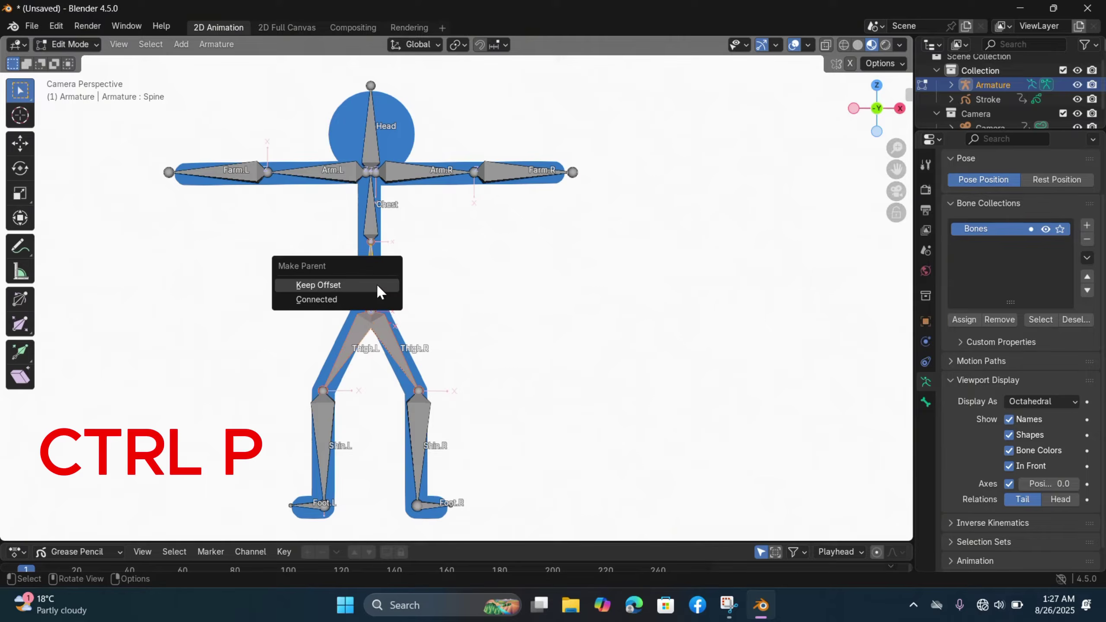
pyautogui.click(377, 283)
# In Object Mode, parent the stick figure stroke to the armature using Armature Deform With Empty Groups
pyautogui.keyDown('shift'); pyautogui.moveTo(608, 413); pyautogui.dragTo(616, 379, button='middle'); pyautogui.keyUp('shift')
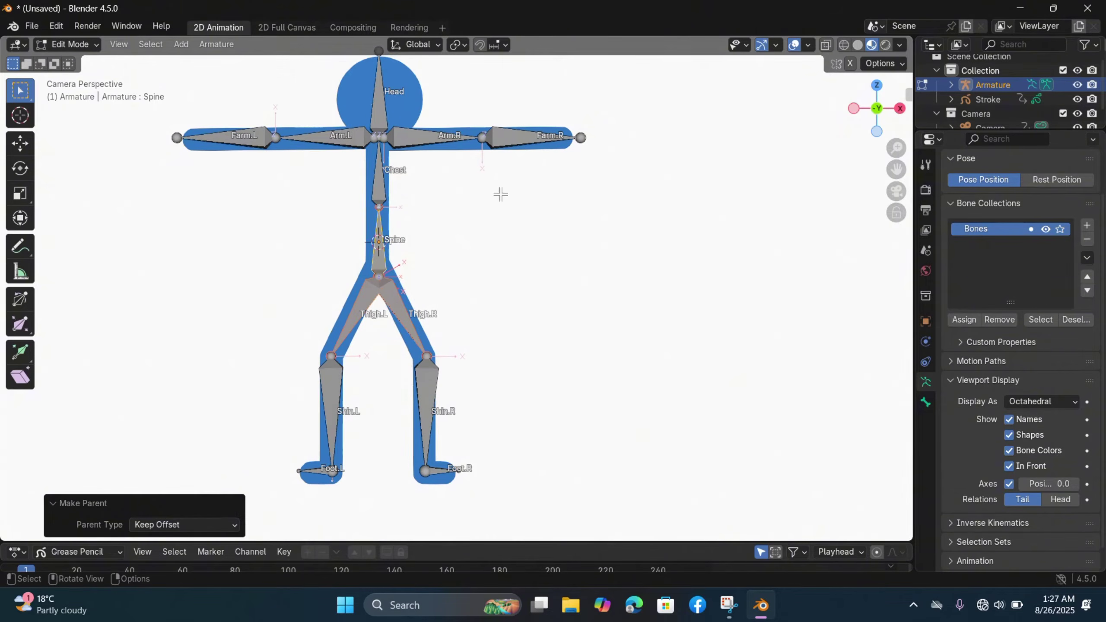
pyautogui.keyDown('shift'); pyautogui.moveTo(414, 259); pyautogui.dragTo(414, 279, button='middle'); pyautogui.keyUp('shift')
pyautogui.click(94, 49)
pyautogui.click(83, 62)
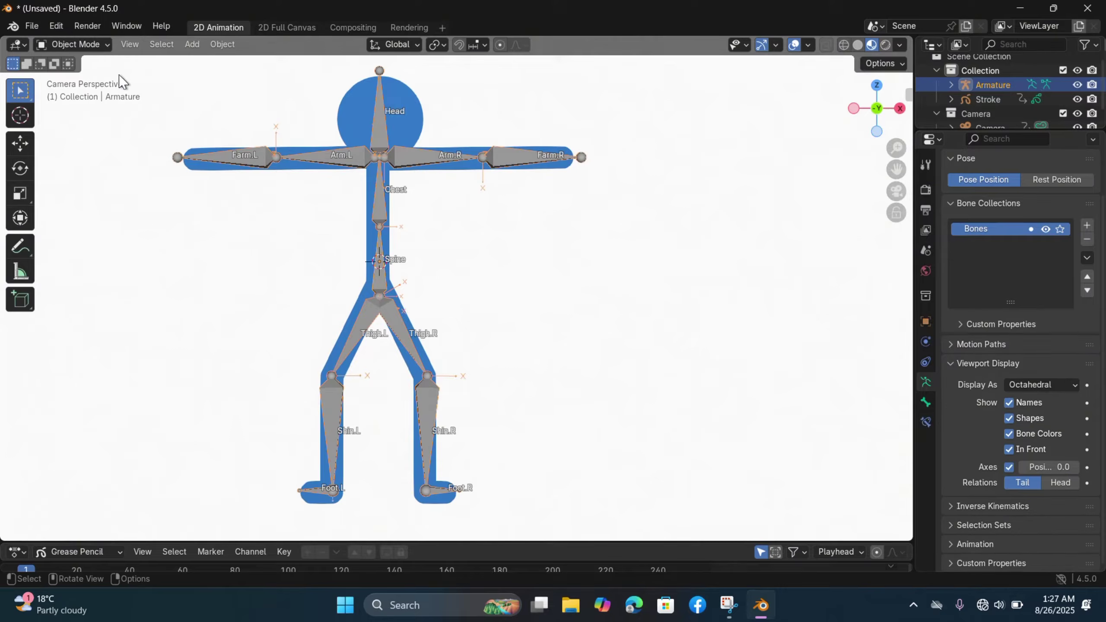
pyautogui.click(420, 122)
pyautogui.keyDown('shift'); pyautogui.click(410, 157); pyautogui.keyUp('shift')
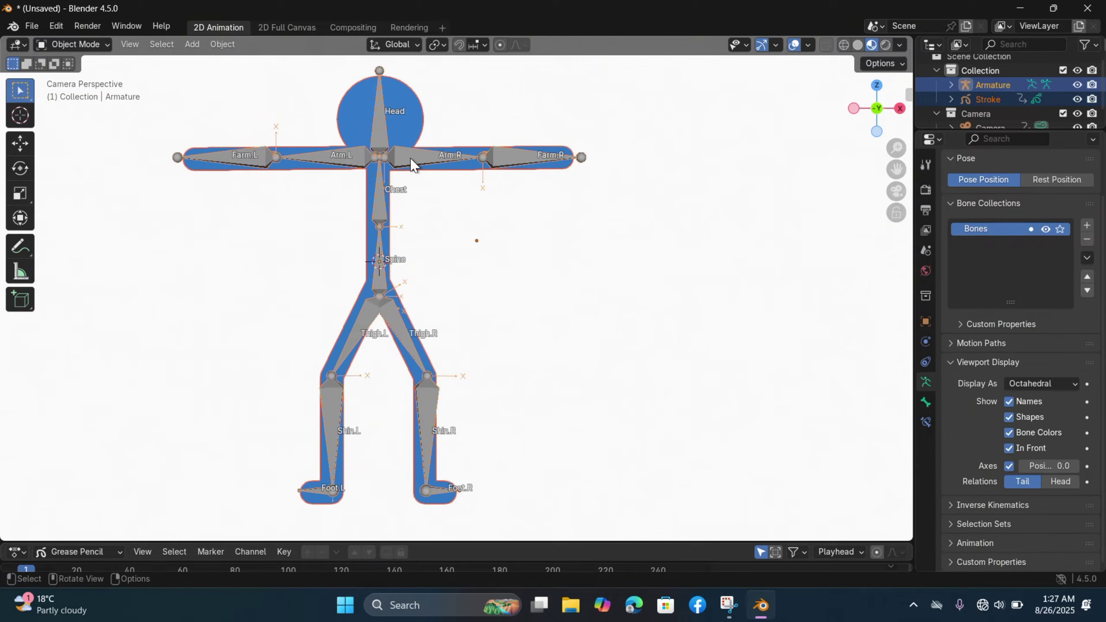
pyautogui.hotkey('ctrl', 'p')
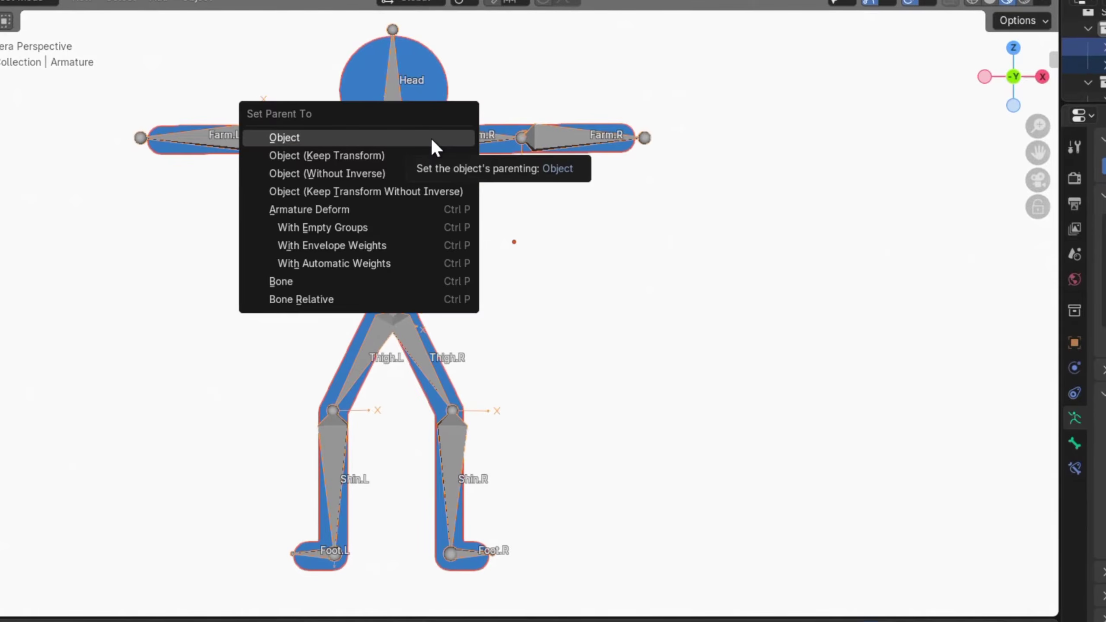
pyautogui.click(403, 233)
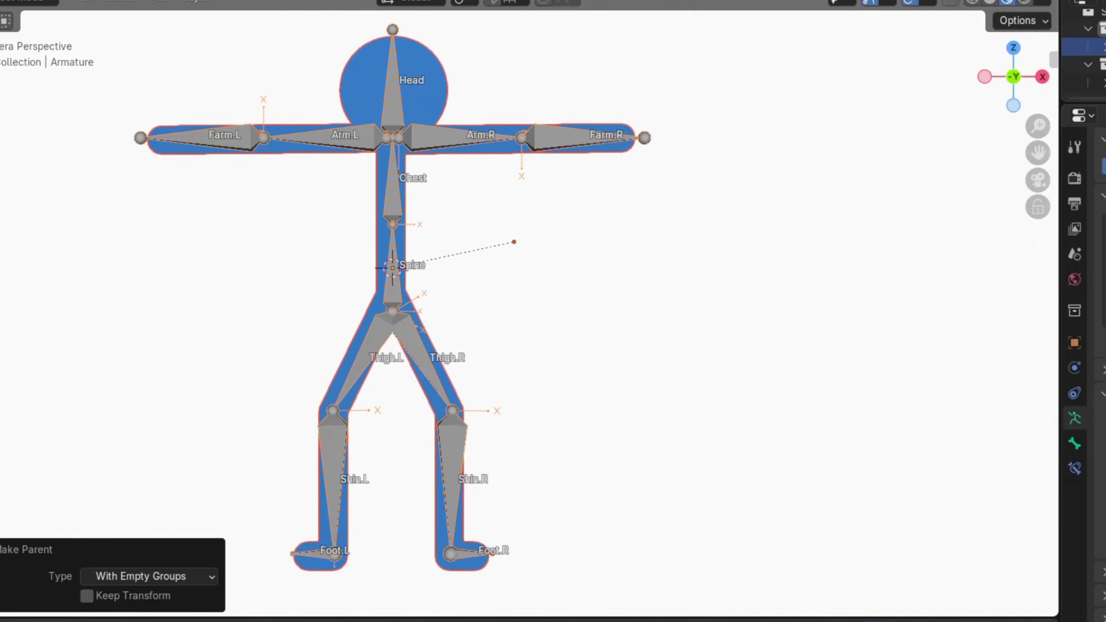
pyautogui.click(33, 1)
pyautogui.click(22, 31)
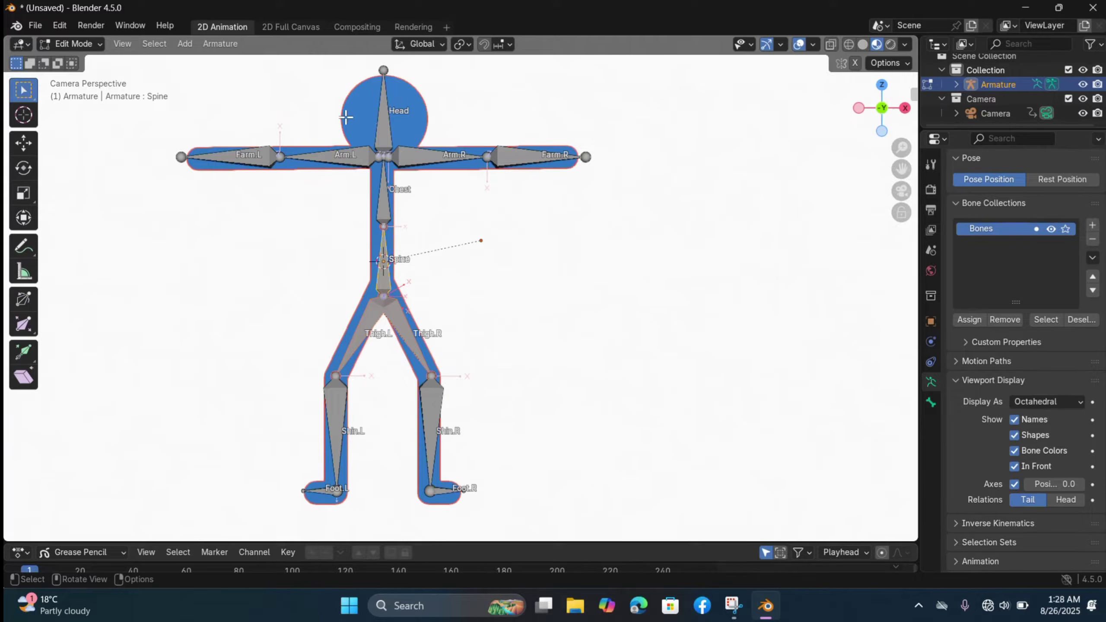
pyautogui.click(74, 44)
pyautogui.click(82, 58)
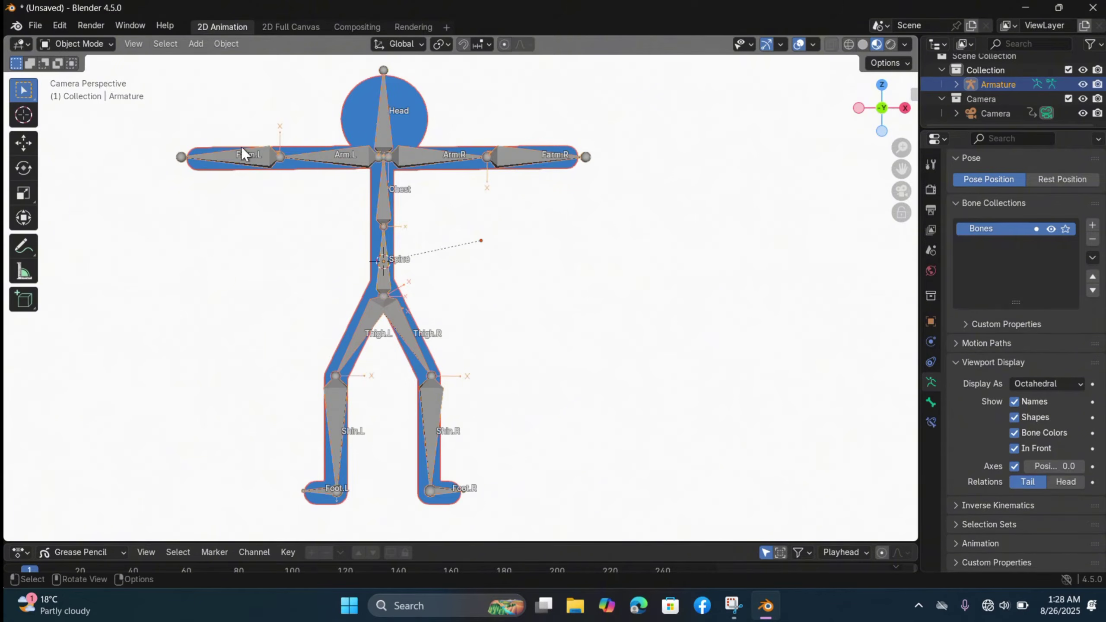
# In the stick figure stroke's Edit Mode, assign the head circle's points to the Head vertex group
pyautogui.click(296, 171)
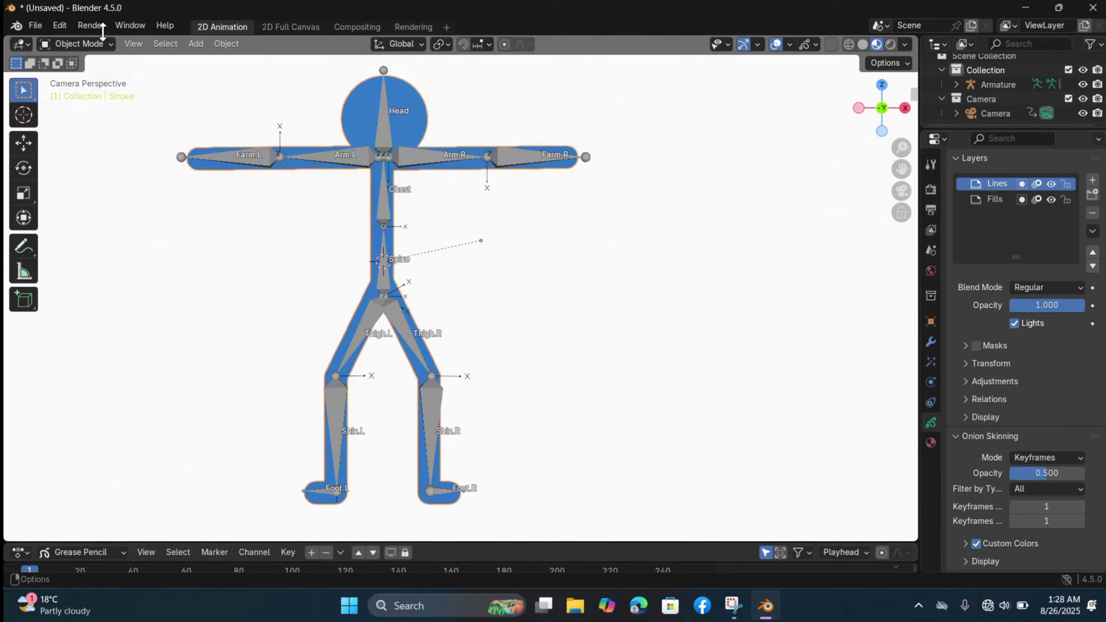
pyautogui.click(90, 43)
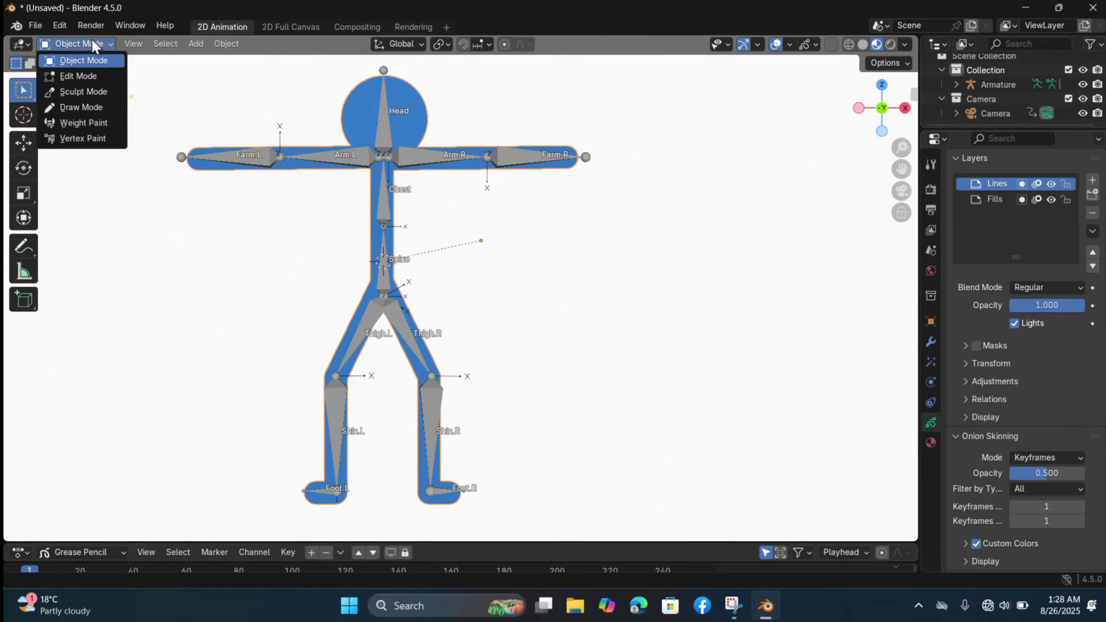
pyautogui.click(80, 77)
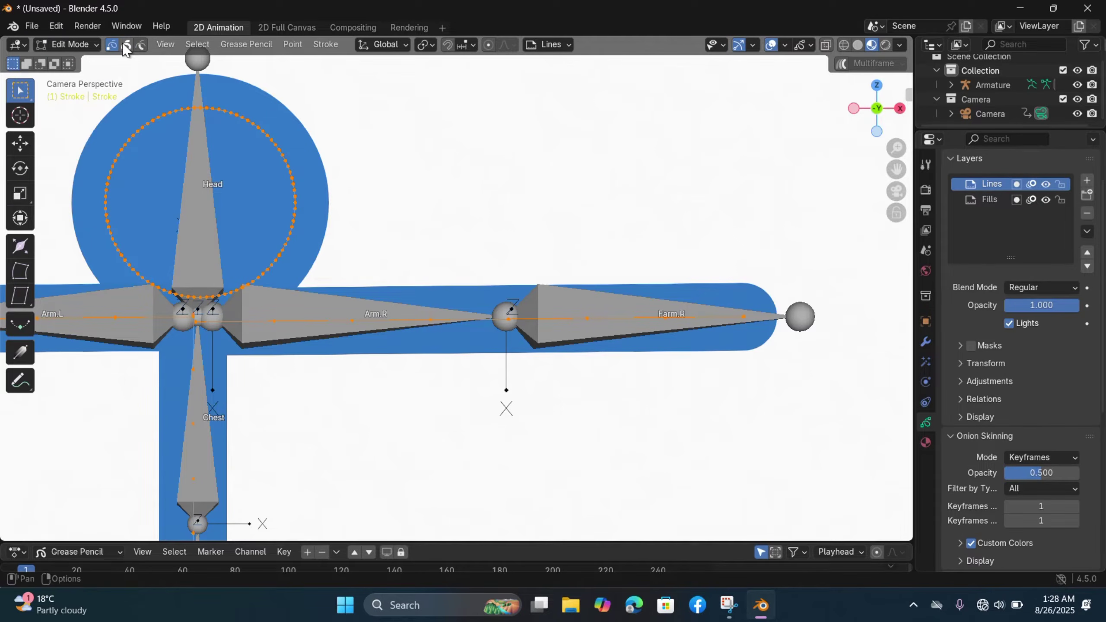
pyautogui.scroll(-2, 404, 255)
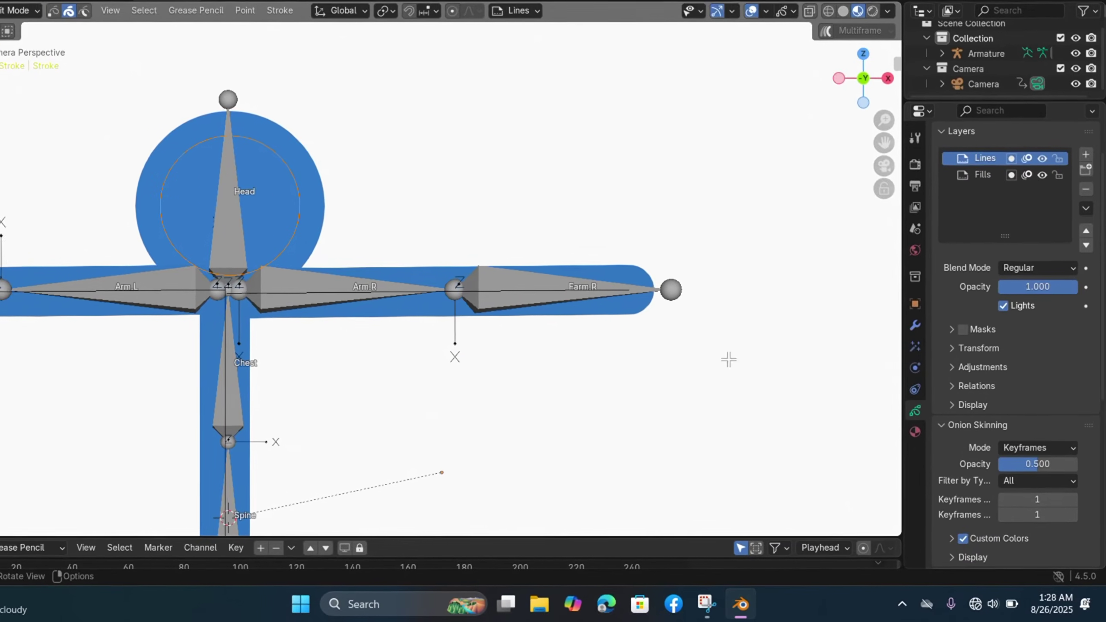
pyautogui.scroll(-10, 1025, 362)
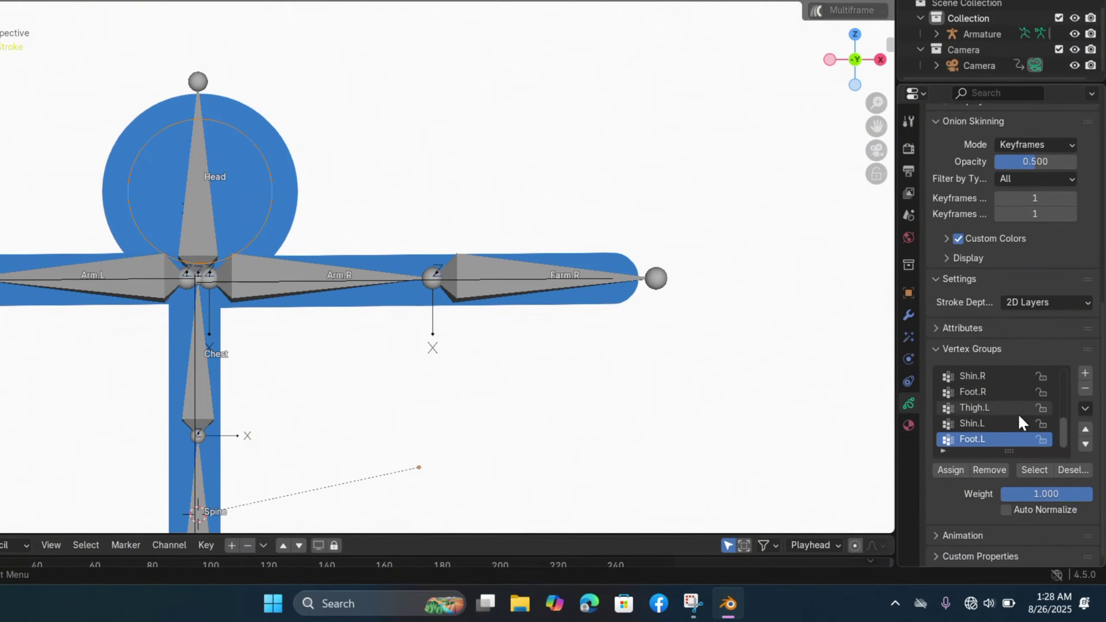
pyautogui.scroll(4, 1020, 420)
pyautogui.scroll(-1, 1020, 422)
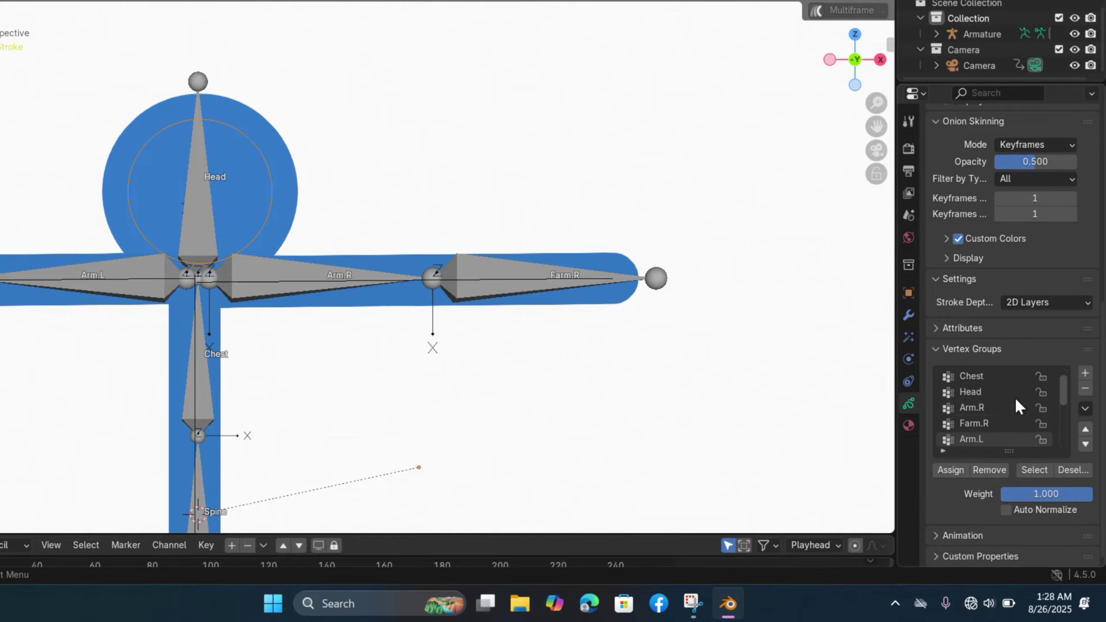
pyautogui.click(989, 391)
pyautogui.click(945, 470)
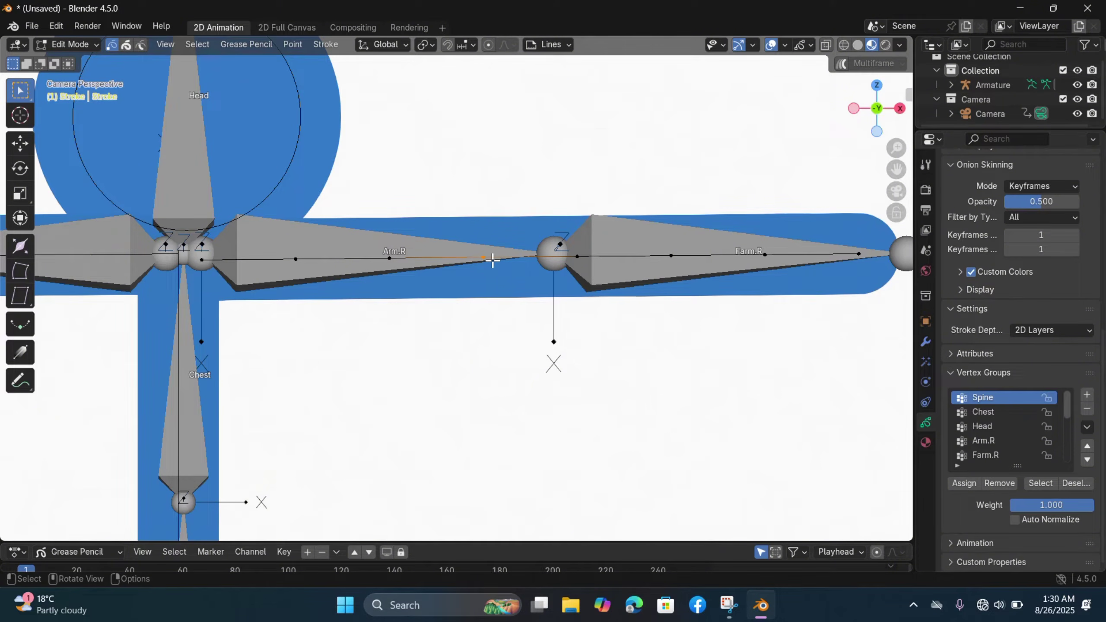
# Move the arm stroke's point near the elbow along X onto the joint between Arm.R and Farm.R
pyautogui.press('g')
pyautogui.press('x')
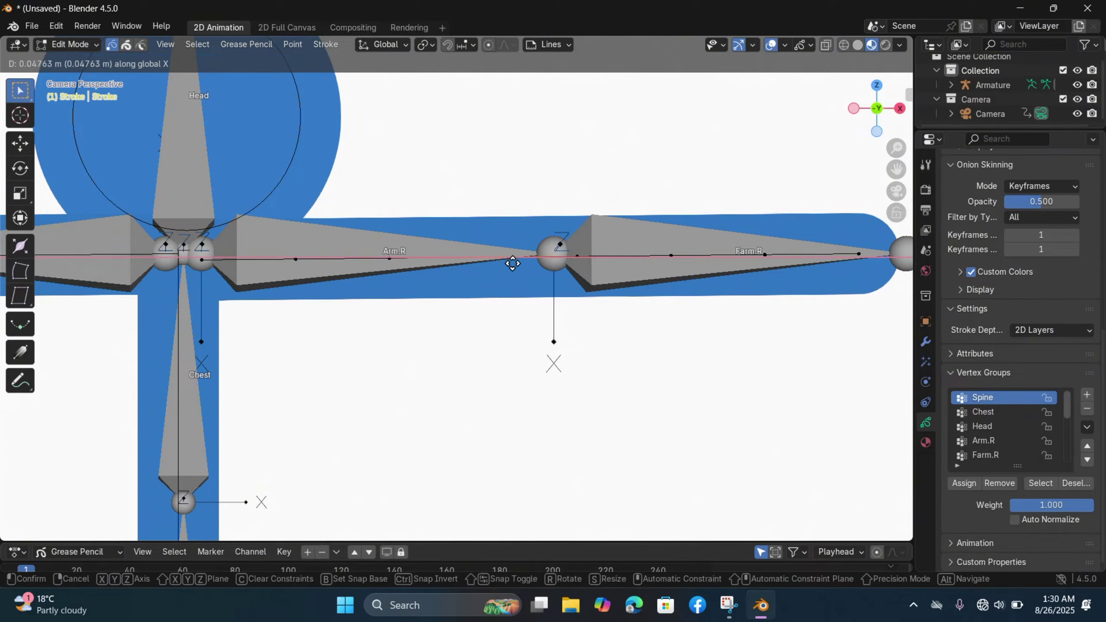
pyautogui.click(562, 275)
# Assign the upper-arm stroke points from the shoulder to the elbow joint to the Arm.R vertex group
pyautogui.click(356, 267)
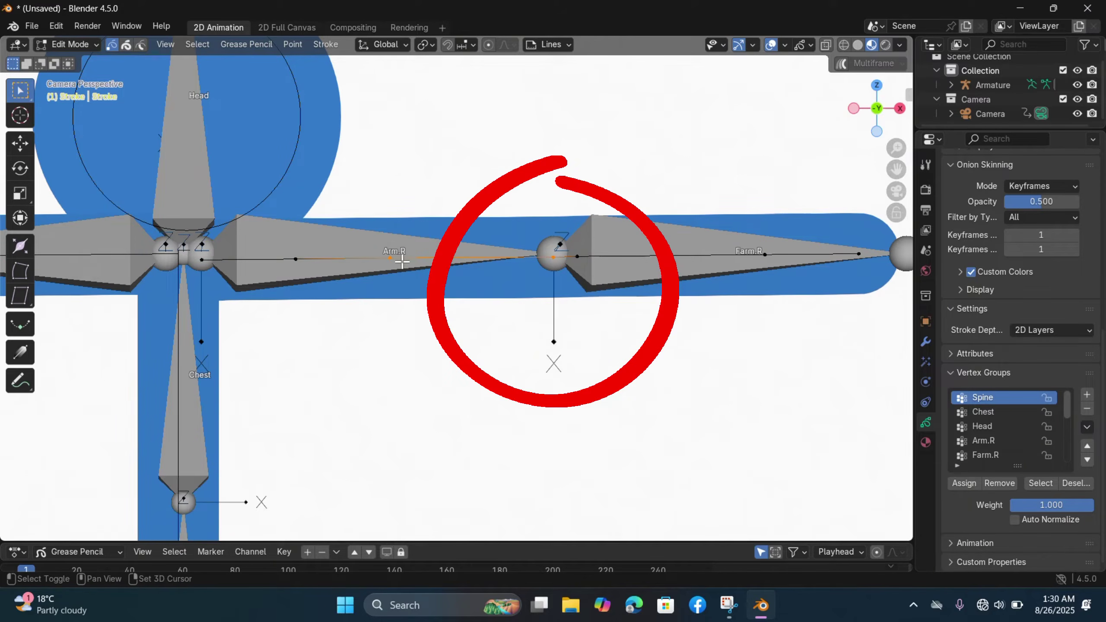
pyautogui.keyDown('shift'); pyautogui.click(300, 261); pyautogui.keyUp('shift')
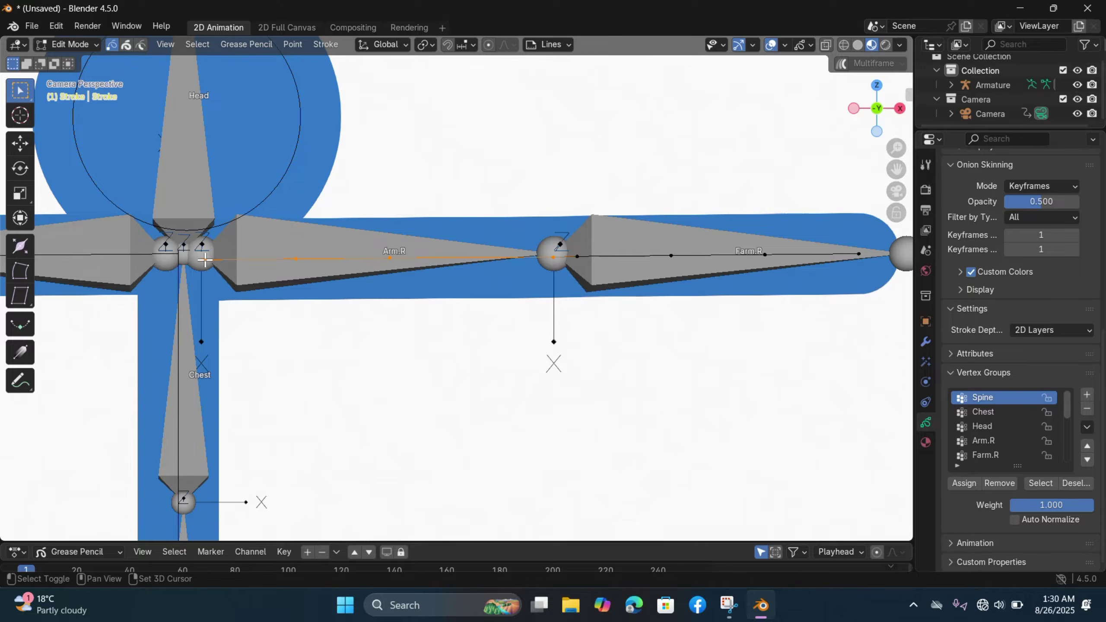
pyautogui.keyDown('shift'); pyautogui.click(204, 261); pyautogui.keyUp('shift')
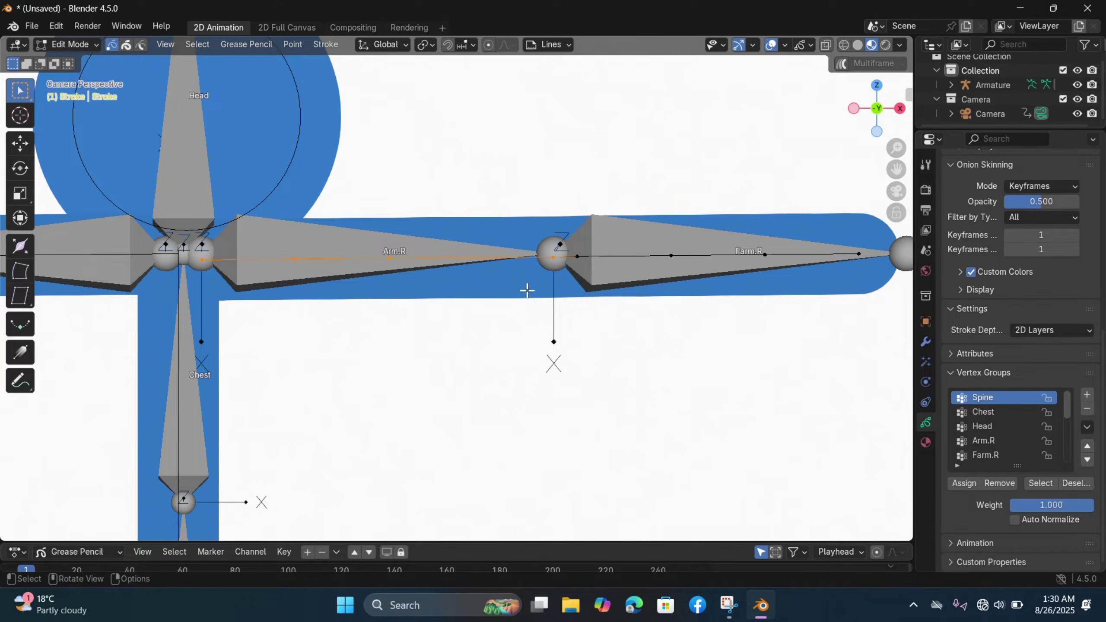
pyautogui.scroll(-3, 991, 427)
pyautogui.click(997, 399)
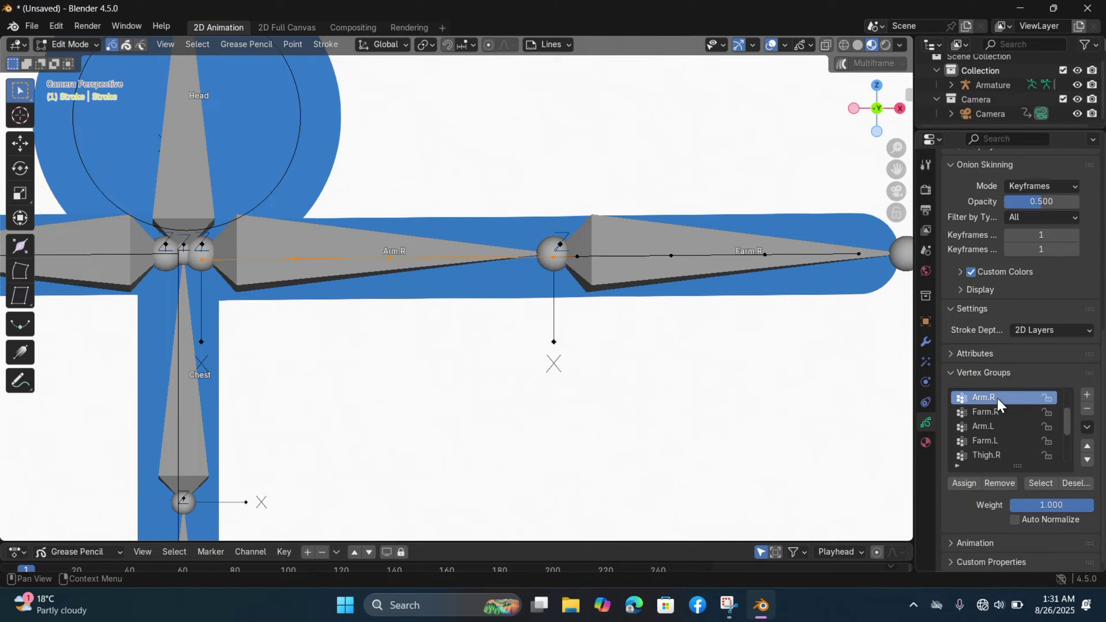
pyautogui.click(963, 483)
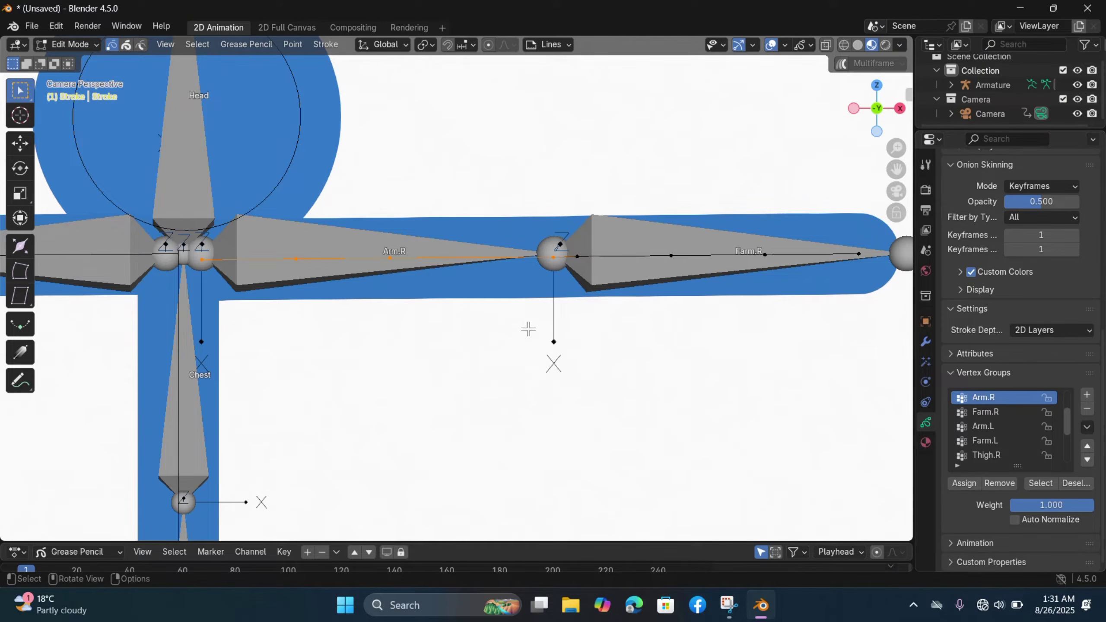
# Assign the stroke points along the Farm.R bone to the Farm.R vertex group
pyautogui.keyDown('shift'); pyautogui.moveTo(633, 349); pyautogui.dragTo(523, 351, button='middle'); pyautogui.keyUp('shift')
pyautogui.click(480, 260)
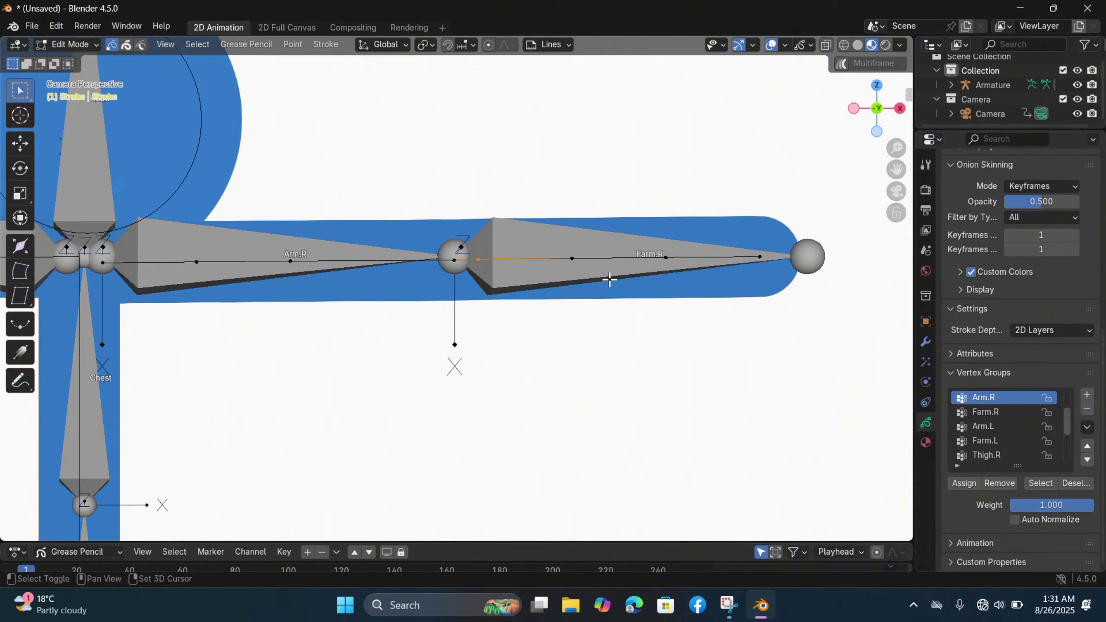
pyautogui.moveTo(853, 216)
pyautogui.mouseDown()
pyautogui.moveTo(805, 252)
pyautogui.moveTo(475, 305)
pyautogui.mouseUp()
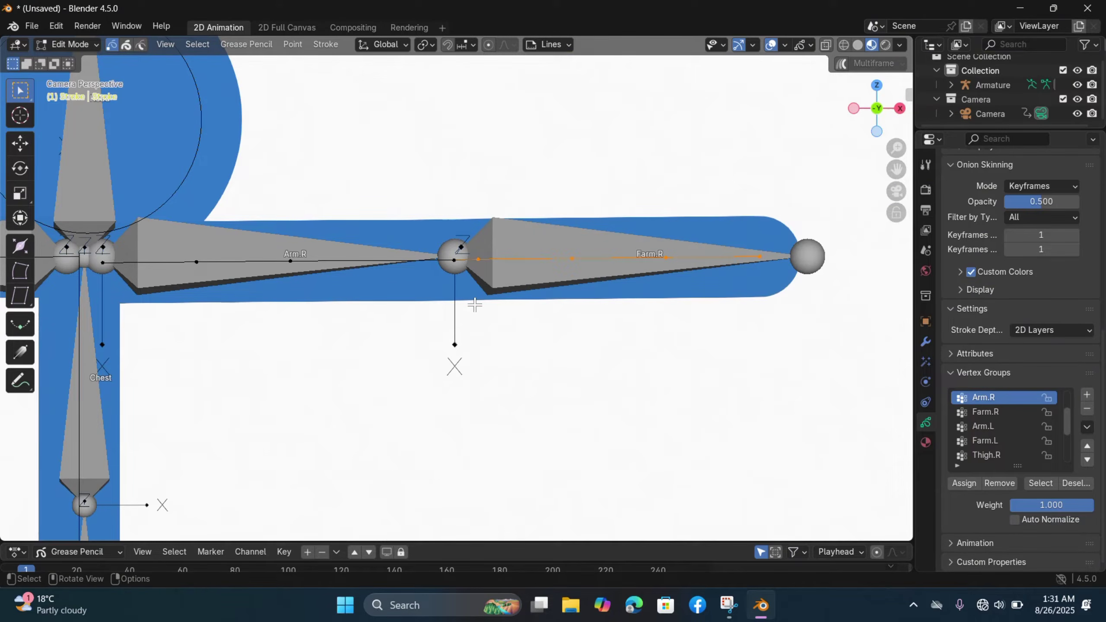
pyautogui.click(986, 412)
pyautogui.click(966, 483)
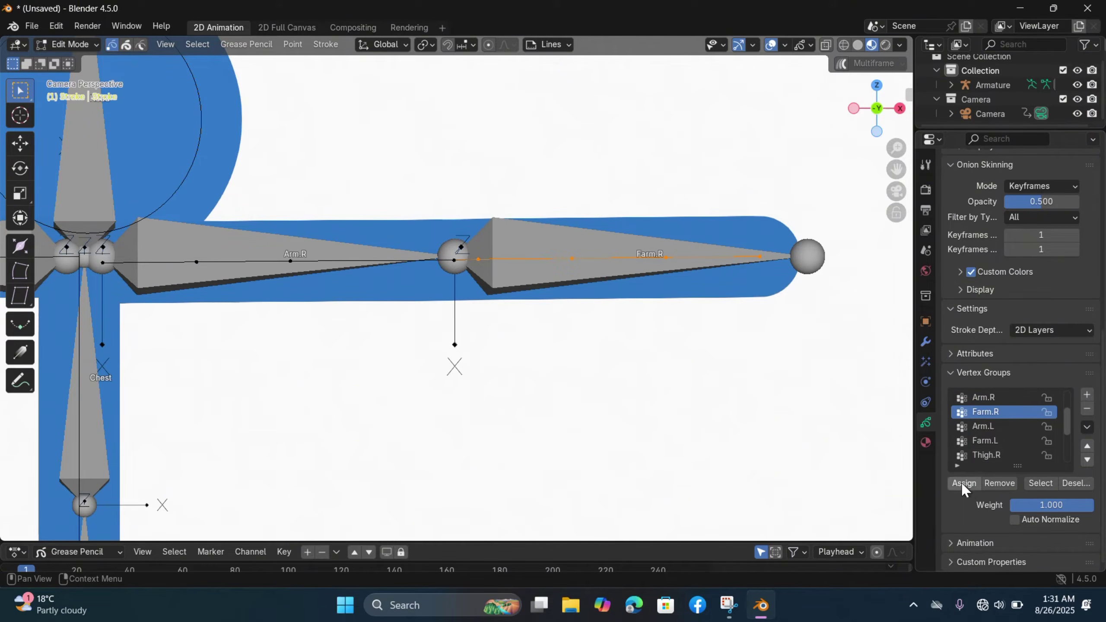
# Assign the stroke points from the hip to the knee along Thigh.R to the Thigh.R vertex group
pyautogui.scroll(-1, 438, 240)
pyautogui.scroll(-1, 438, 240)
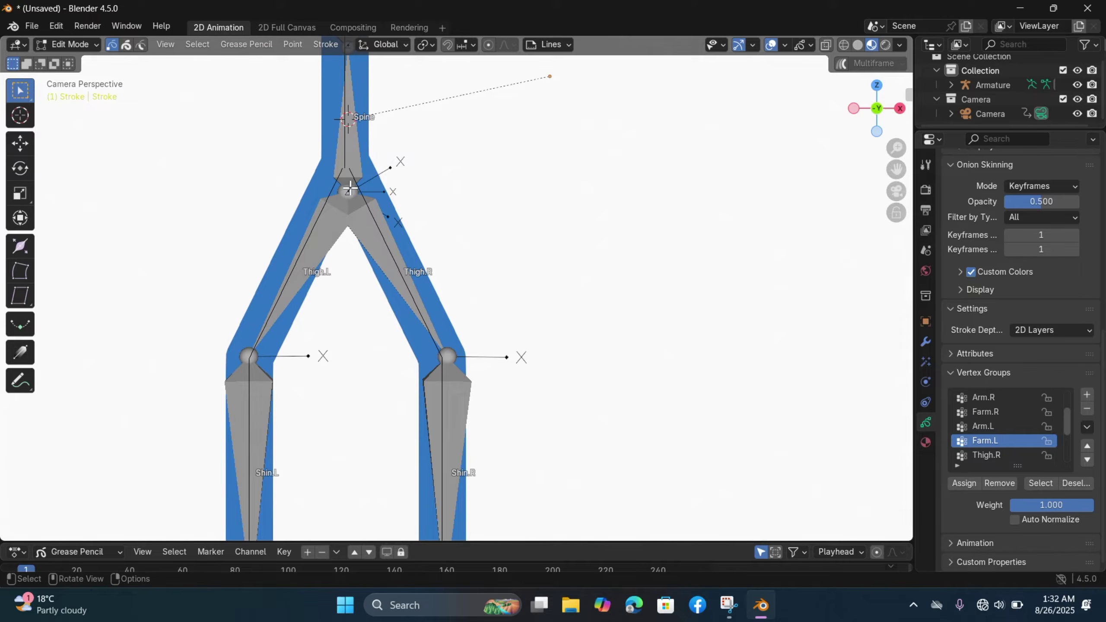
pyautogui.click(349, 188)
pyautogui.keyDown('shift'); pyautogui.click(377, 221); pyautogui.keyUp('shift')
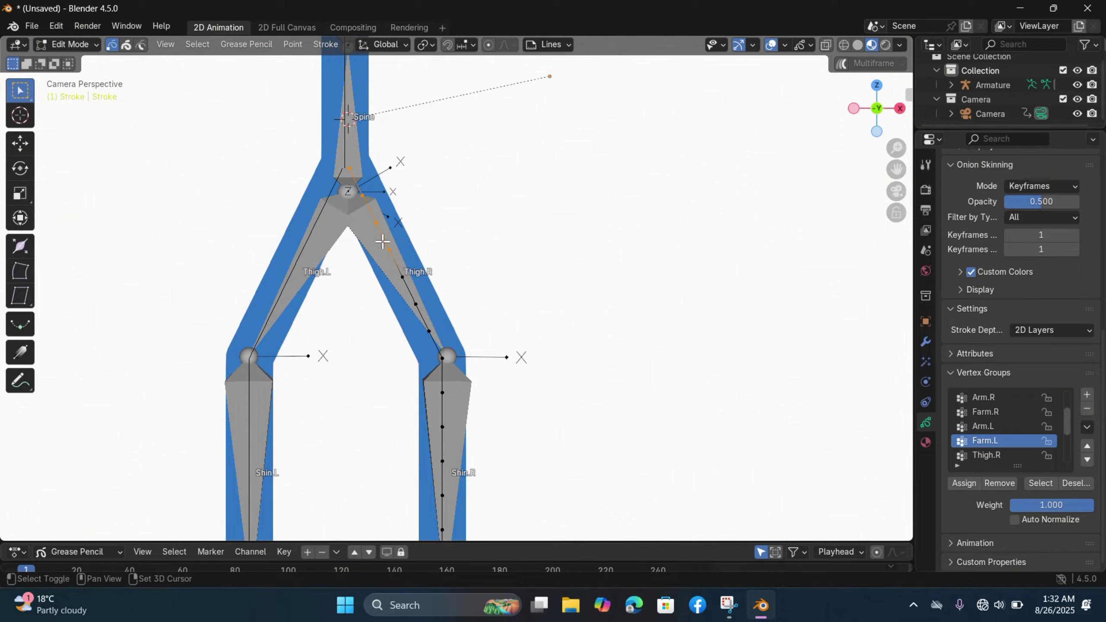
pyautogui.keyDown('shift'); pyautogui.moveTo(383, 241); pyautogui.dragTo(496, 366); pyautogui.keyUp('shift')
pyautogui.scroll(-1, 1007, 434)
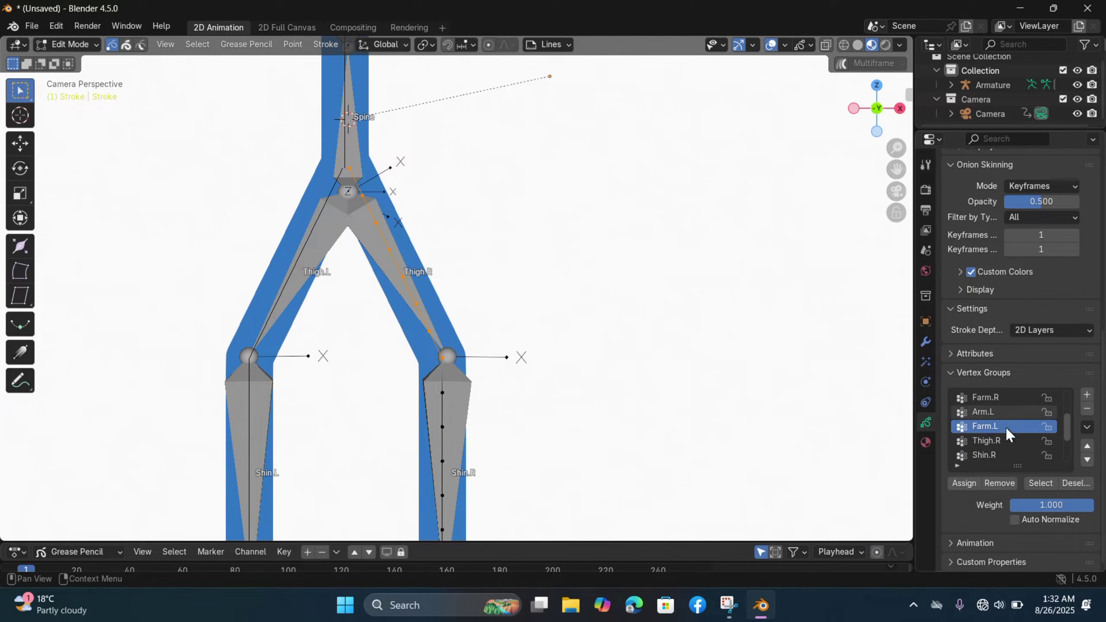
pyautogui.click(987, 440)
pyautogui.click(963, 483)
# Assign the stroke points from the knee to the ankle along Shin.R to the Shin.R vertex group
pyautogui.scroll(-3, 588, 353)
pyautogui.scroll(3, 676, 345)
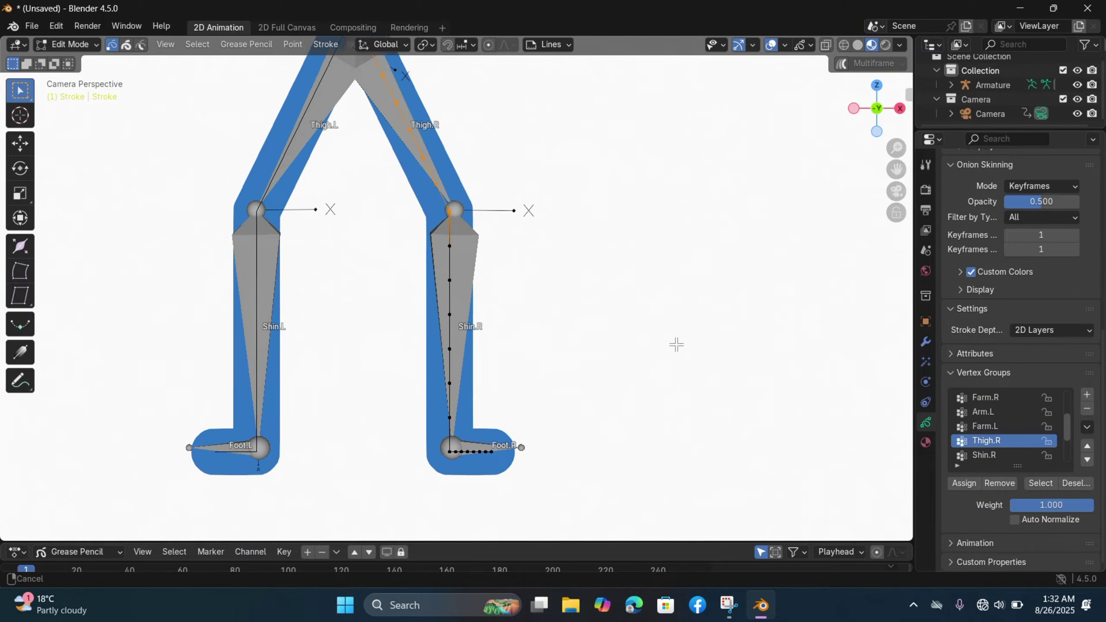
pyautogui.keyDown('shift'); pyautogui.moveTo(677, 344); pyautogui.dragTo(686, 323, button='middle'); pyautogui.keyUp('shift')
pyautogui.click(463, 436)
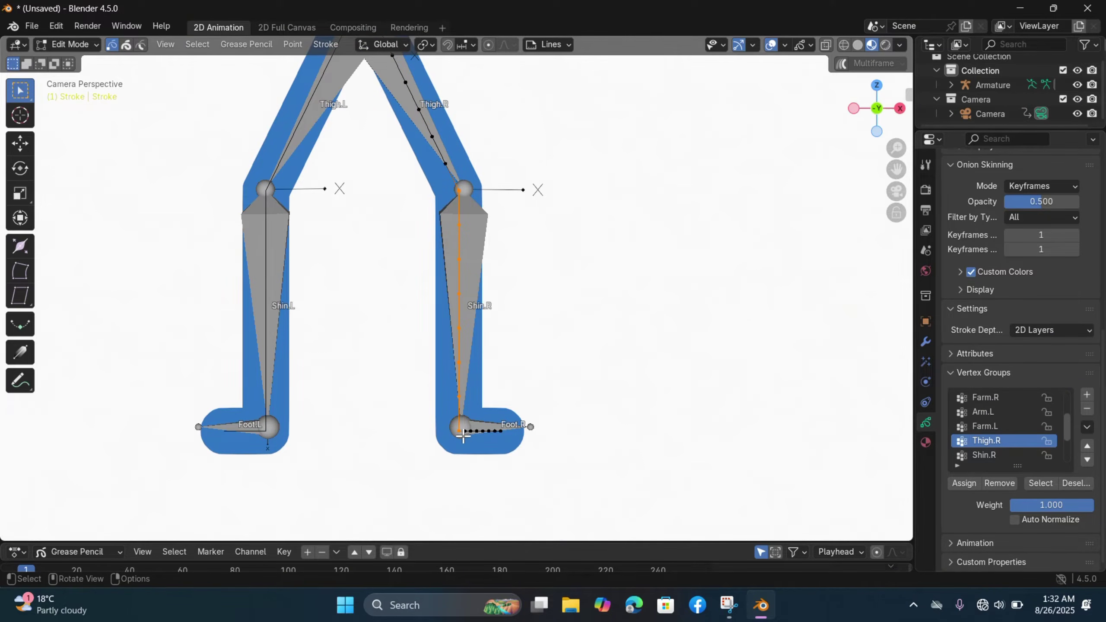
pyautogui.click(985, 455)
pyautogui.click(964, 484)
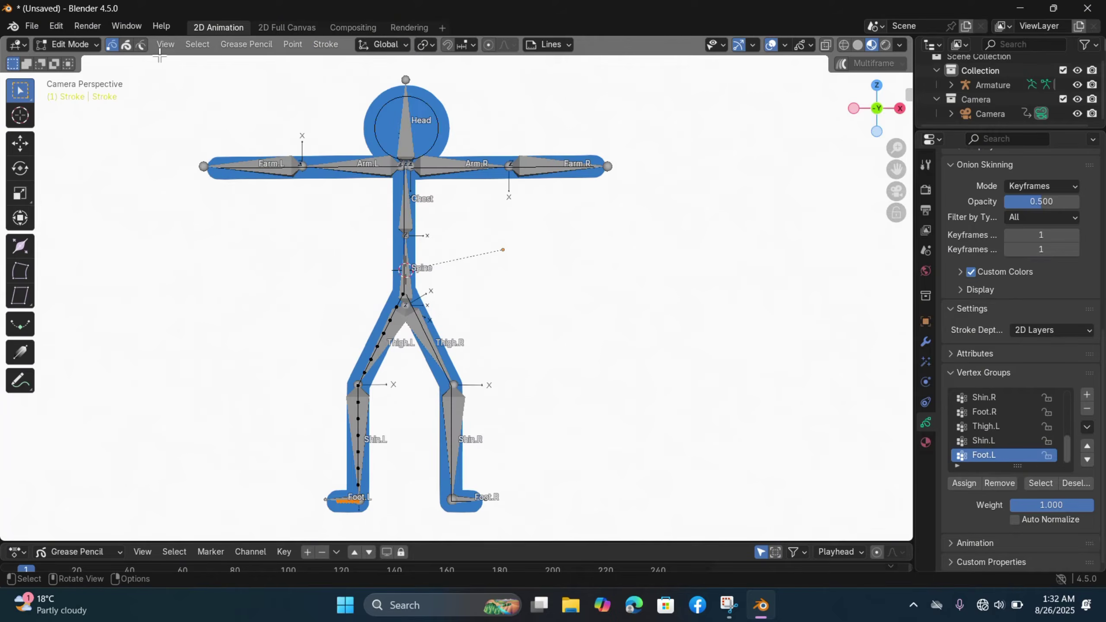
# Return the stroke to Object Mode, put the armature in Pose Mode and rotate the Arm.R bone downward
pyautogui.click(69, 44)
pyautogui.click(81, 59)
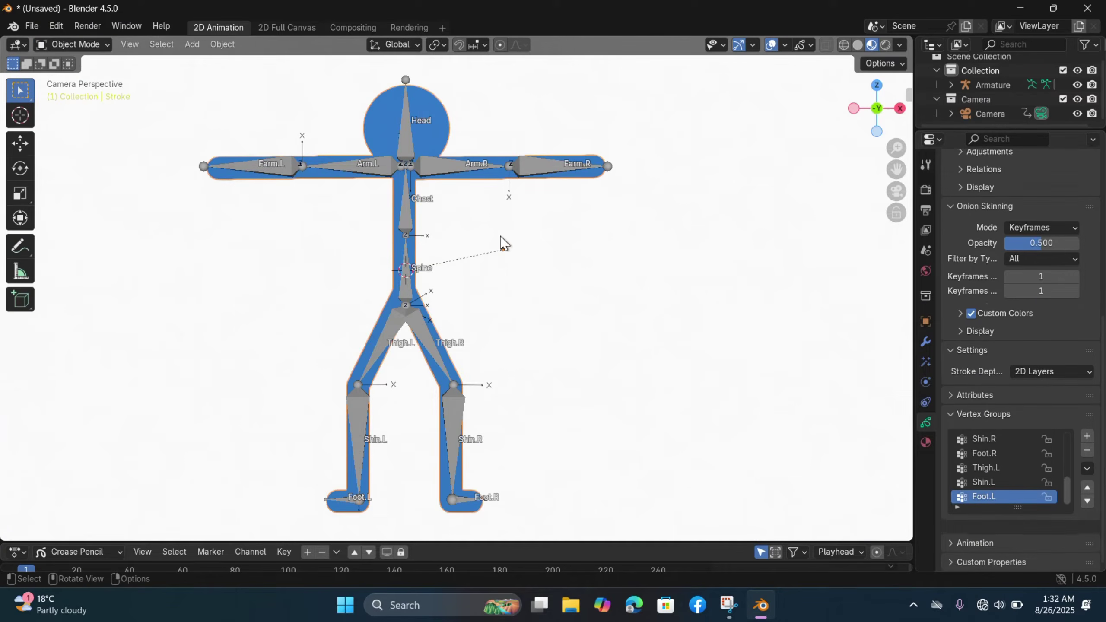
pyautogui.click(447, 160)
pyautogui.hotkey('ctrl', 'Tab')
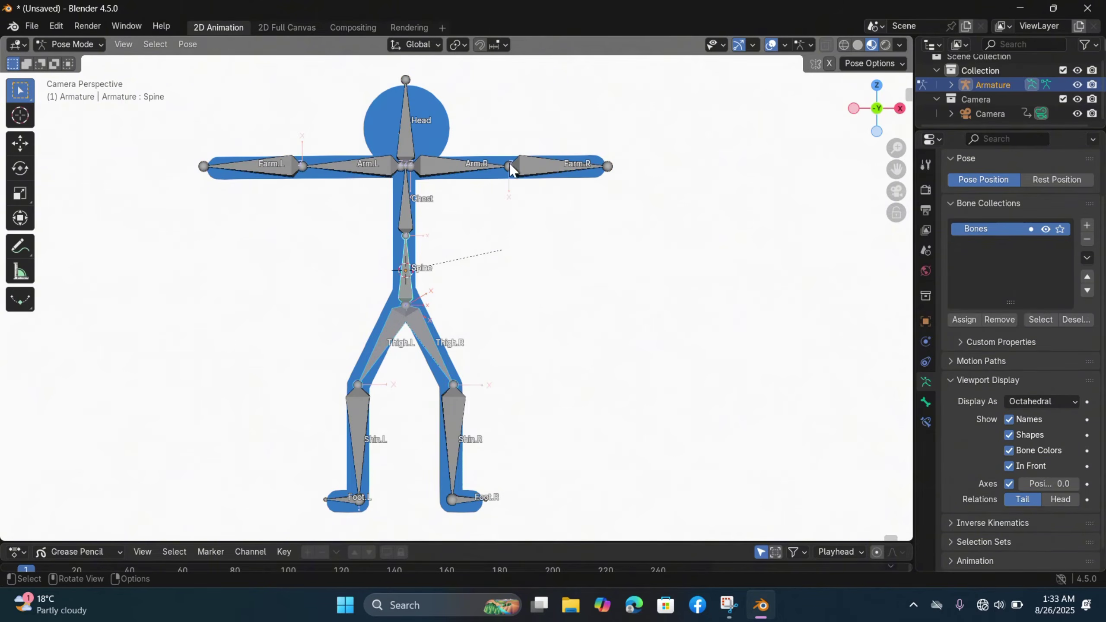
pyautogui.press('s')
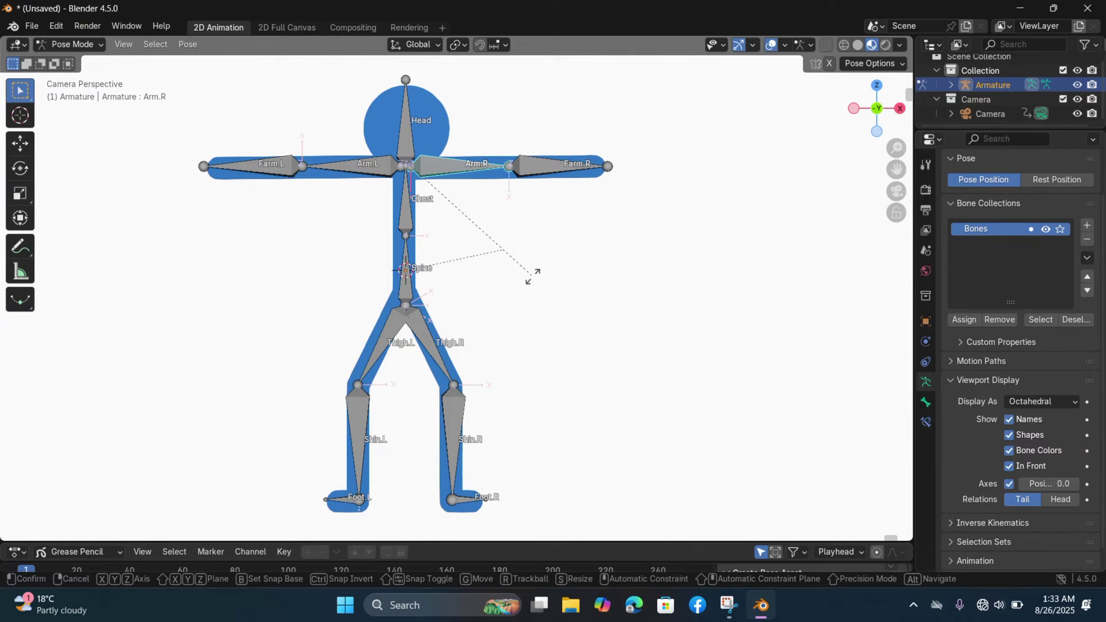
pyautogui.press('r')
pyautogui.click(459, 370)
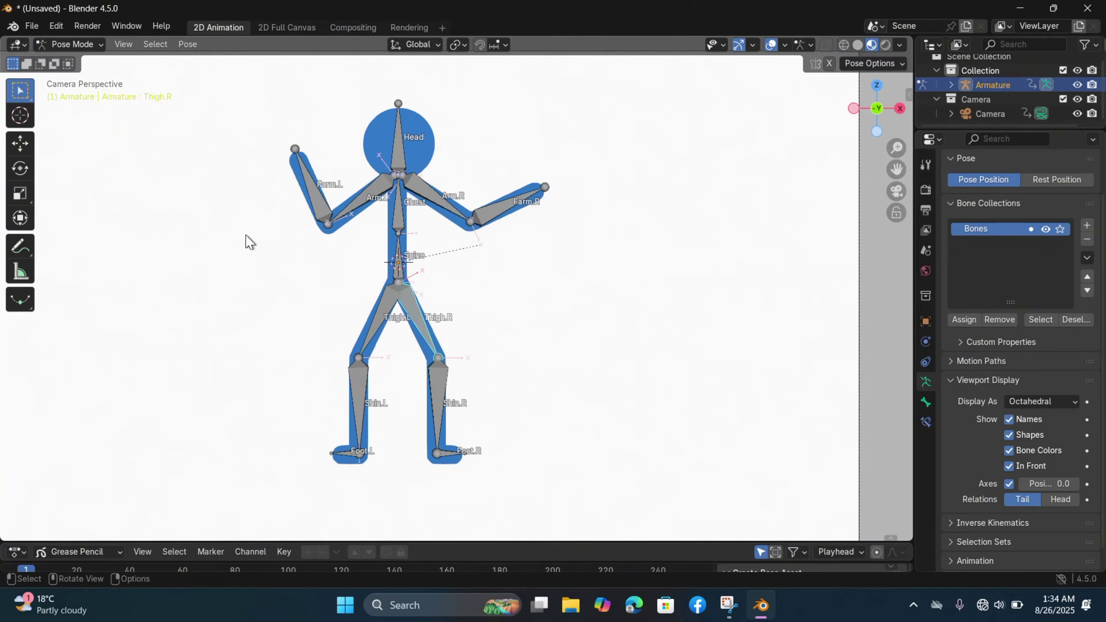
# Test the leg deformation by rotating the Thigh.R and Thigh.L bones, cancelling each rotation
pyautogui.press('r')
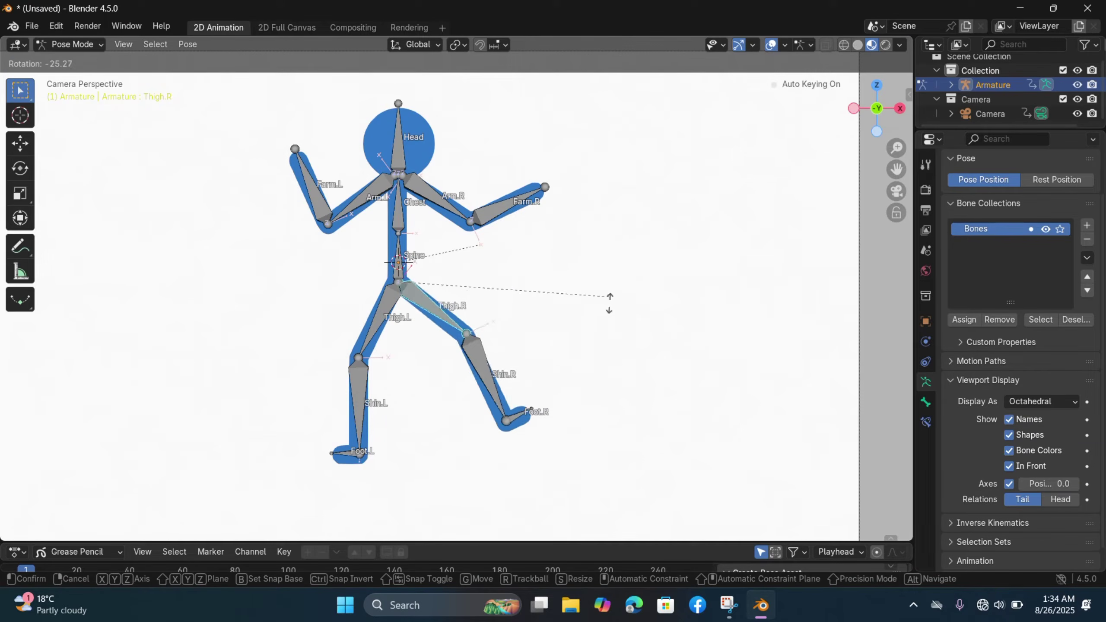
pyautogui.rightClick(593, 354)
pyautogui.click(351, 347)
pyautogui.press('r')
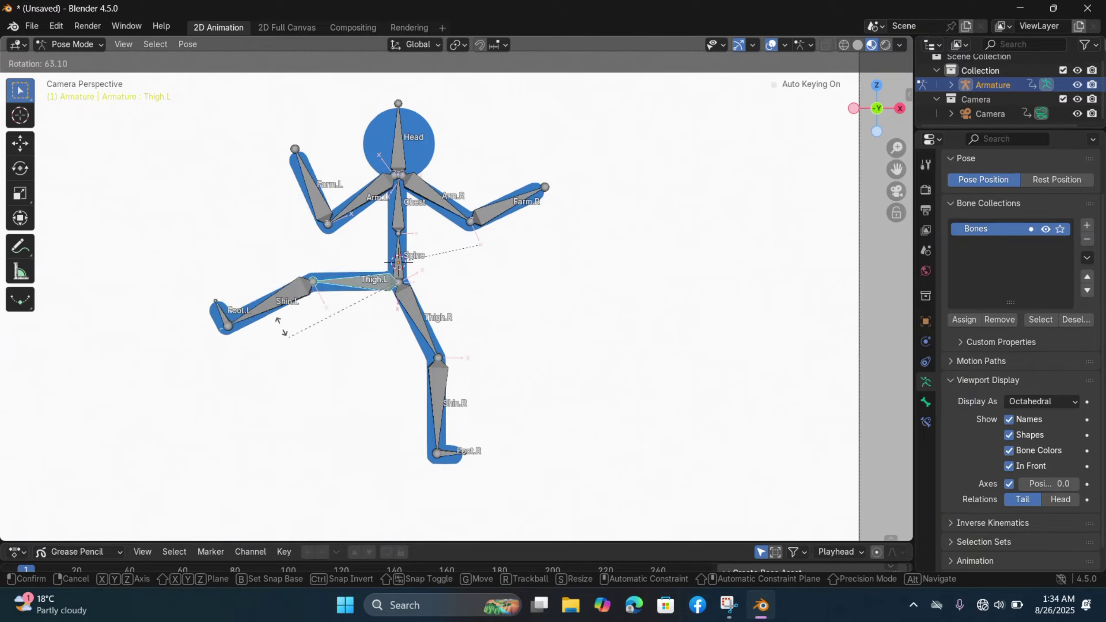
pyautogui.rightClick(344, 370)
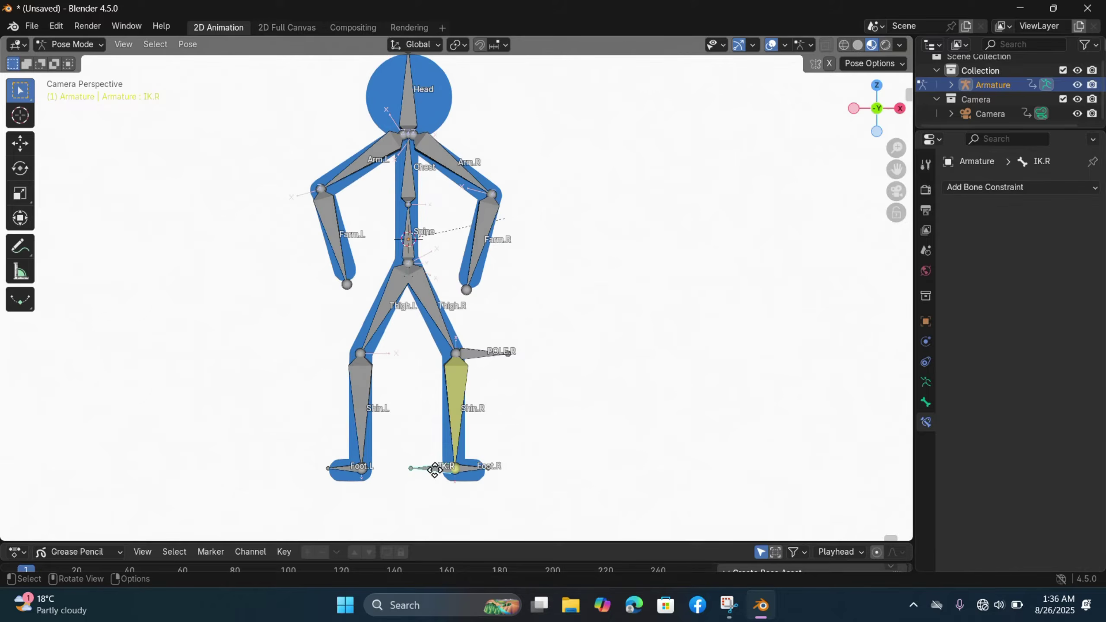
pyautogui.press('g')
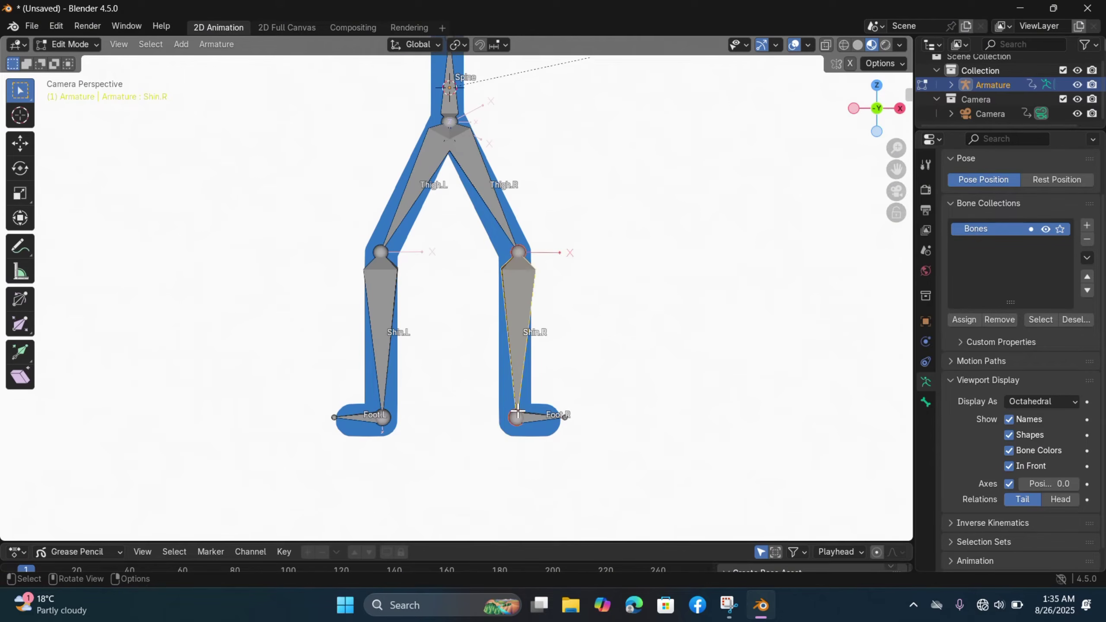
# In the armature's Edit Mode, extrude a bone about 0.5 m along negative X from the Shin.R ankle joint and clear its parent
pyautogui.click(516, 419)
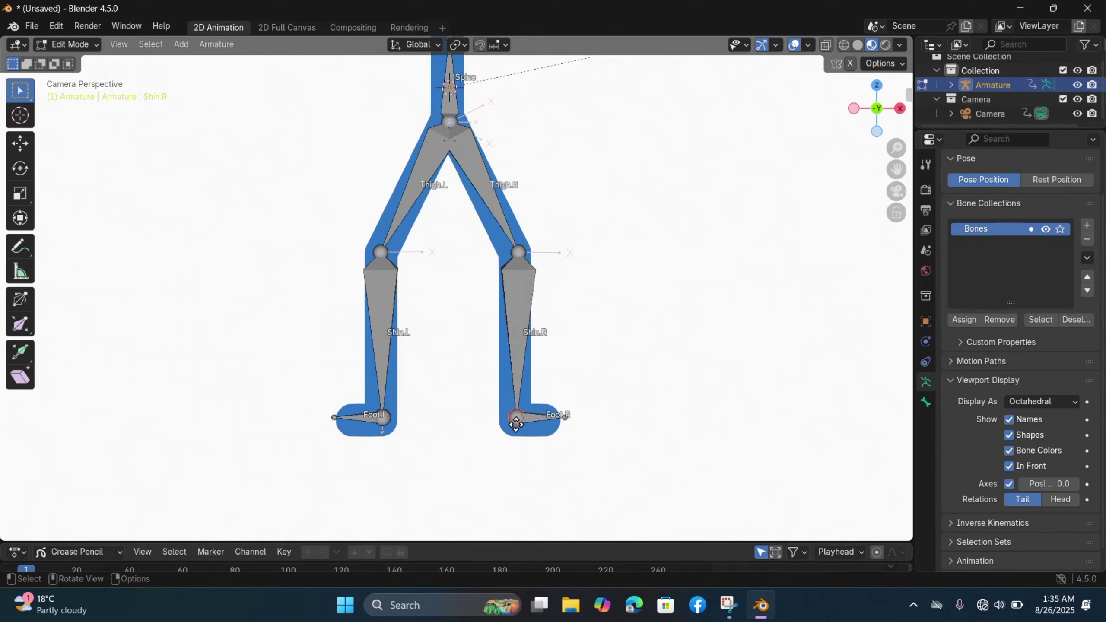
pyautogui.press('e')
pyautogui.press('x')
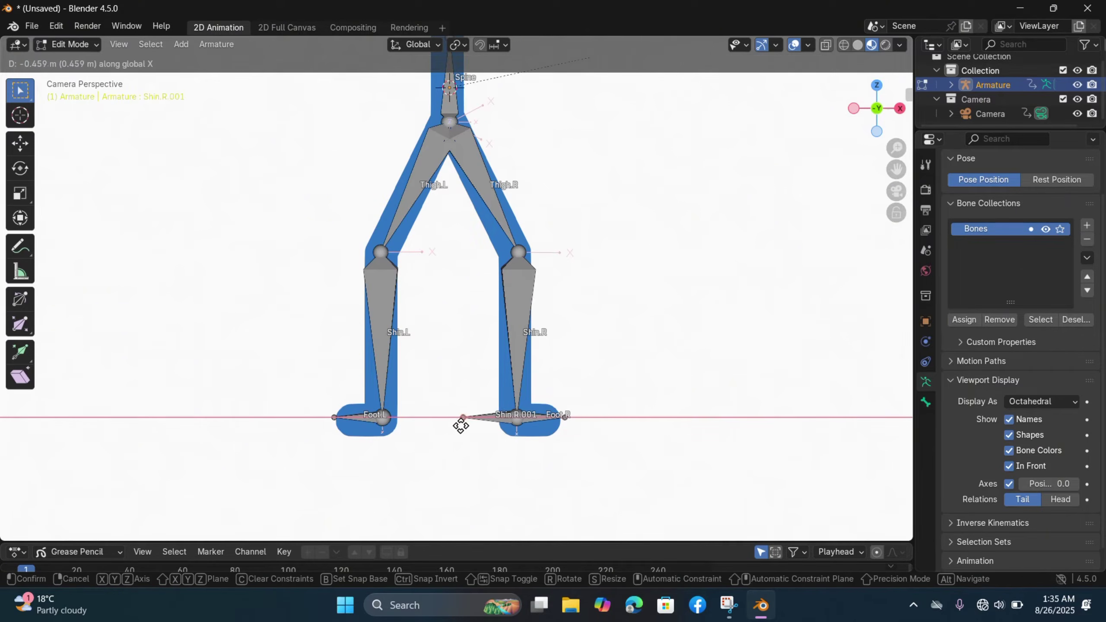
pyautogui.click(453, 423)
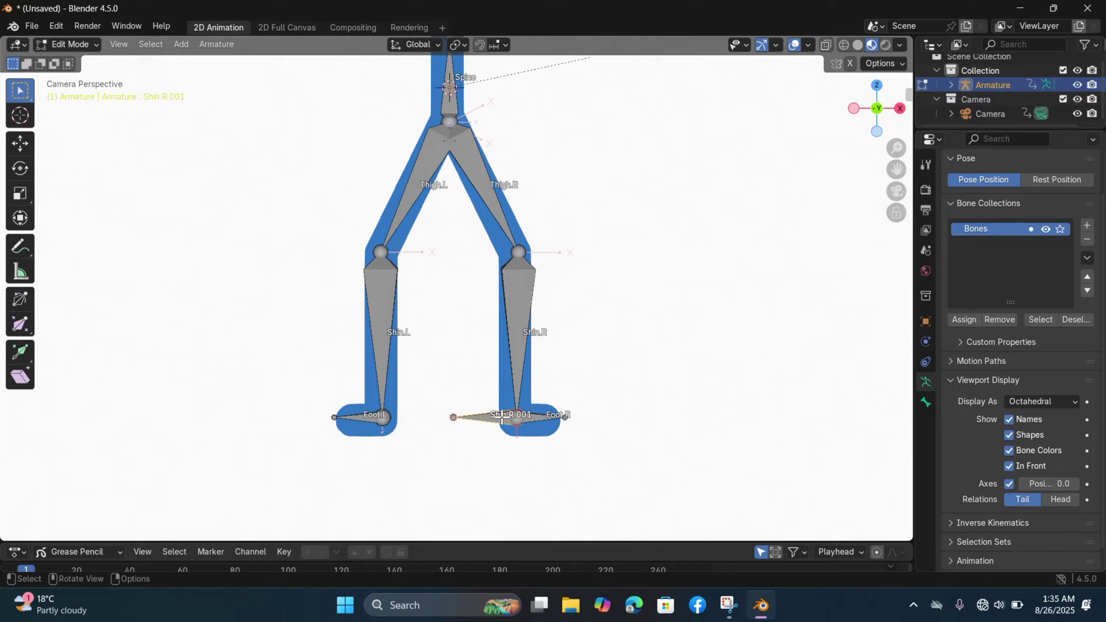
pyautogui.hotkey('alt', 'p')
# Rename the detached ankle bone as IK.R
pyautogui.click(502, 417)
pyautogui.press('F2')
pyautogui.write('I')
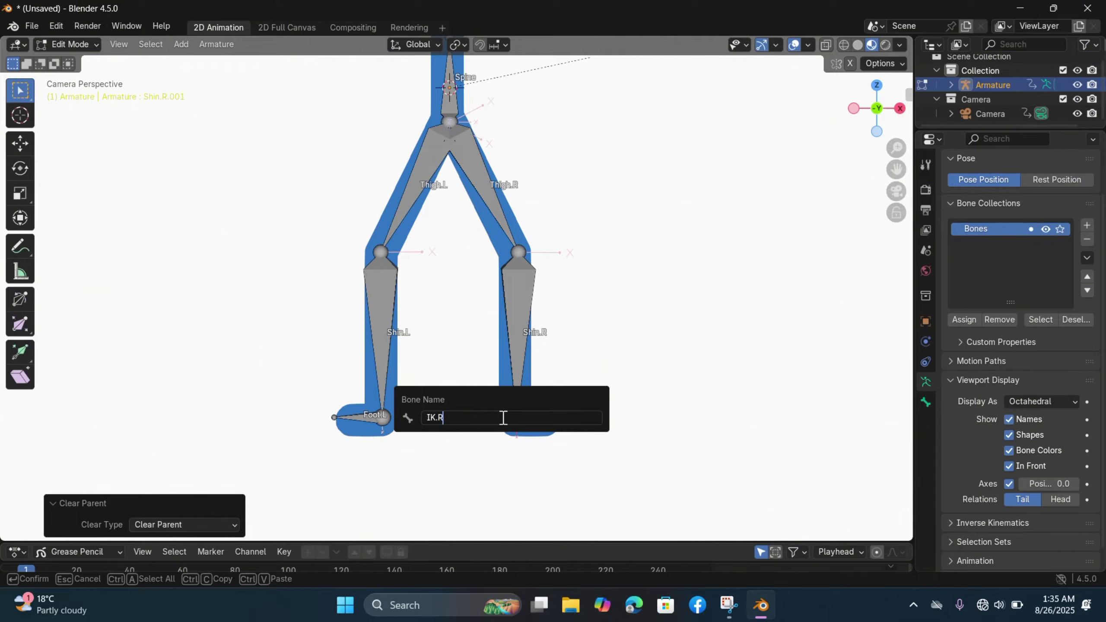
pyautogui.write('K.R')
pyautogui.press('Return')
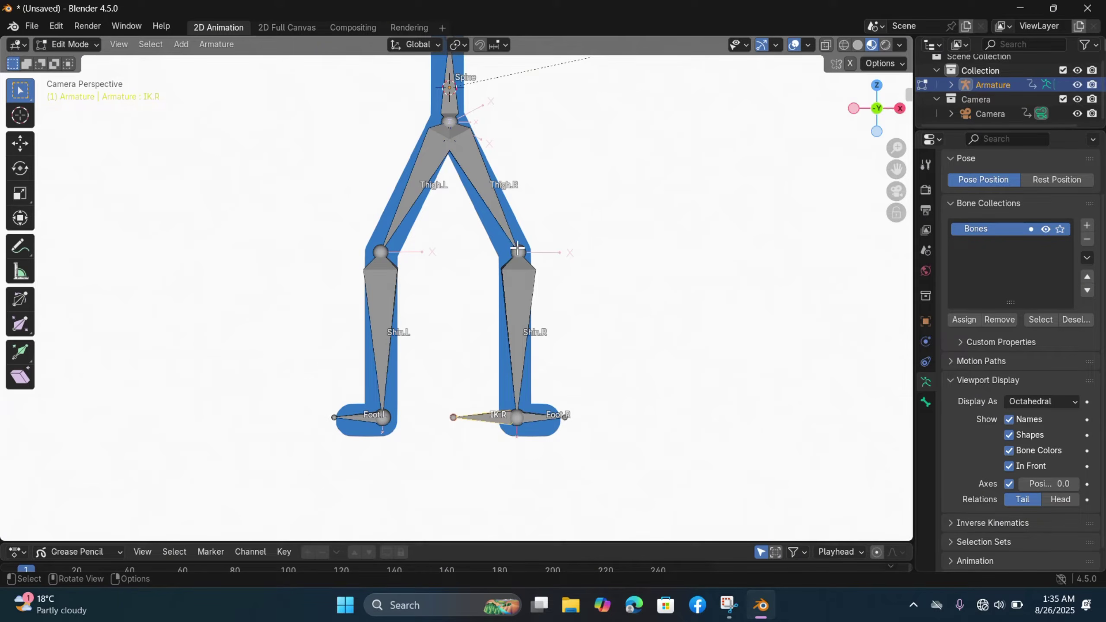
# Extrude a bone about 0.64 m along positive X from the Thigh.R knee joint and clear its parent
pyautogui.click(518, 252)
pyautogui.press('e')
pyautogui.press('x')
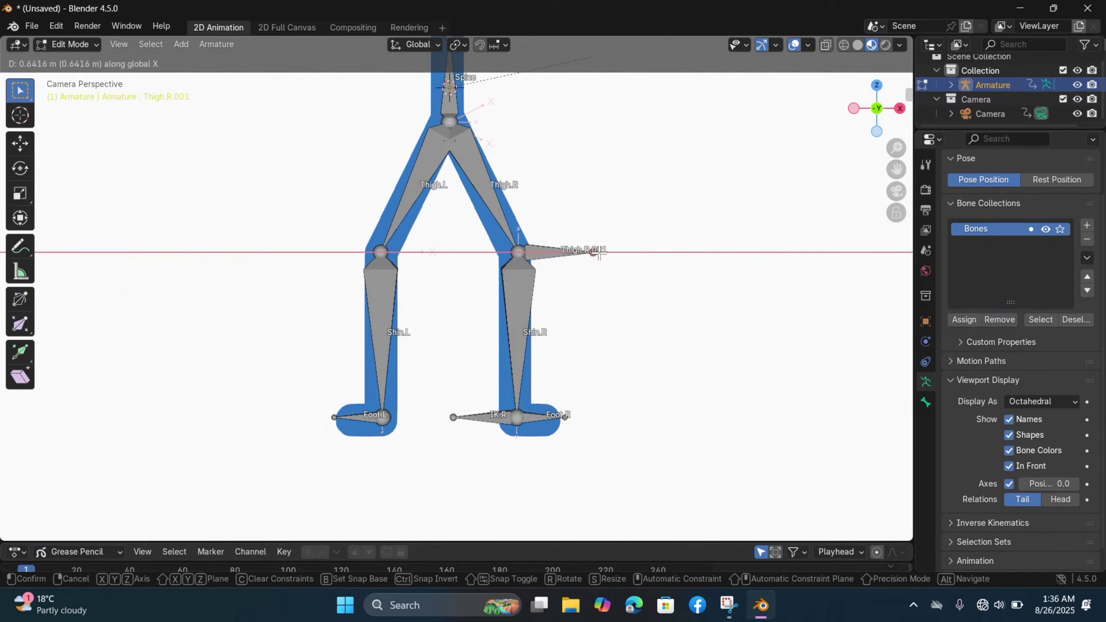
pyautogui.click(593, 252)
pyautogui.click(565, 252)
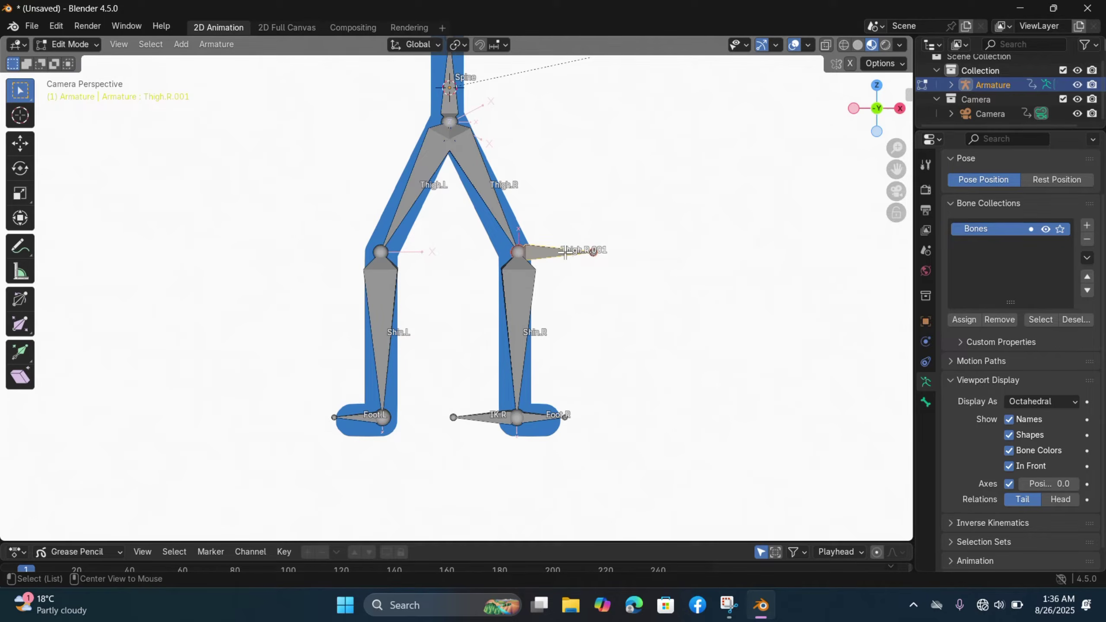
pyautogui.hotkey('alt', 'p')
pyautogui.click(565, 251)
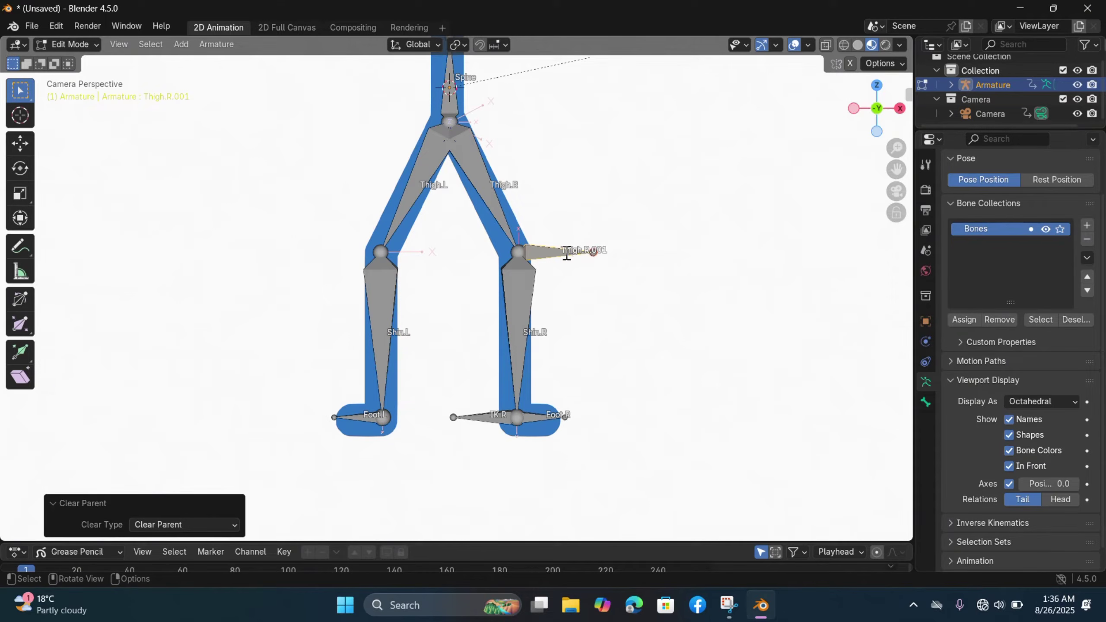
# Rename the detached knee bone as POLE.R
pyautogui.press('F2')
pyautogui.write('POLE.R')
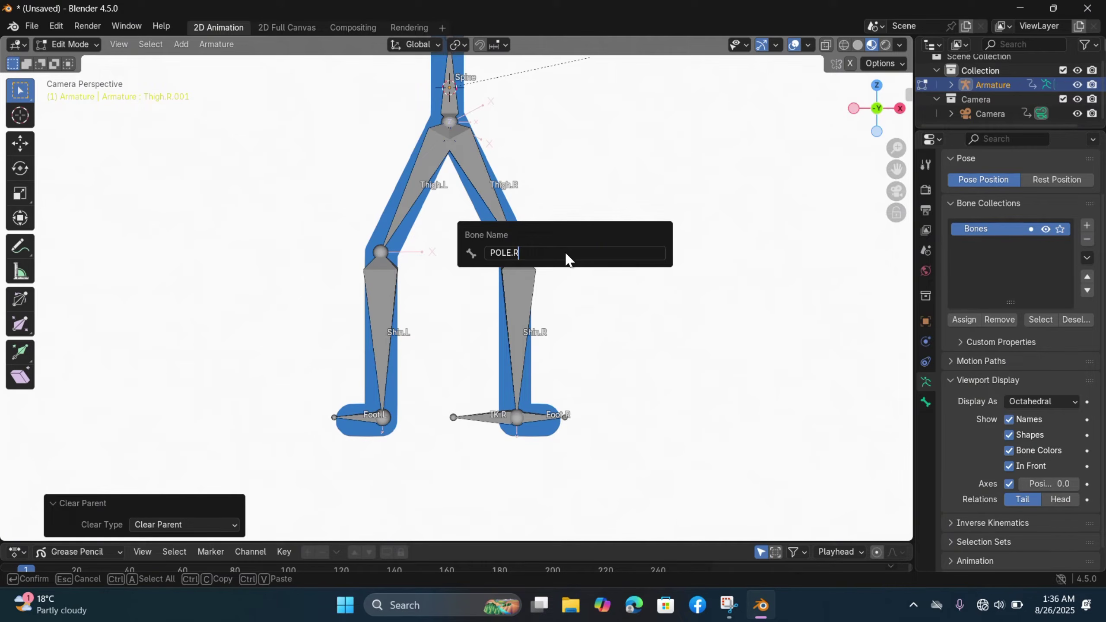
pyautogui.press('Return')
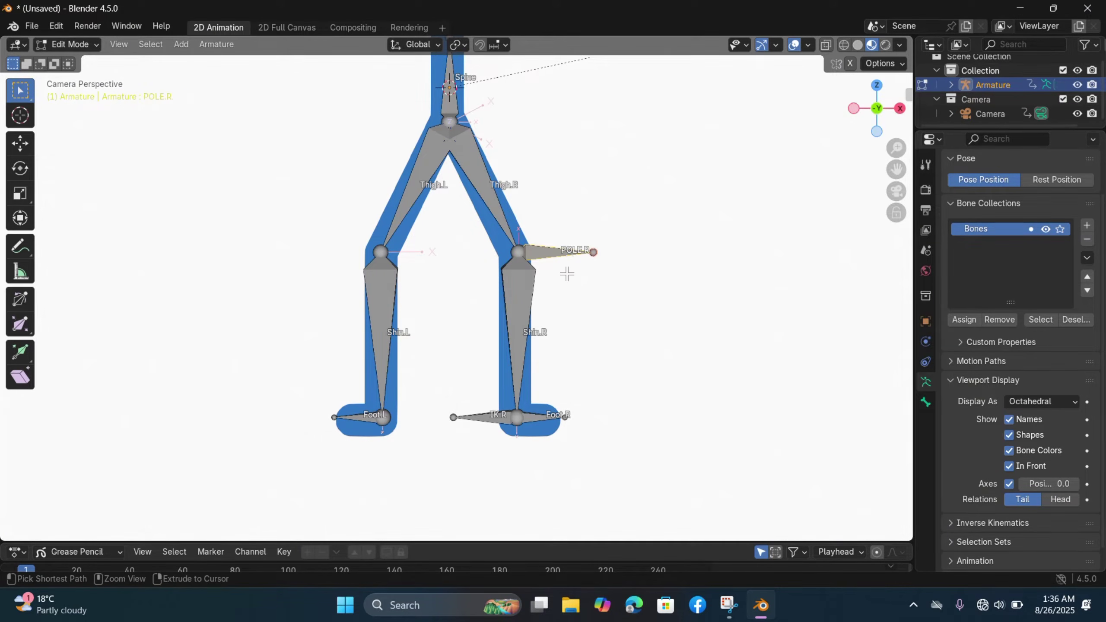
# In the armature's Pose Mode, add an Inverse Kinematics constraint to Shin.R with IK.R as its target
pyautogui.hotkey('ctrl', 'Tab')
pyautogui.click(571, 385)
pyautogui.scroll(2, 578, 392)
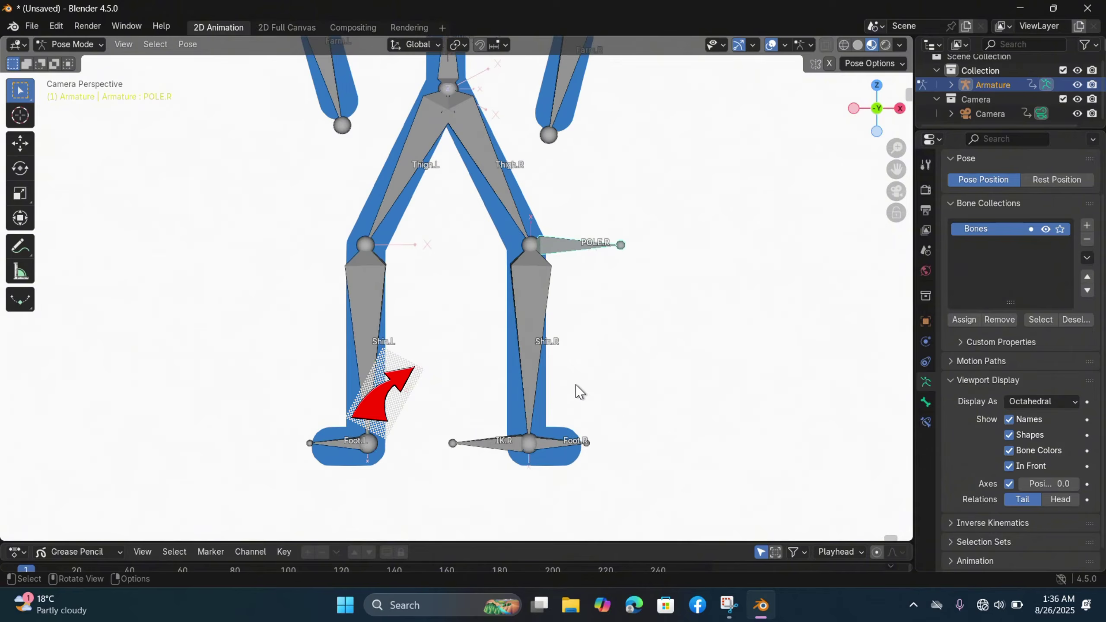
pyautogui.keyDown('shift'); pyautogui.moveTo(578, 391); pyautogui.dragTo(488, 370, button='middle'); pyautogui.keyUp('shift')
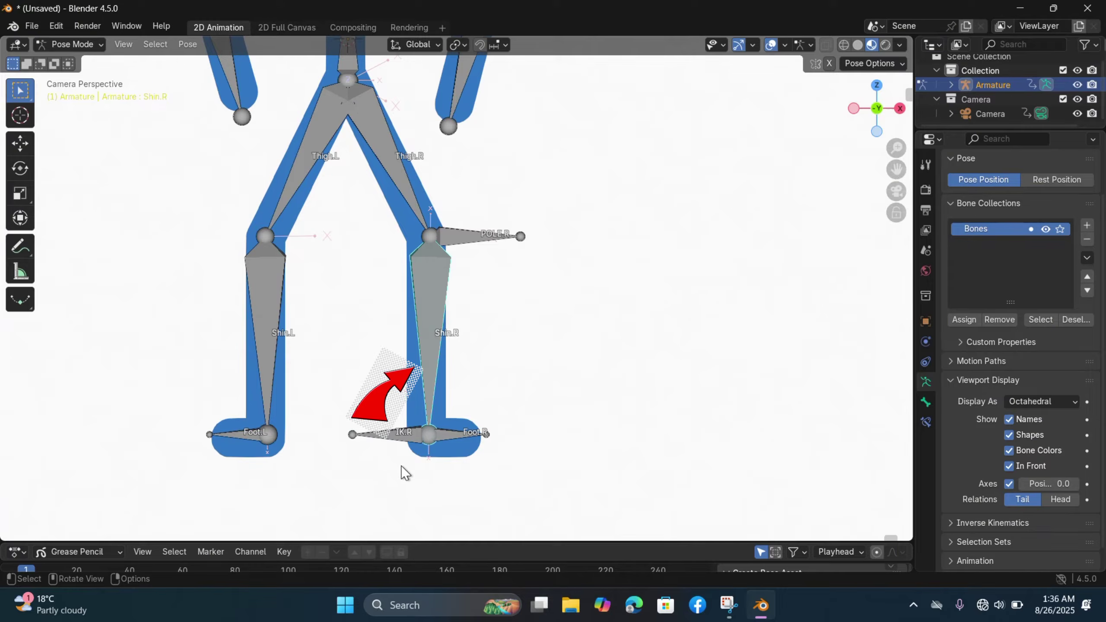
pyautogui.click(394, 489)
pyautogui.click(401, 437)
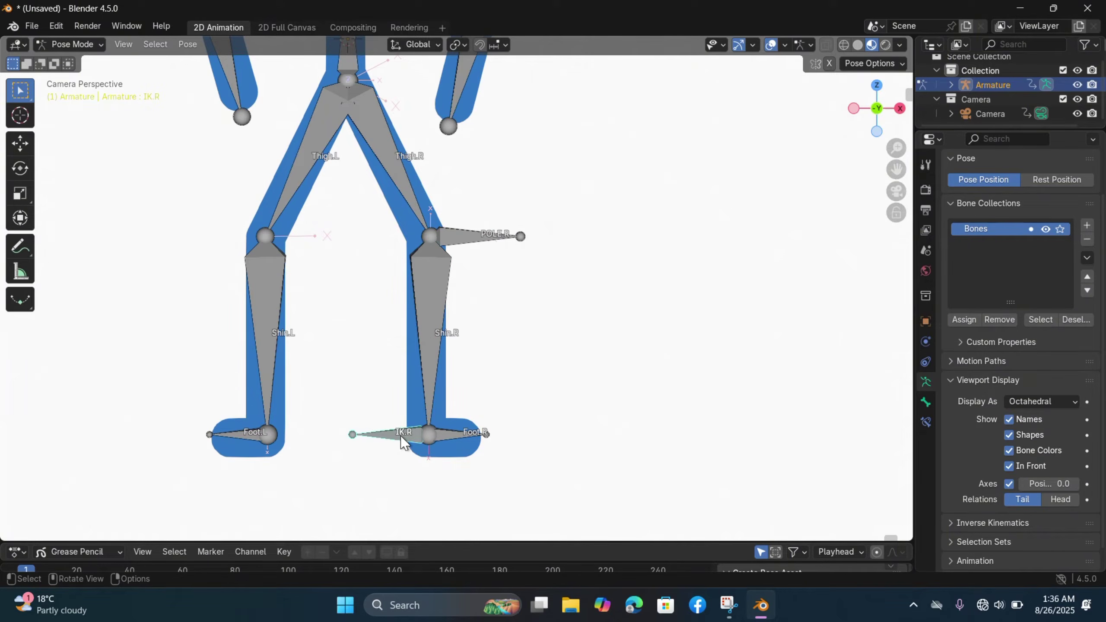
pyautogui.keyDown('shift'); pyautogui.click(438, 330); pyautogui.keyUp('shift')
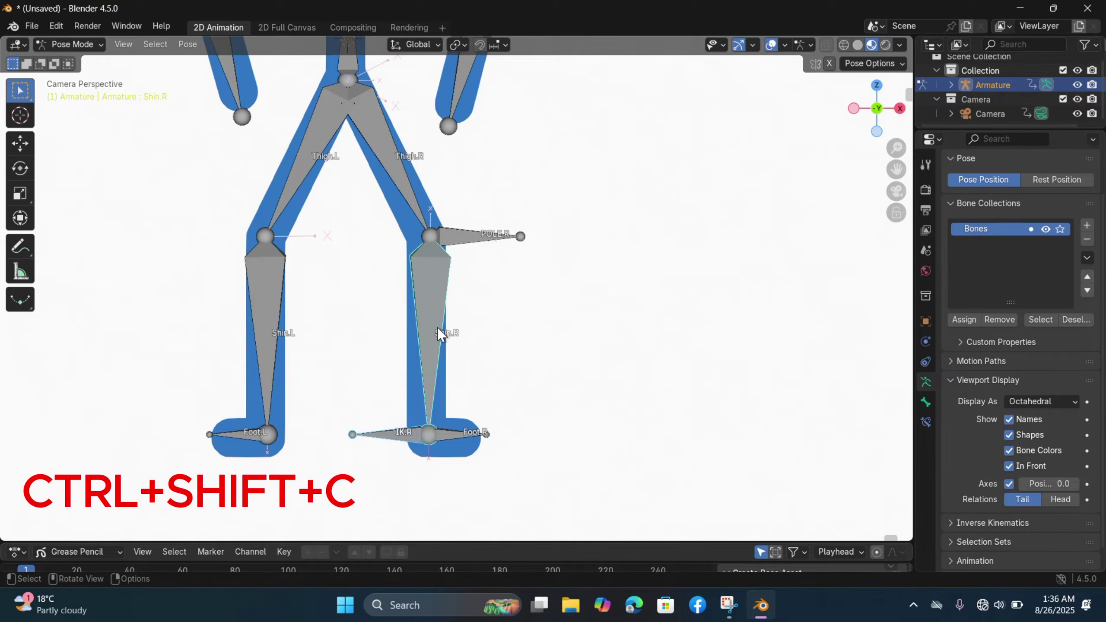
pyautogui.hotkey('ctrl', 'shift', 'c')
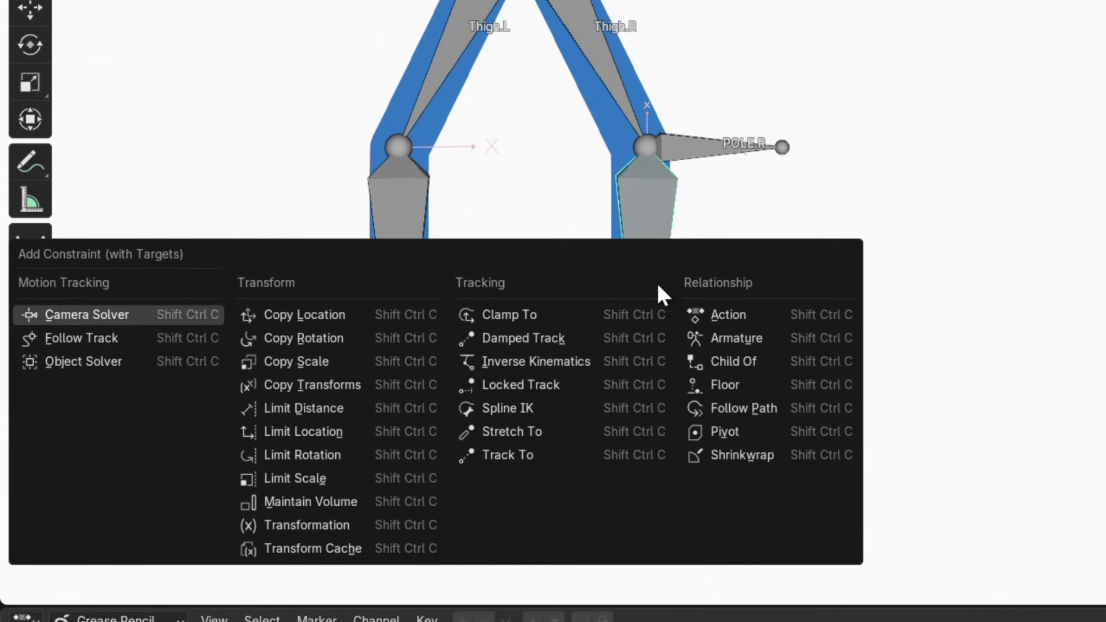
pyautogui.click(541, 358)
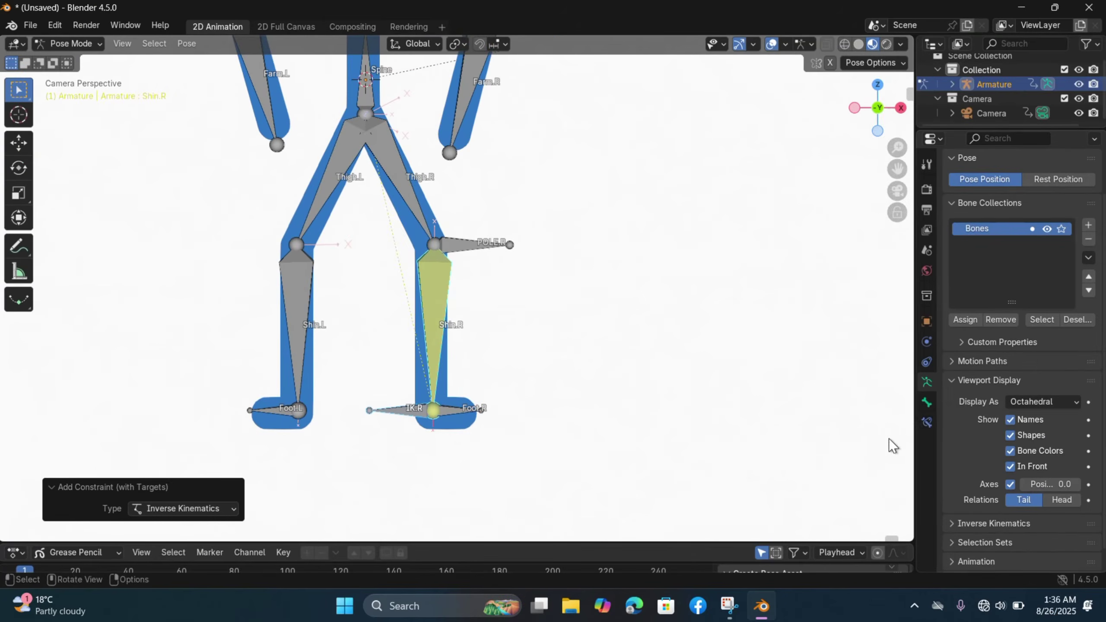
# Review the Shin.R IK constraint settings, and test the rig by moving IK.R, cancelling the move
pyautogui.click(927, 422)
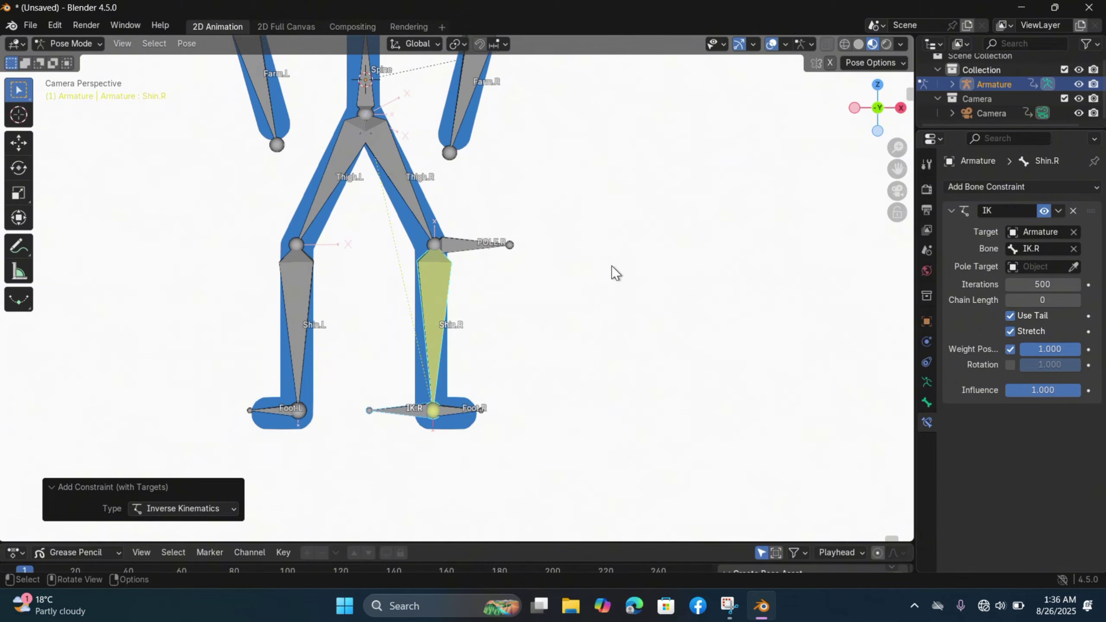
pyautogui.scroll(-3, 612, 266)
pyautogui.scroll(1, 604, 377)
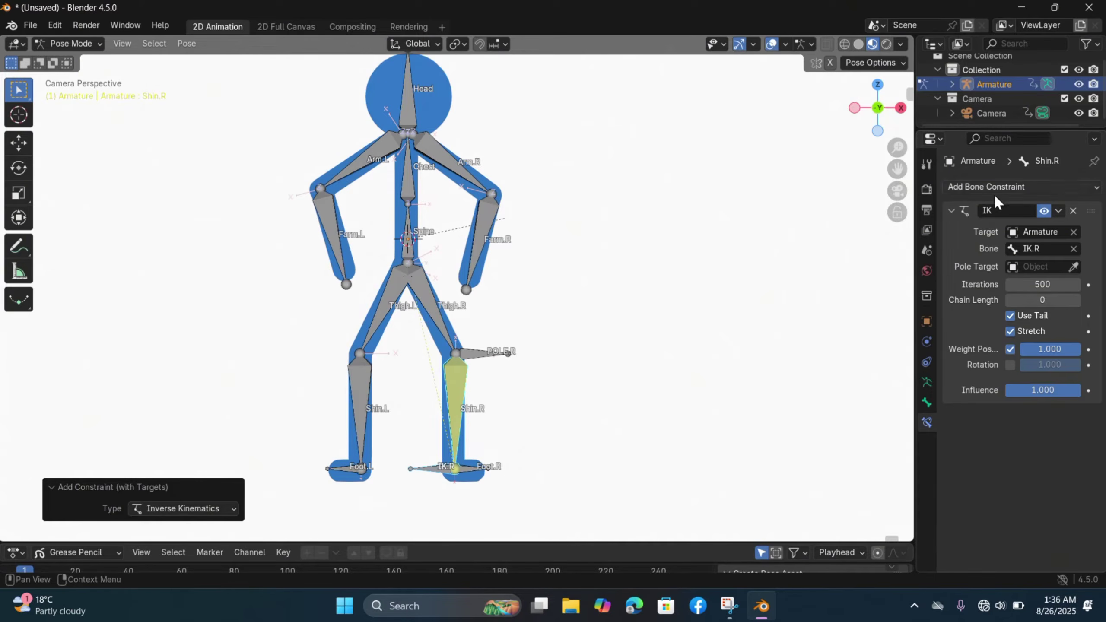
pyautogui.click(952, 211)
pyautogui.click(437, 470)
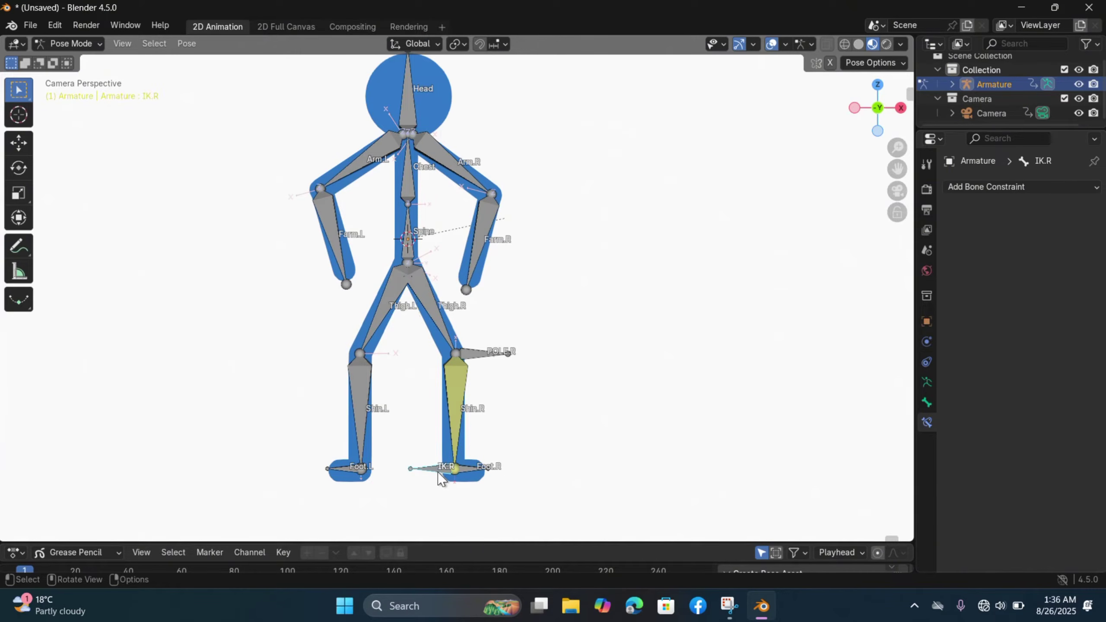
pyautogui.press('g')
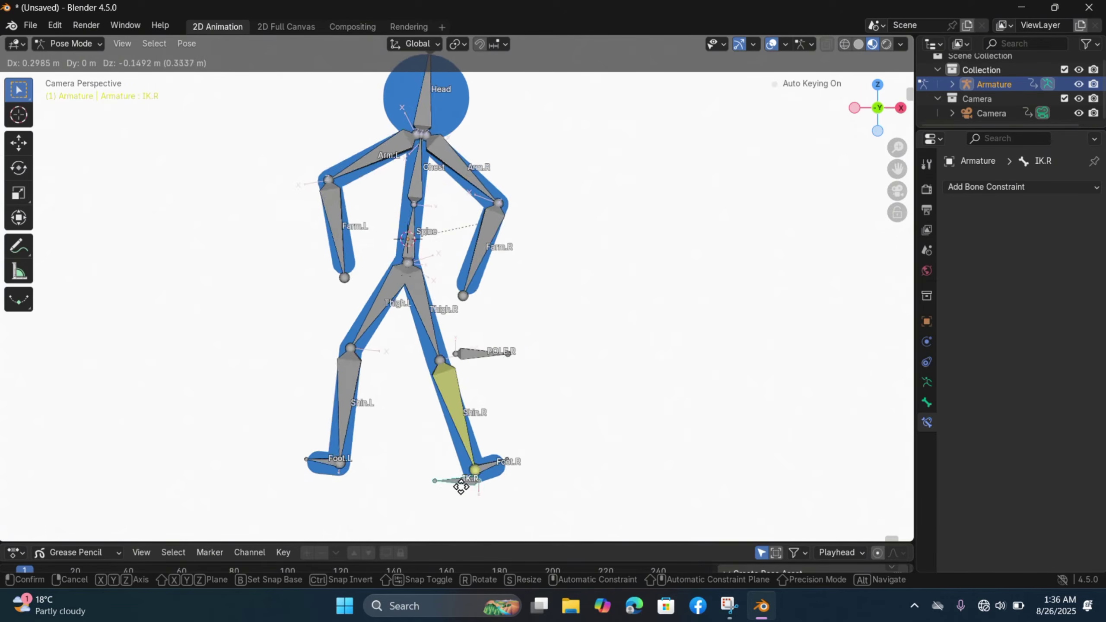
pyautogui.press('Escape')
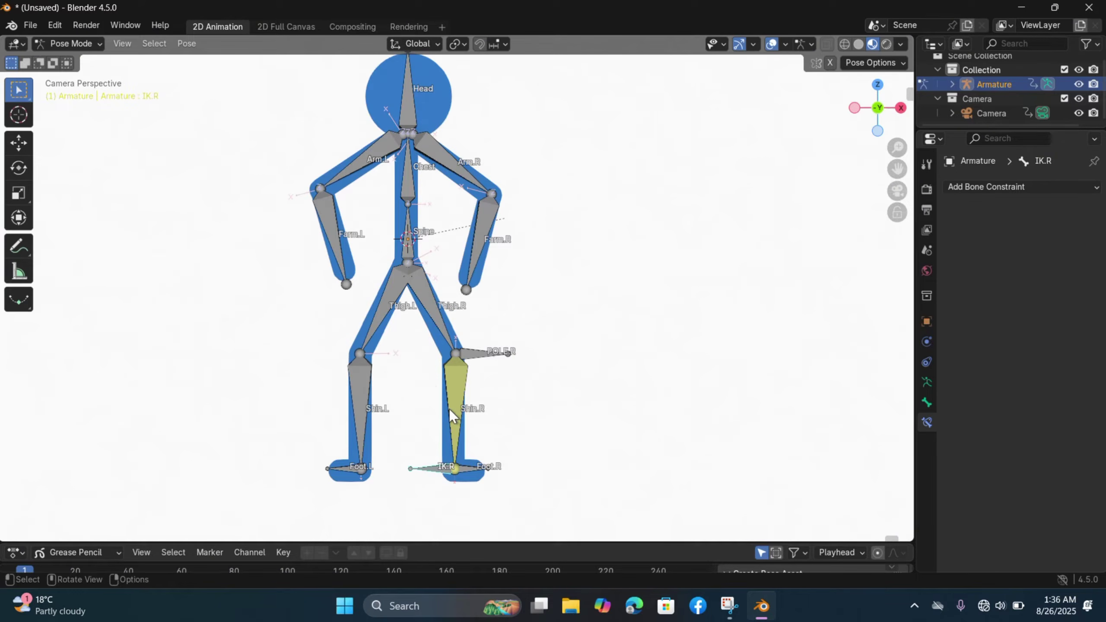
# Set the chain length of the Shin.R IK constraint to 2 and test it by moving IK.R
pyautogui.click(461, 409)
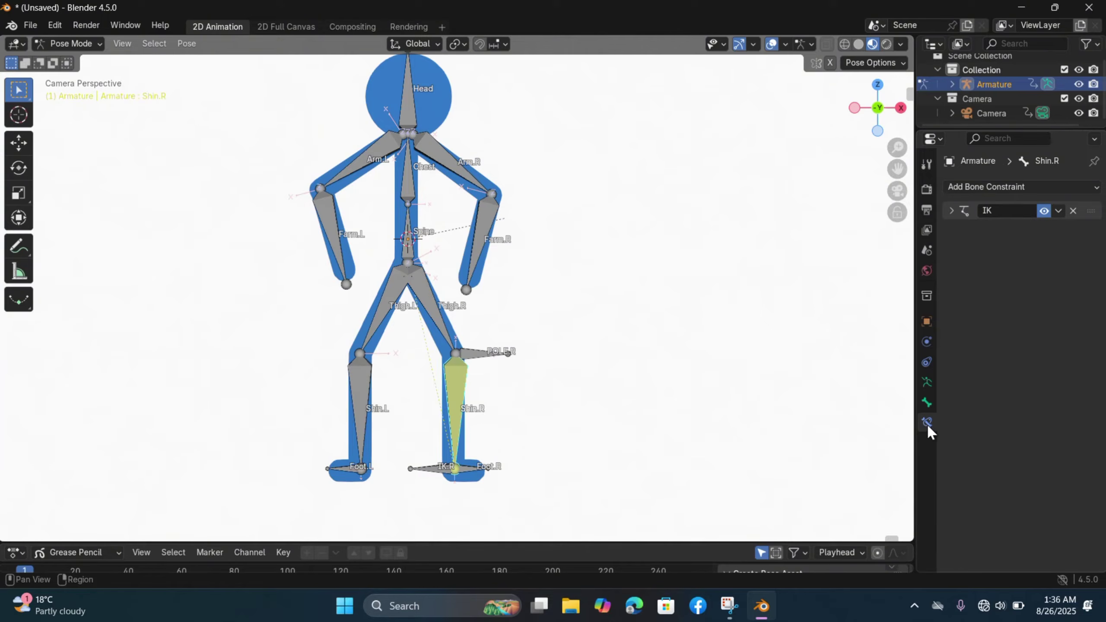
pyautogui.click(952, 210)
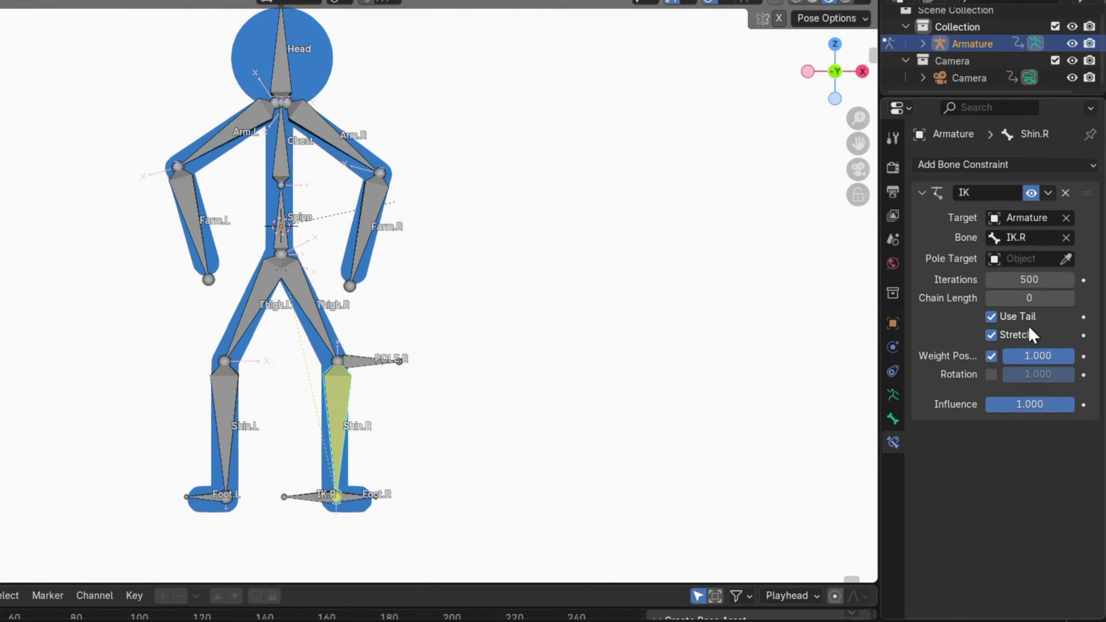
pyautogui.click(1070, 296)
pyautogui.click(314, 501)
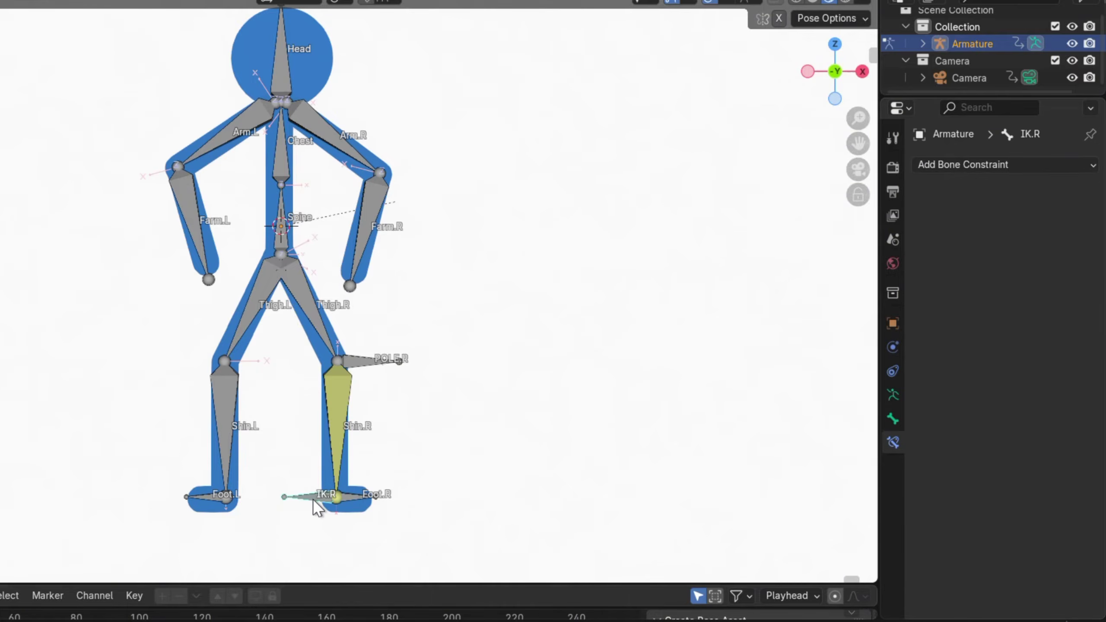
pyautogui.press('g')
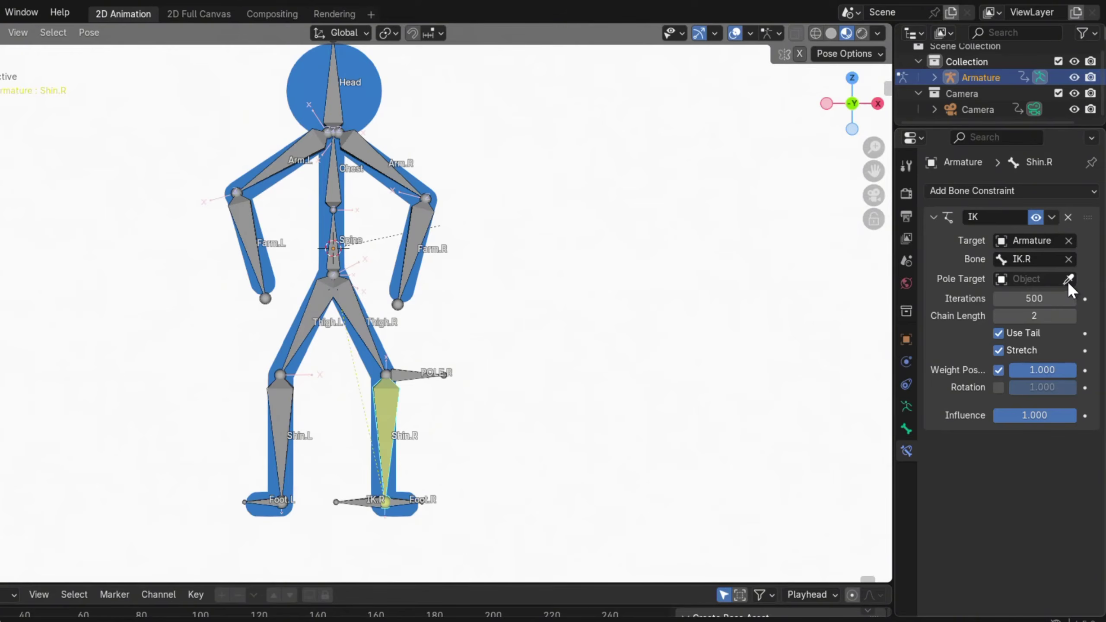
# Set the Shin.R IK constraint's pole target to the Armature with POLE.R as the pole bone
pyautogui.click(1046, 278)
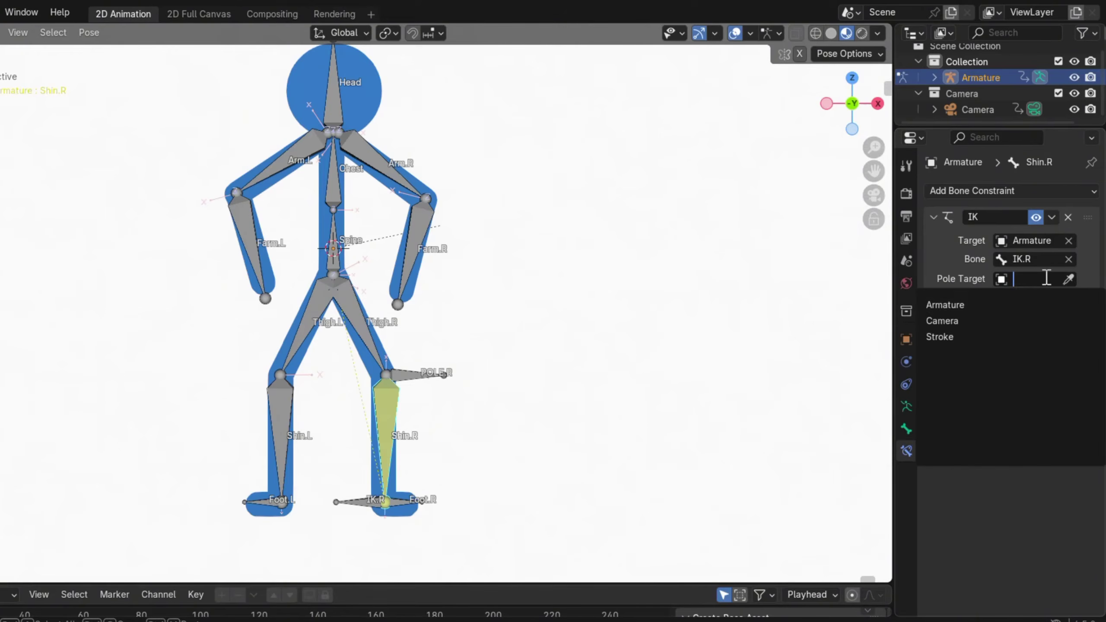
pyautogui.click(1013, 304)
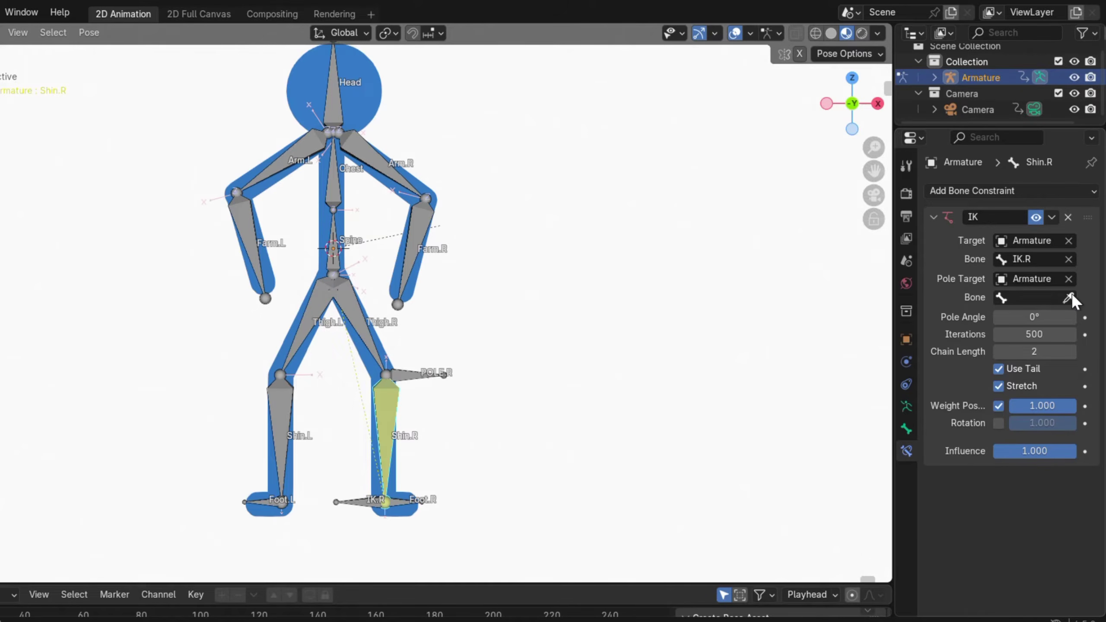
pyautogui.click(1070, 298)
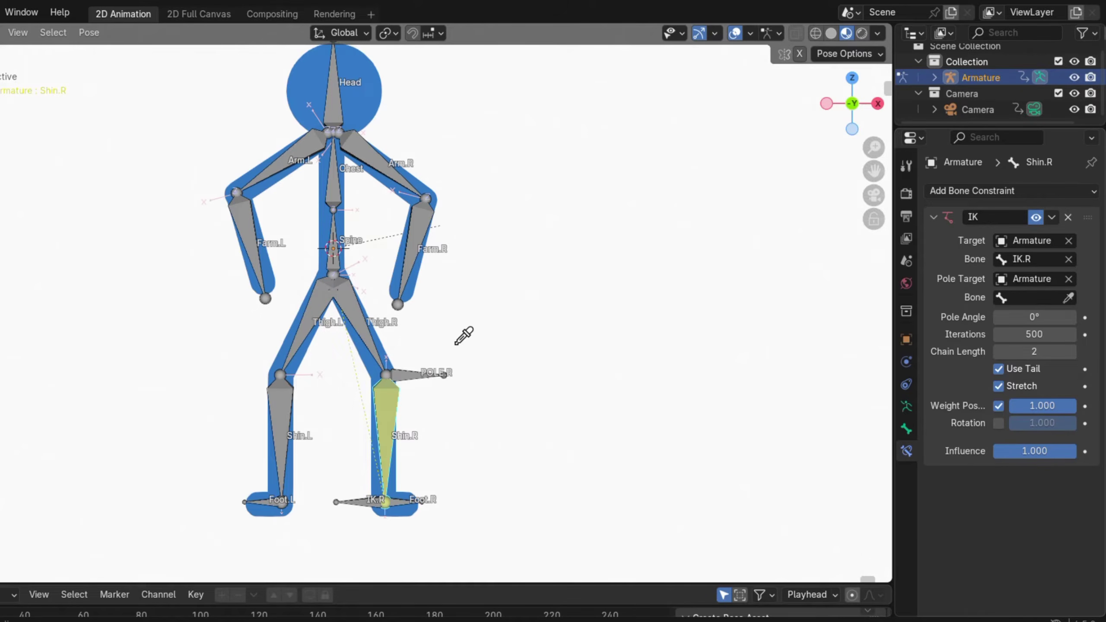
pyautogui.click(419, 375)
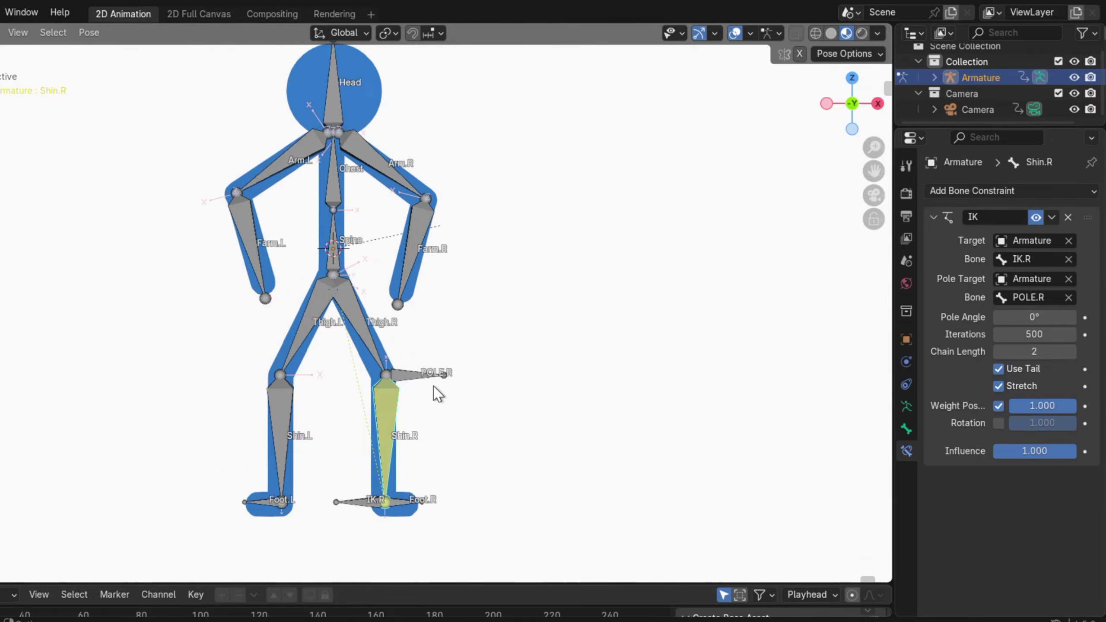
# Test the right leg's IK by moving POLE.R and the Spine bone, cancelling each move
pyautogui.click(424, 377)
pyautogui.press('g')
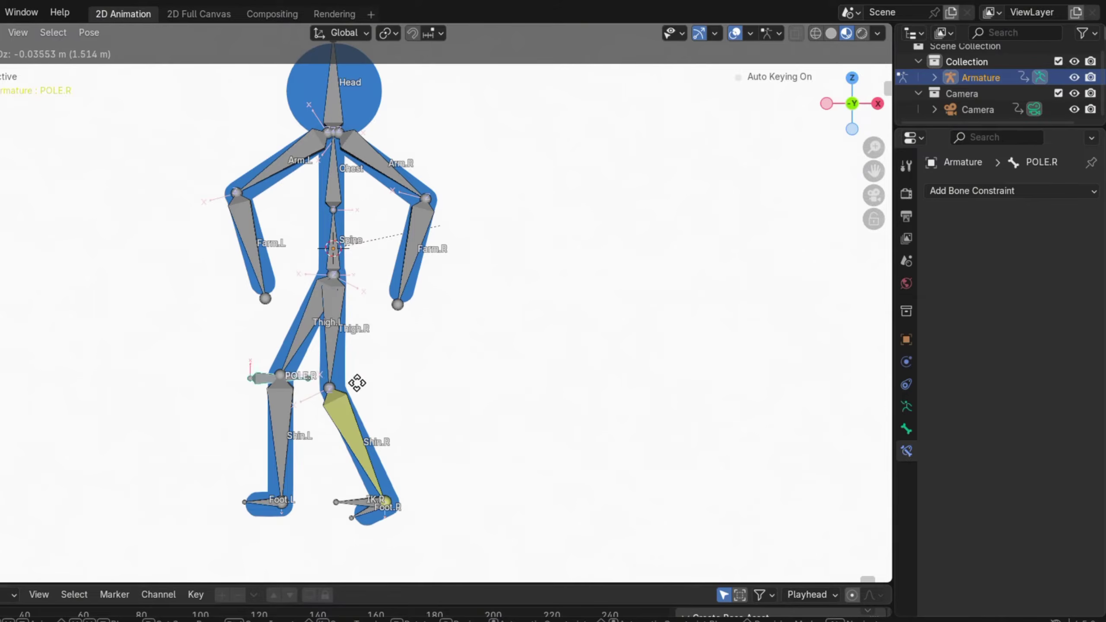
pyautogui.press('Escape')
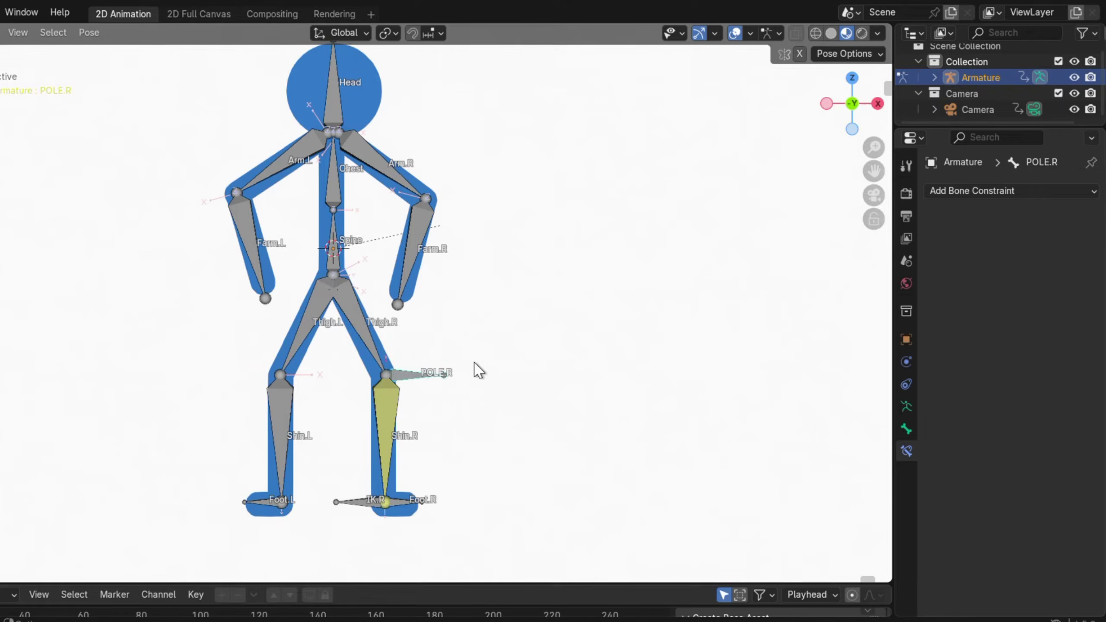
pyautogui.click(338, 271)
pyautogui.press('g')
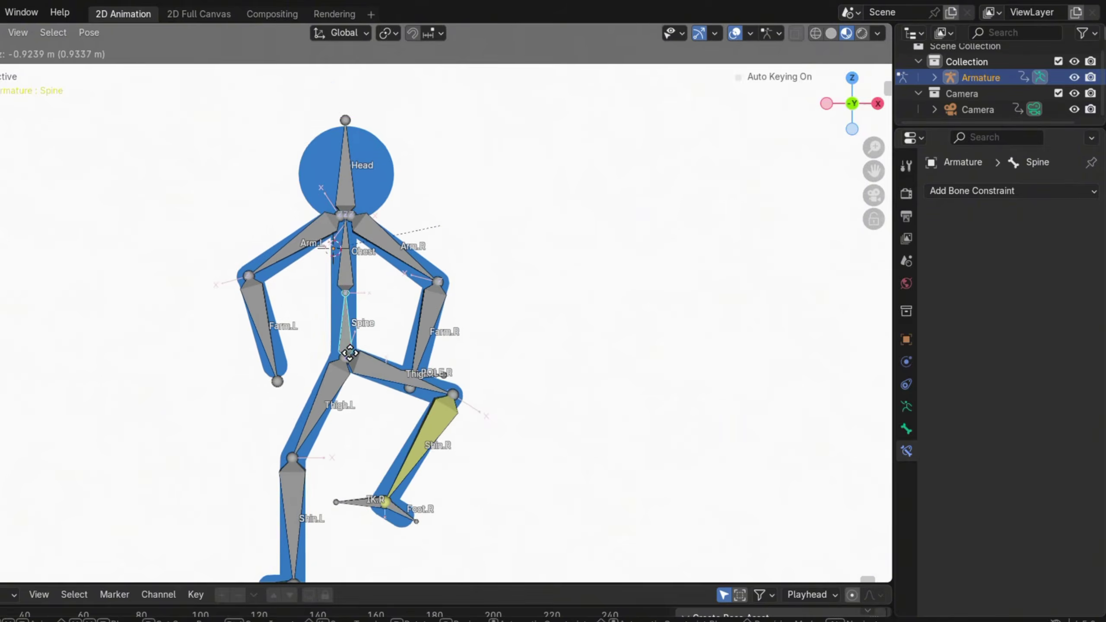
pyautogui.press('Escape')
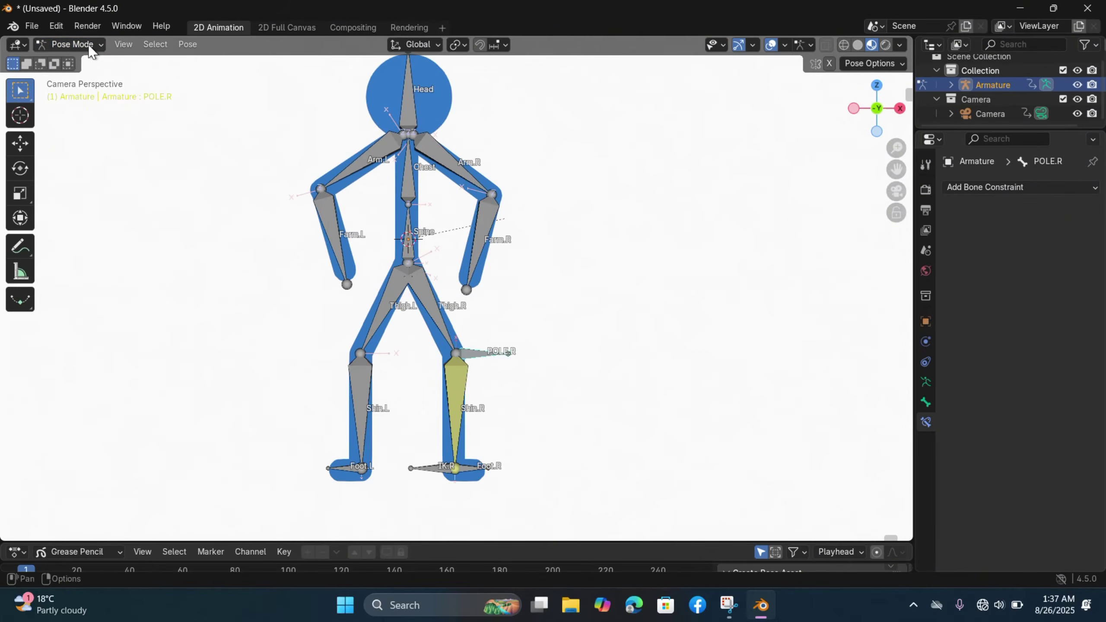
# In the armature's Edit Mode, delete the left leg bones Thigh.L, Shin.L and Foot.L
pyautogui.click(69, 44)
pyautogui.click(74, 79)
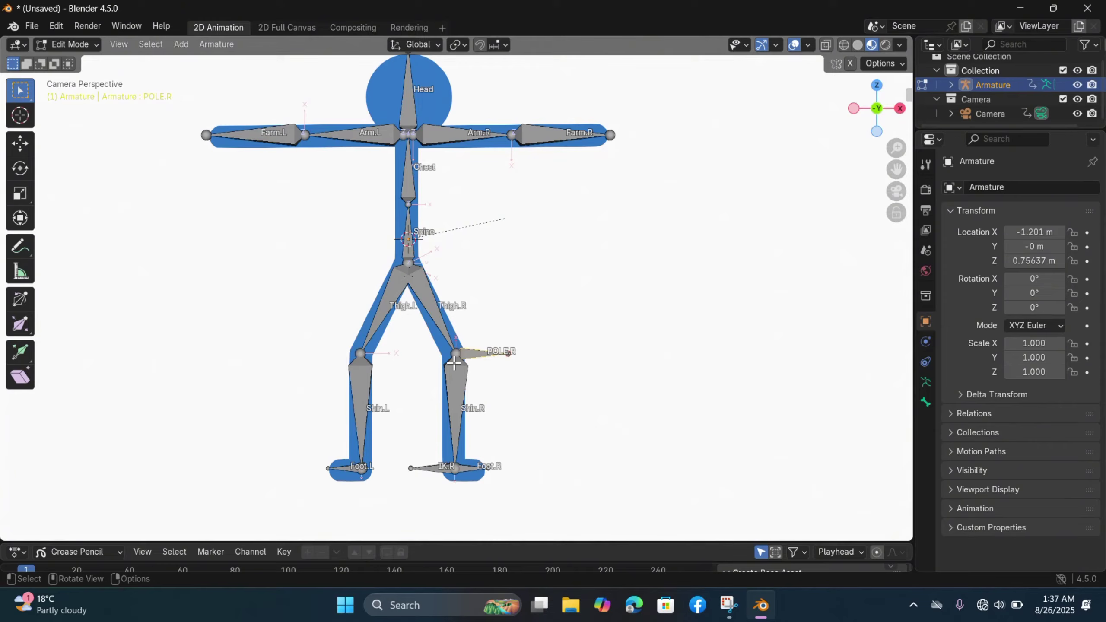
pyautogui.click(424, 307)
pyautogui.keyDown('shift'); pyautogui.click(451, 380); pyautogui.keyUp('shift')
pyautogui.keyDown('shift'); pyautogui.click(484, 354); pyautogui.keyUp('shift')
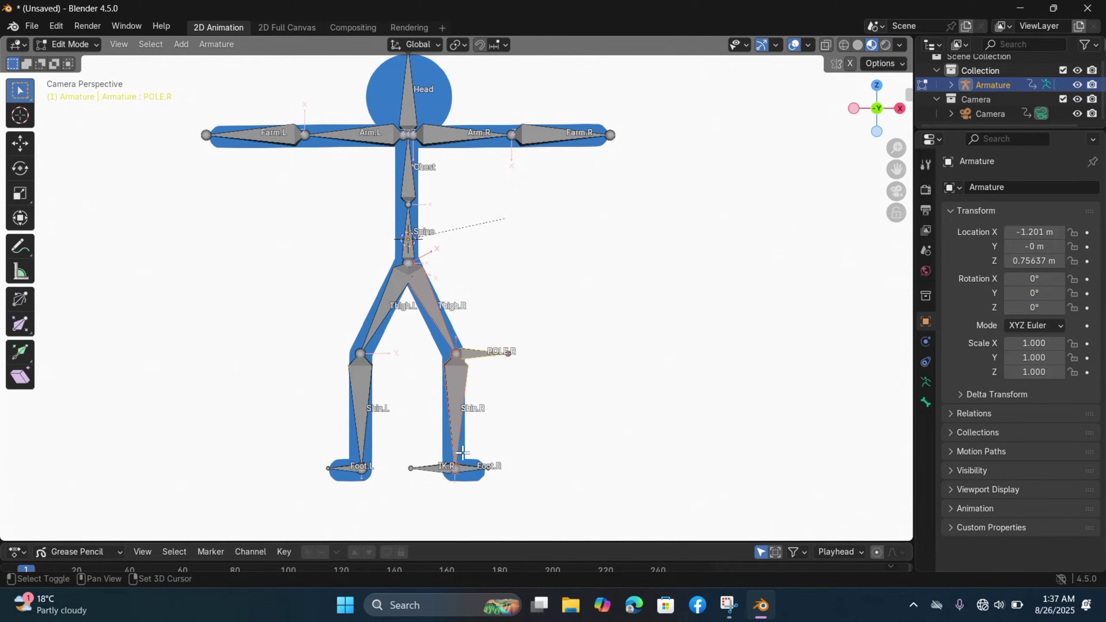
pyautogui.click(378, 320)
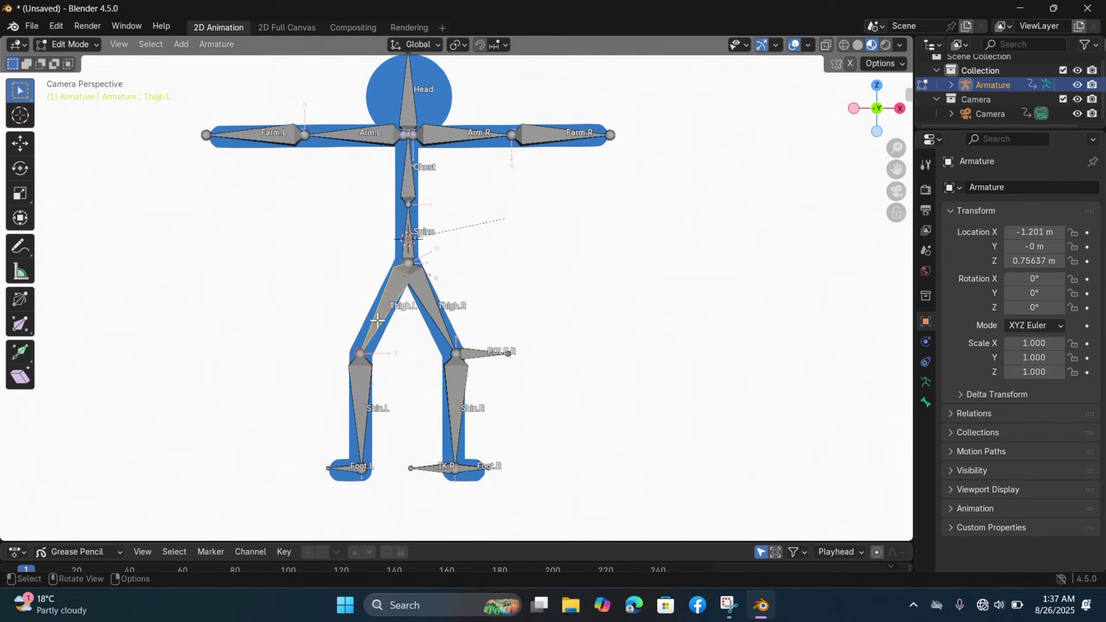
pyautogui.keyDown('shift'); pyautogui.click(357, 381); pyautogui.keyUp('shift')
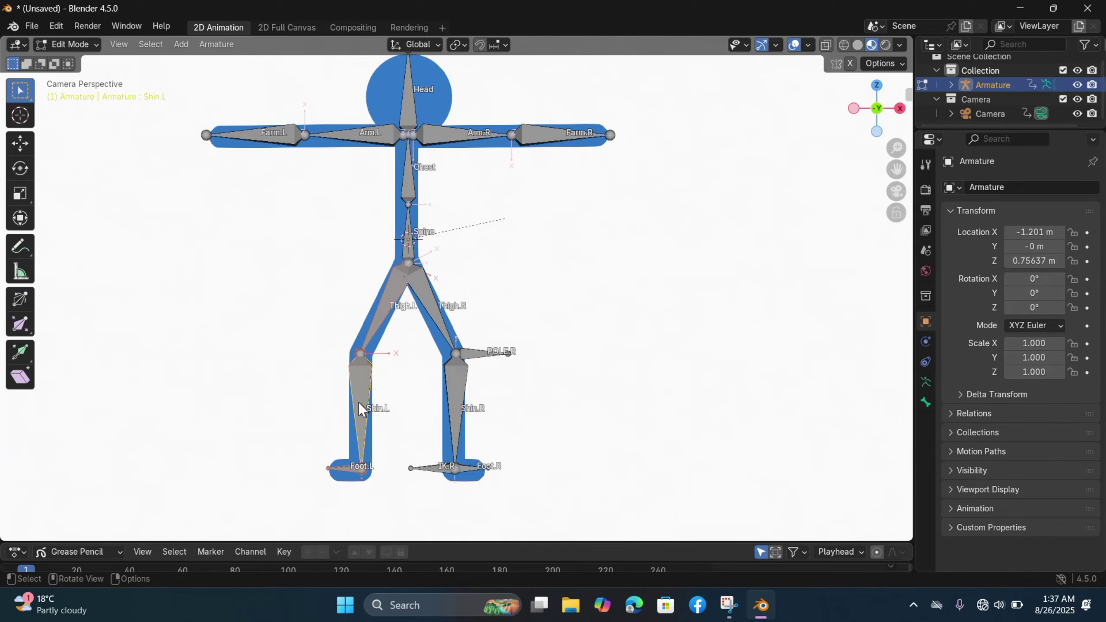
pyautogui.press('Delete')
# Symmetrize the right leg bones Thigh.R, Shin.R, Foot.R, IK.R and POLE.R to the left side
pyautogui.click(436, 309)
pyautogui.keyDown('shift'); pyautogui.click(475, 379); pyautogui.keyUp('shift')
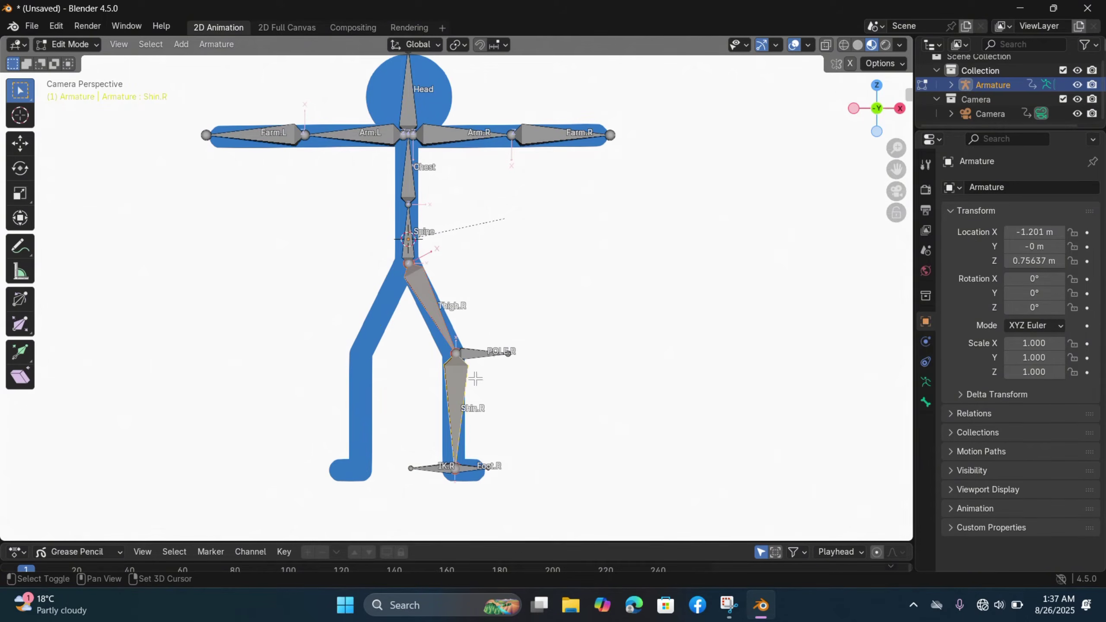
pyautogui.keyDown('shift'); pyautogui.click(471, 468); pyautogui.keyUp('shift')
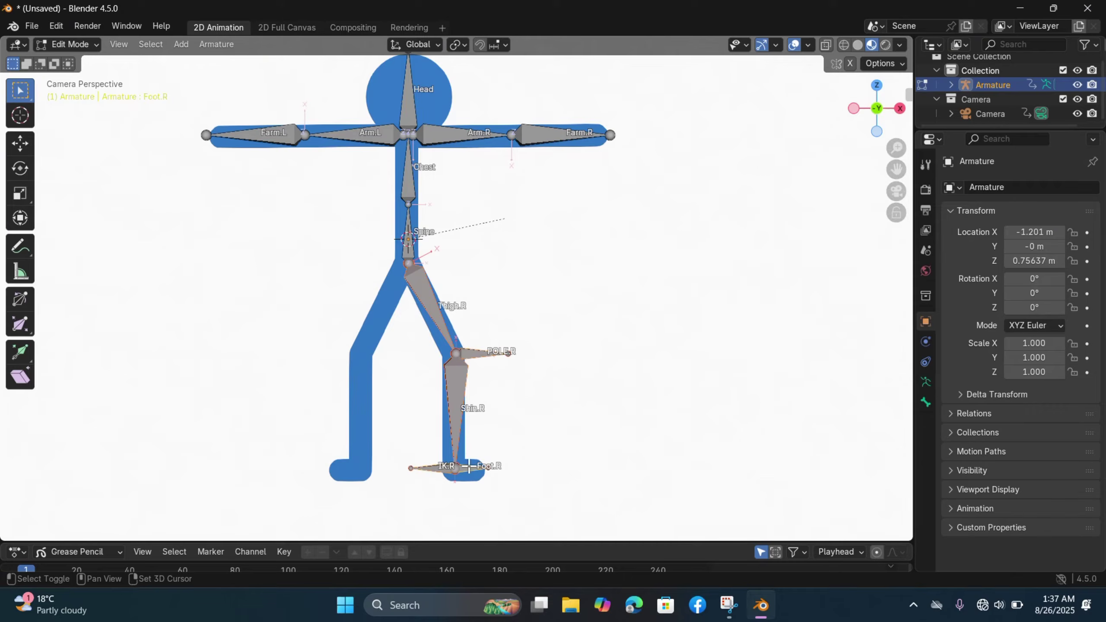
pyautogui.rightClick(447, 322)
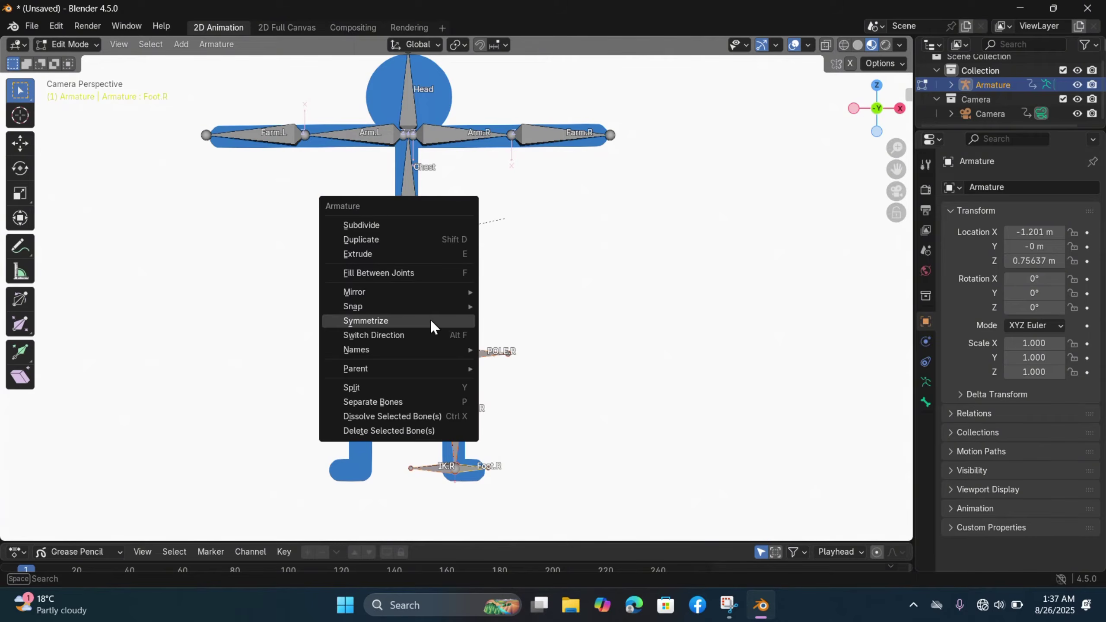
pyautogui.click(431, 321)
# In Pose Mode, test the legs by lowering the Spine bone and rotating Foot.R, cancelling the rotation
pyautogui.click(69, 44)
pyautogui.click(87, 91)
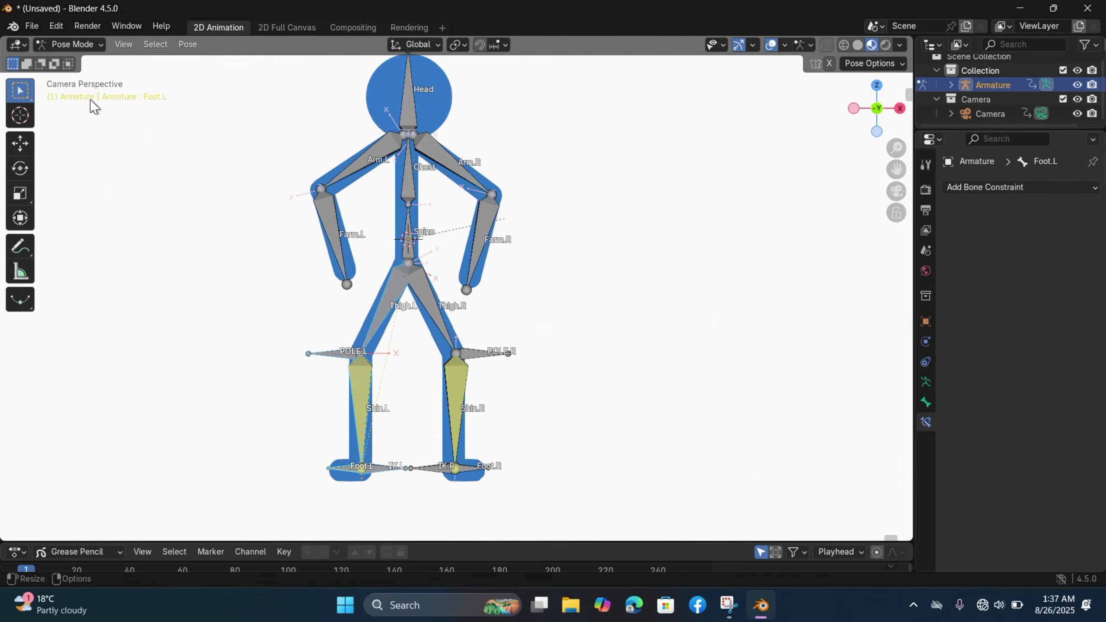
pyautogui.click(413, 250)
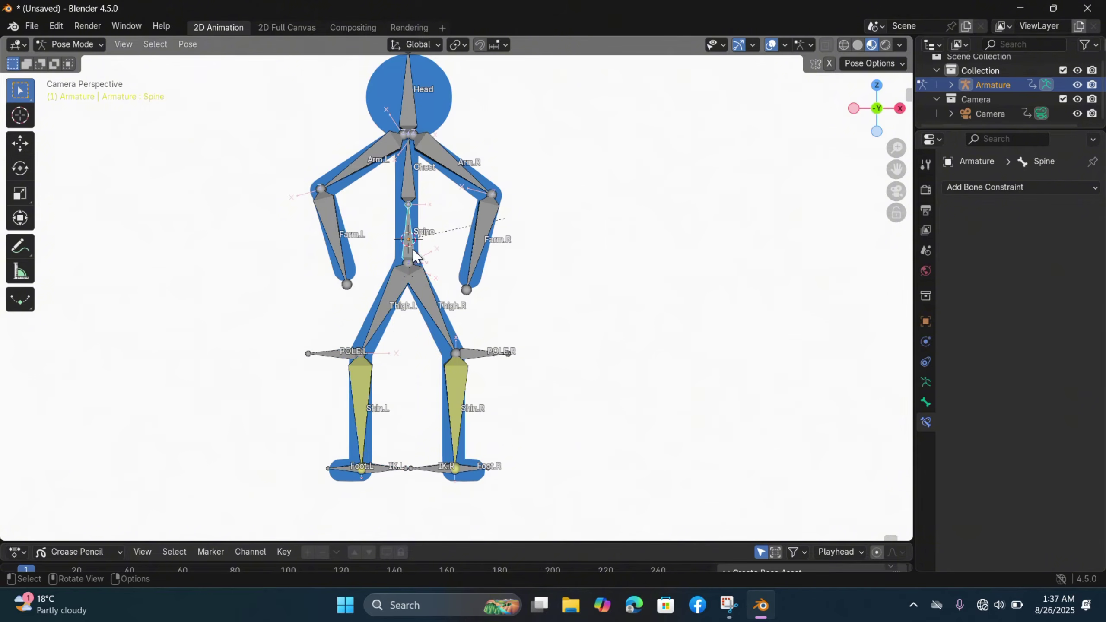
pyautogui.press('g')
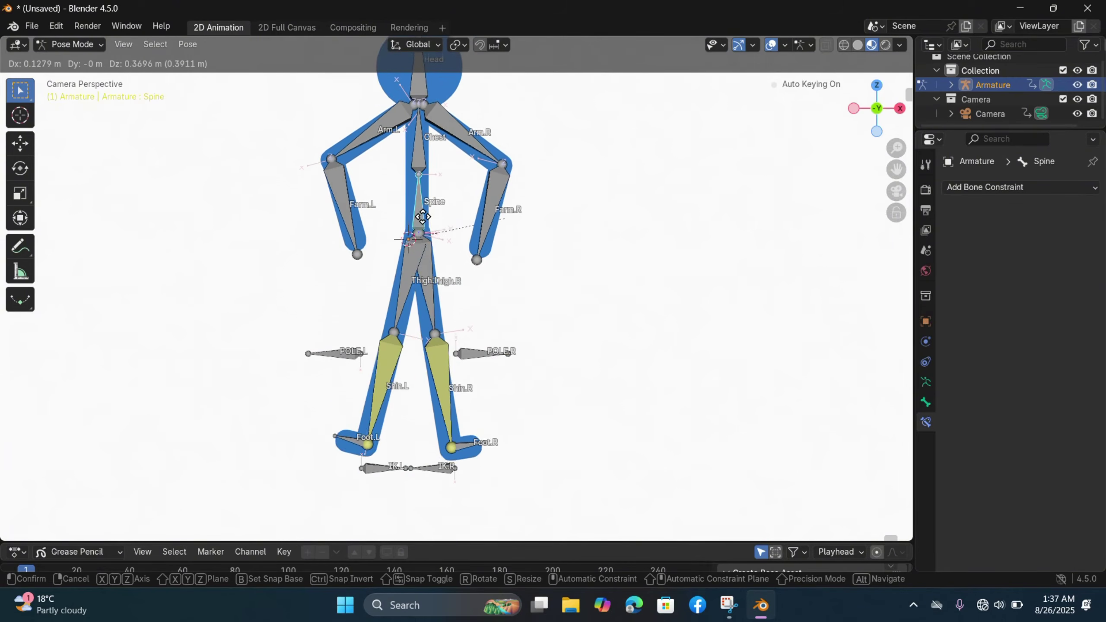
pyautogui.click(420, 302)
pyautogui.scroll(3, 562, 423)
pyautogui.click(562, 423)
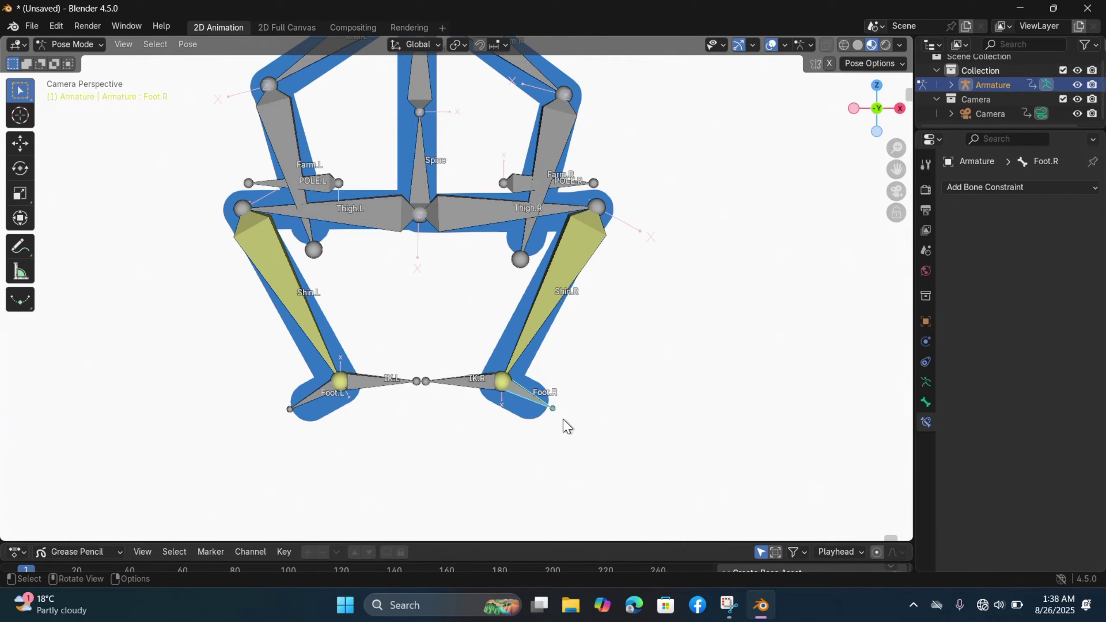
pyautogui.press('r')
pyautogui.rightClick(574, 396)
pyautogui.scroll(-4, 612, 347)
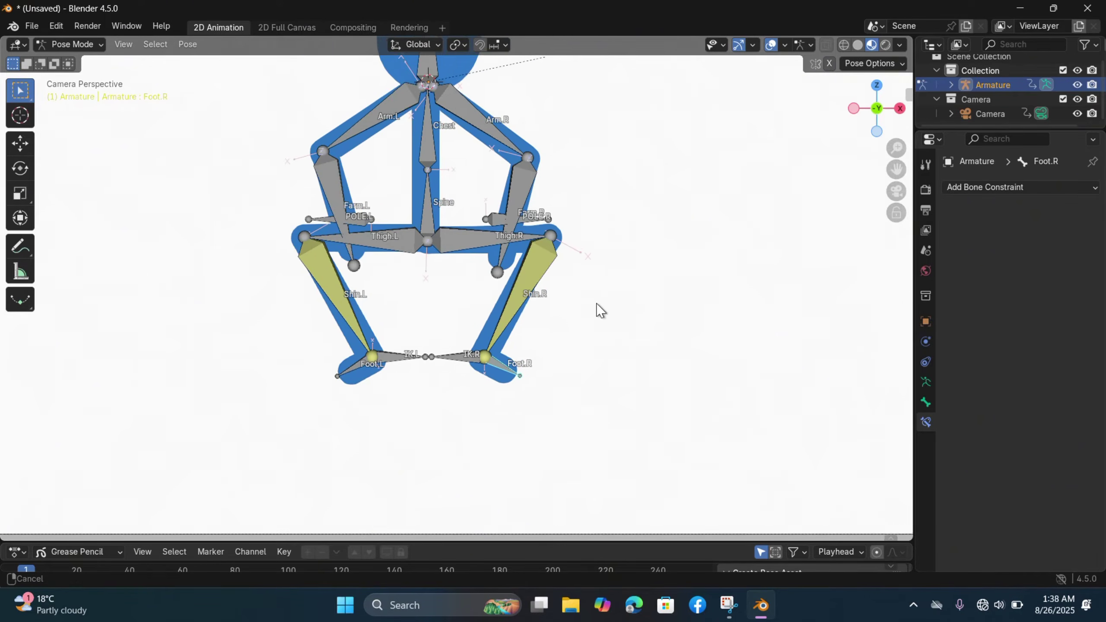
# In the armature's Edit Mode, clear the parent of the Foot.R bone
pyautogui.click(89, 45)
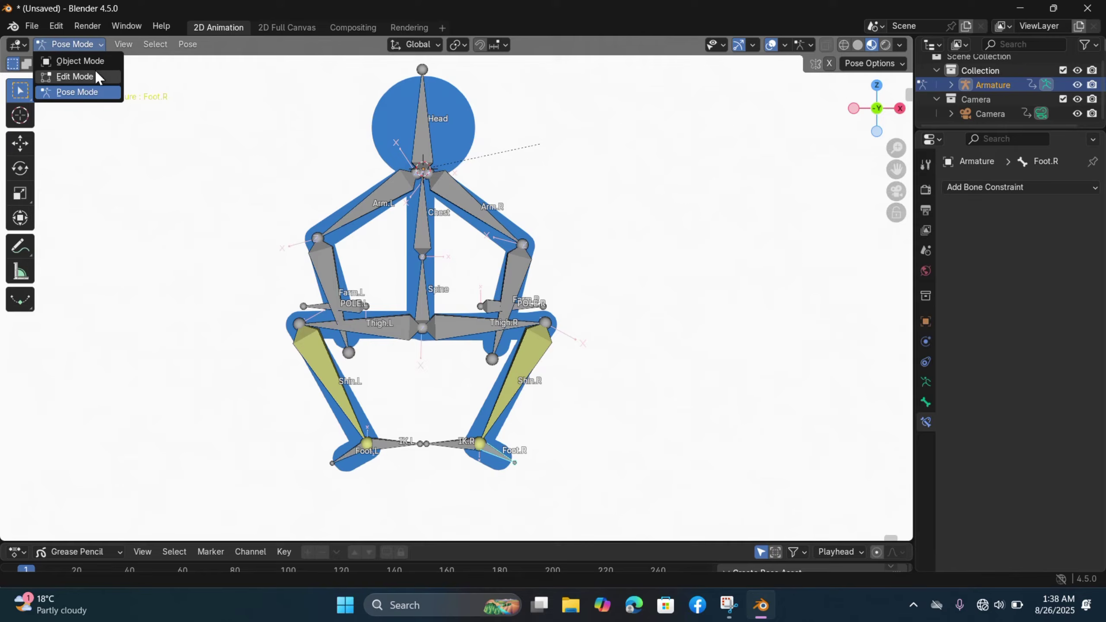
pyautogui.click(75, 77)
pyautogui.scroll(5, 544, 394)
pyautogui.scroll(2, 499, 290)
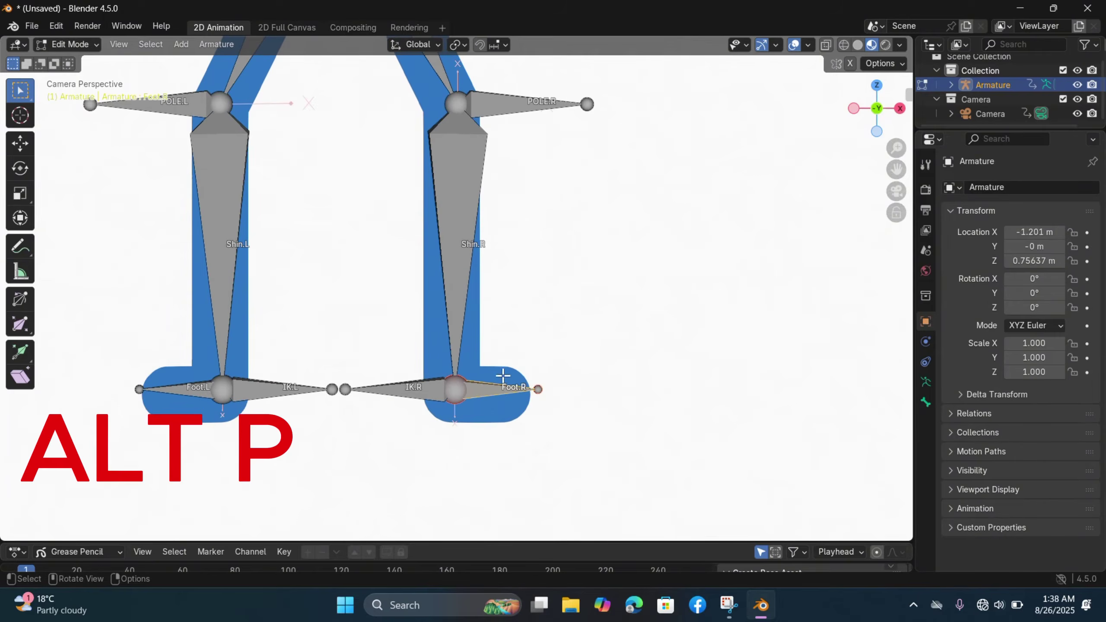
pyautogui.keyDown('shift'); pyautogui.moveTo(590, 336); pyautogui.dragTo(591, 383, button='middle'); pyautogui.keyUp('shift')
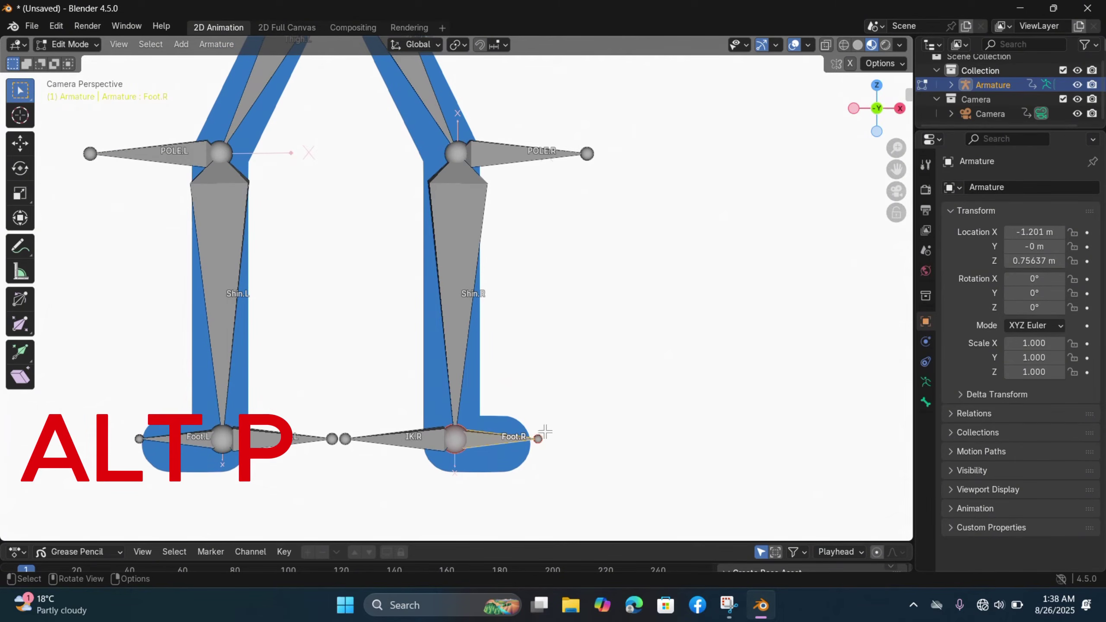
pyautogui.hotkey('alt', 'p')
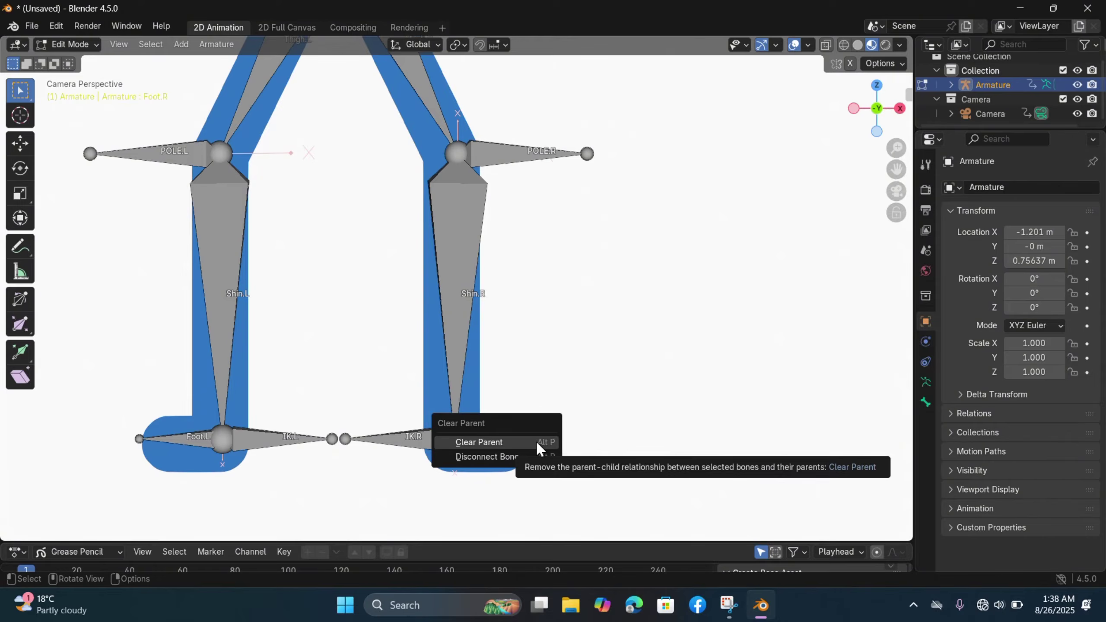
pyautogui.click(538, 442)
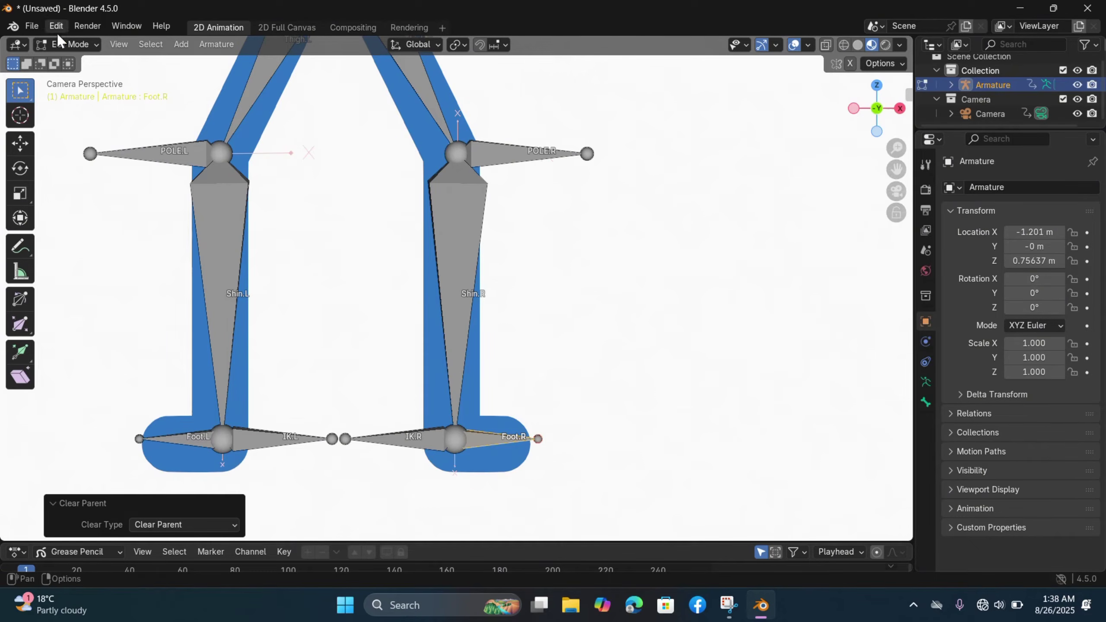
# Return to Pose Mode and test the unparented Foot.R by moving the Spine bone around
pyautogui.click(69, 44)
pyautogui.click(81, 91)
pyautogui.scroll(-6, 492, 292)
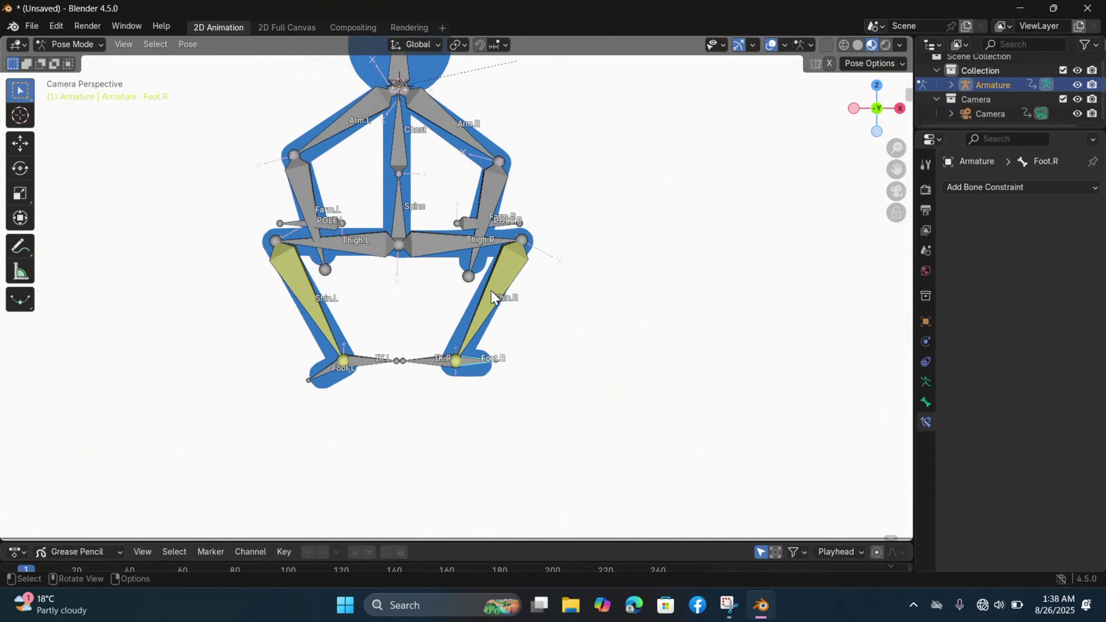
pyautogui.scroll(3, 512, 392)
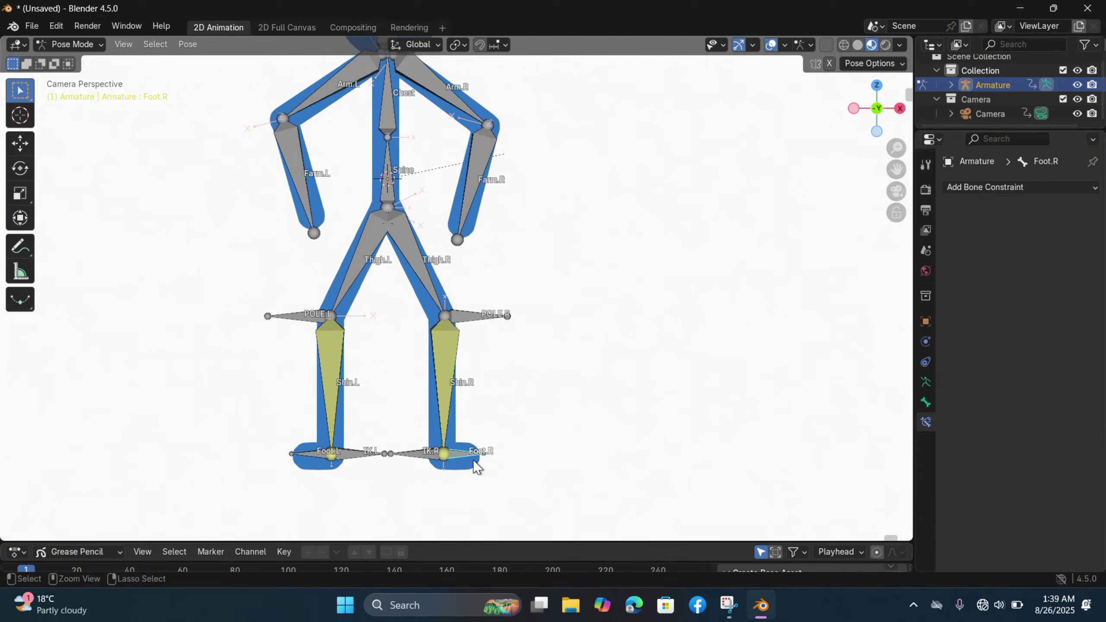
pyautogui.click(390, 185)
pyautogui.press('g')
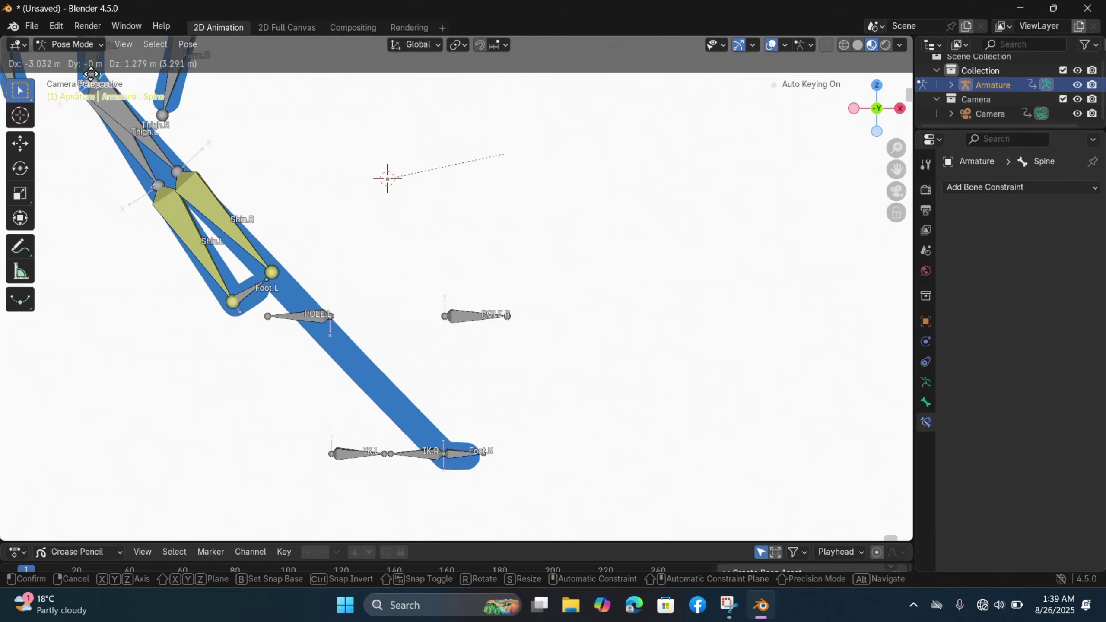
pyautogui.click(390, 188)
# Add a Copy Location constraint to Foot.R with Shin.R as the target bone, and set its Head/Tail to 1.000
pyautogui.click(479, 314)
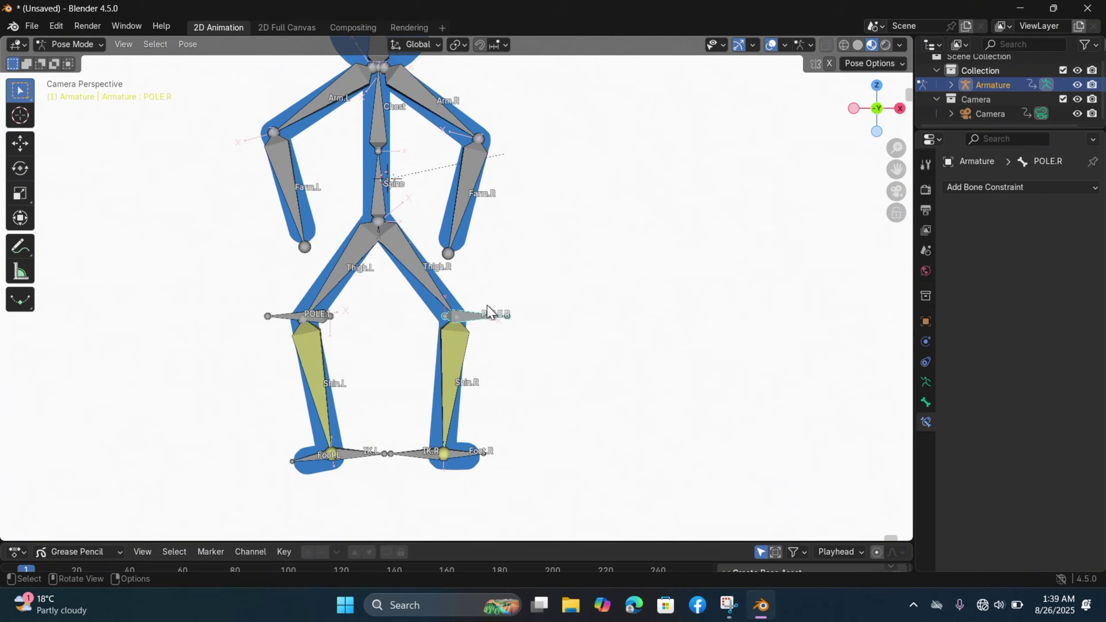
pyautogui.click(458, 389)
pyautogui.keyDown('shift'); pyautogui.click(464, 452); pyautogui.keyUp('shift')
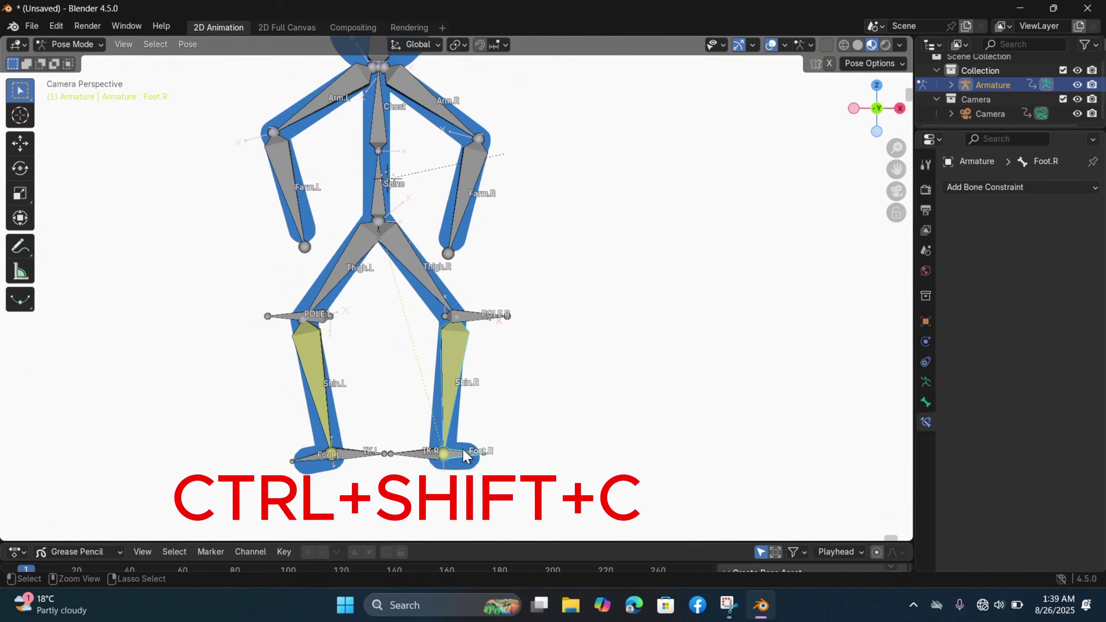
pyautogui.hotkey('ctrl', 'shift', 'c')
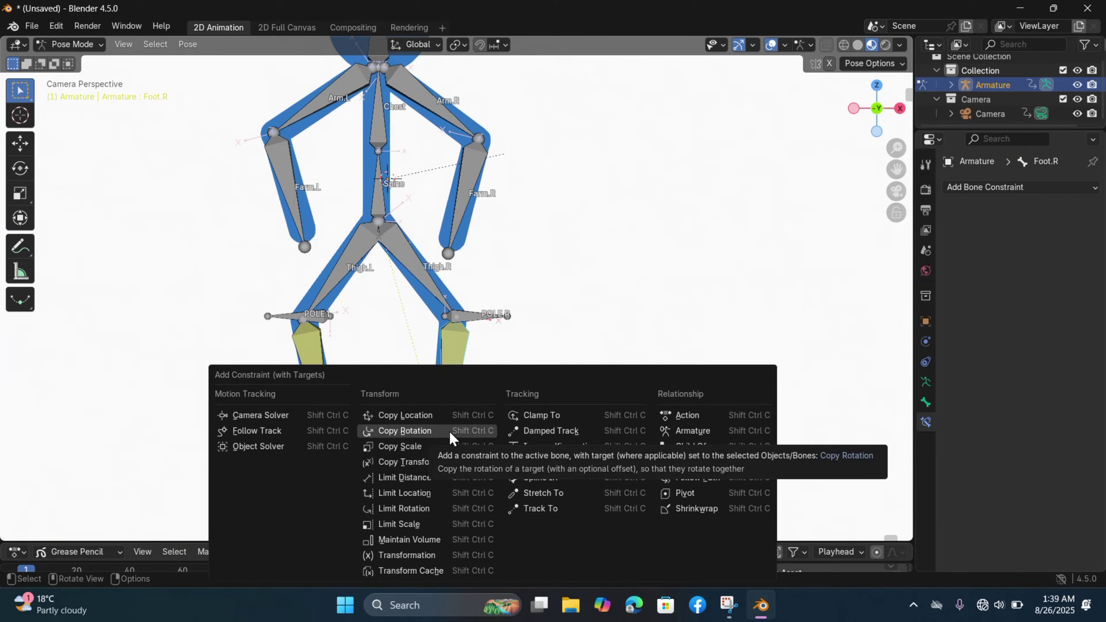
pyautogui.click(450, 416)
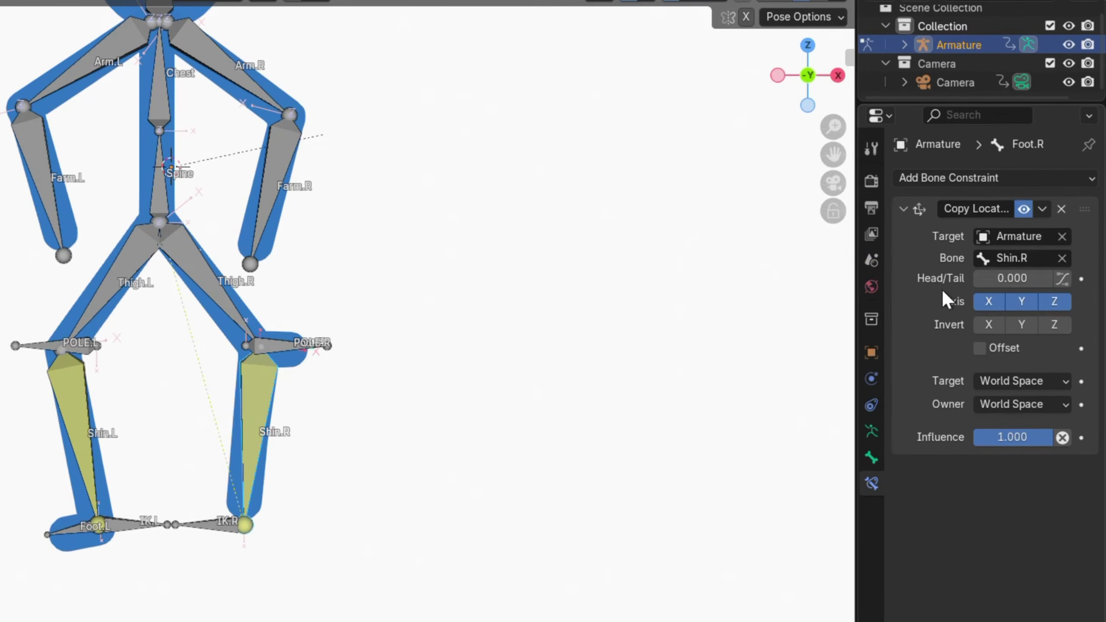
pyautogui.moveTo(995, 281); pyautogui.dragTo(1052, 279)
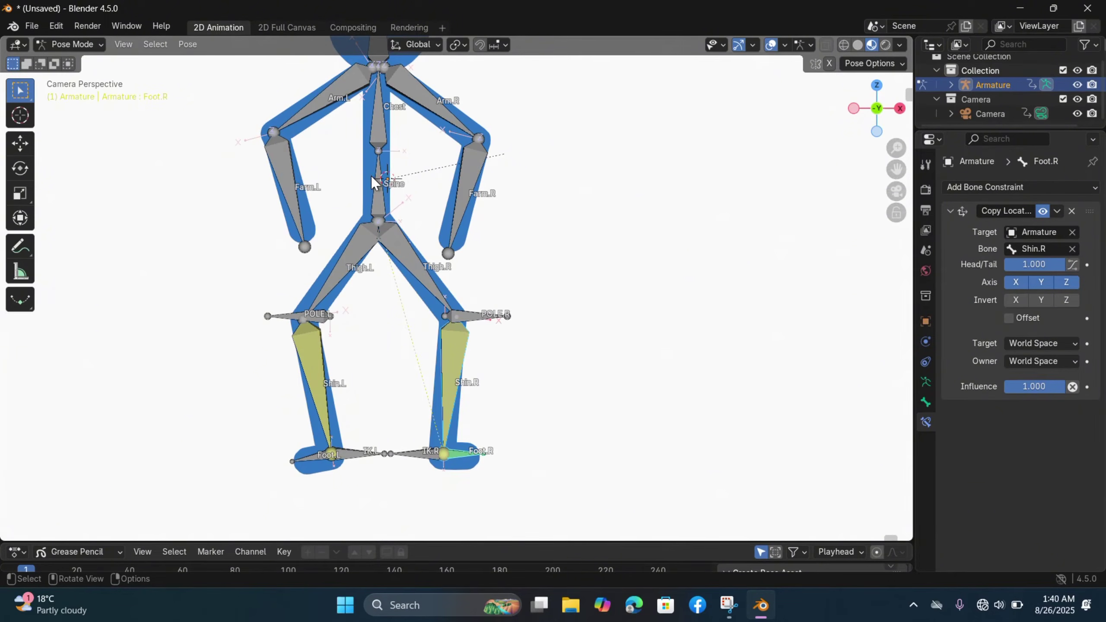
# Test the Foot.R constraint by moving the Spine bone down into a crouch, cancelling the move
pyautogui.click(374, 184)
pyautogui.press('g')
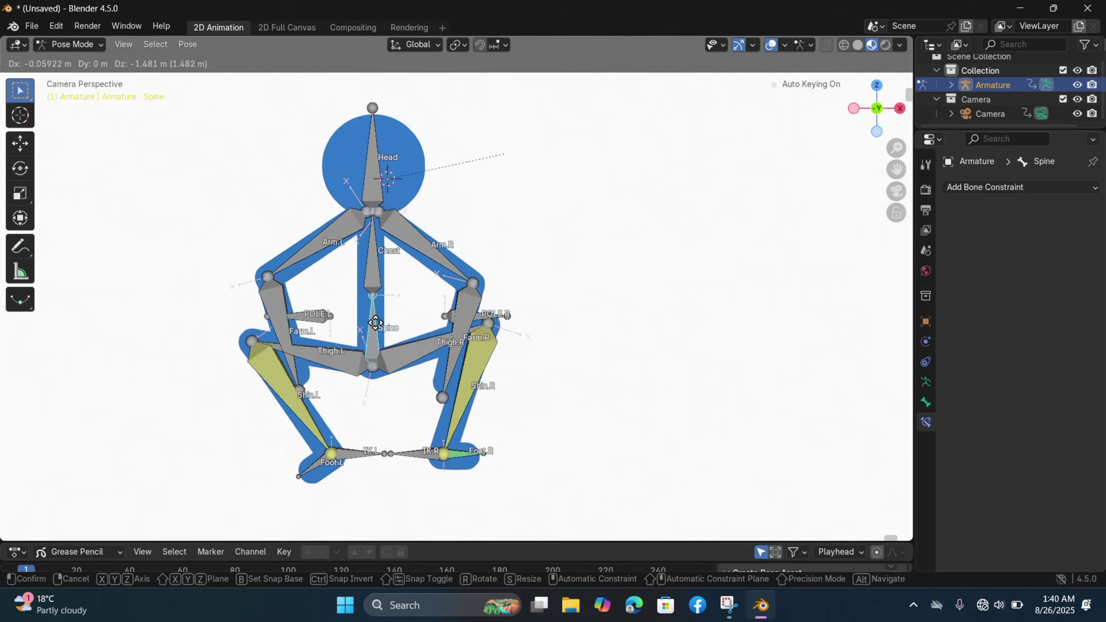
pyautogui.rightClick(406, 231)
# In the armature's Edit Mode, delete the left leg bones Thigh.L, Shin.L, Foot.L, IK.L and POLE.L
pyautogui.press('Tab')
pyautogui.keyDown('shift'); pyautogui.click(334, 391); pyautogui.keyUp('shift')
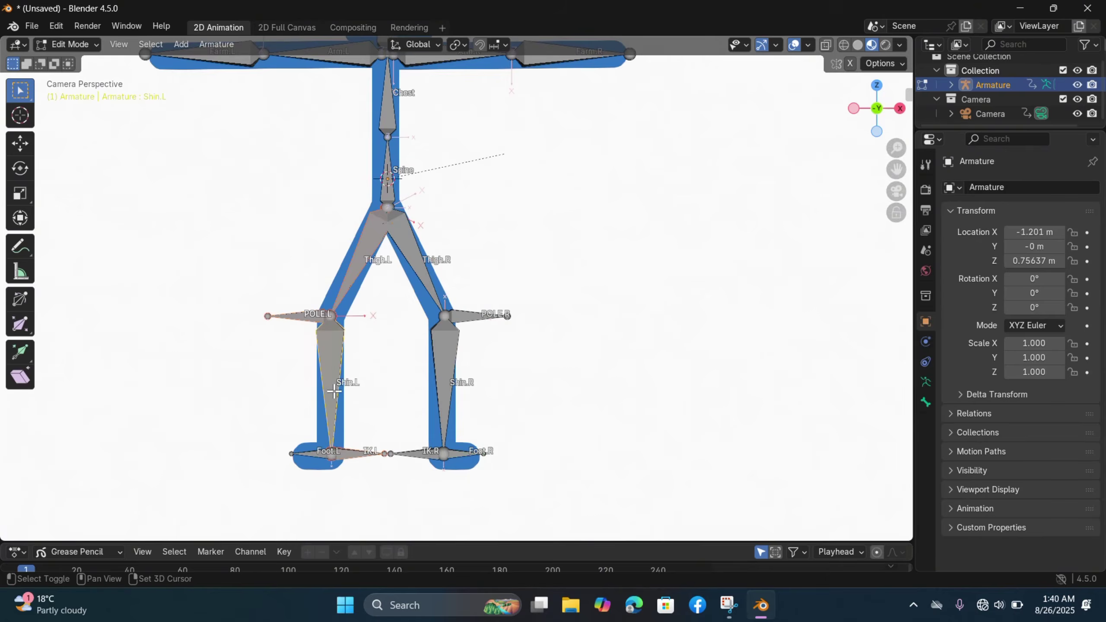
pyautogui.keyDown('shift'); pyautogui.click(312, 458); pyautogui.keyUp('shift')
pyautogui.press('x')
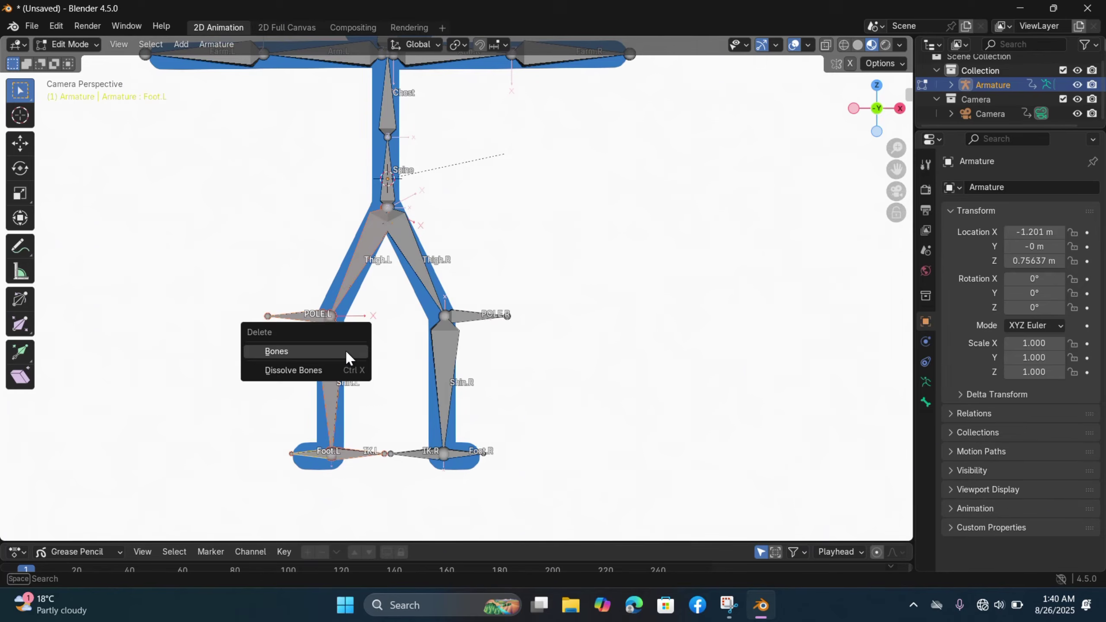
pyautogui.click(345, 351)
# Symmetrize the right leg bones, including POLE.R, IK.R and the unparented Foot.R, to rebuild the left leg
pyautogui.keyDown('shift'); pyautogui.click(468, 314); pyautogui.keyUp('shift')
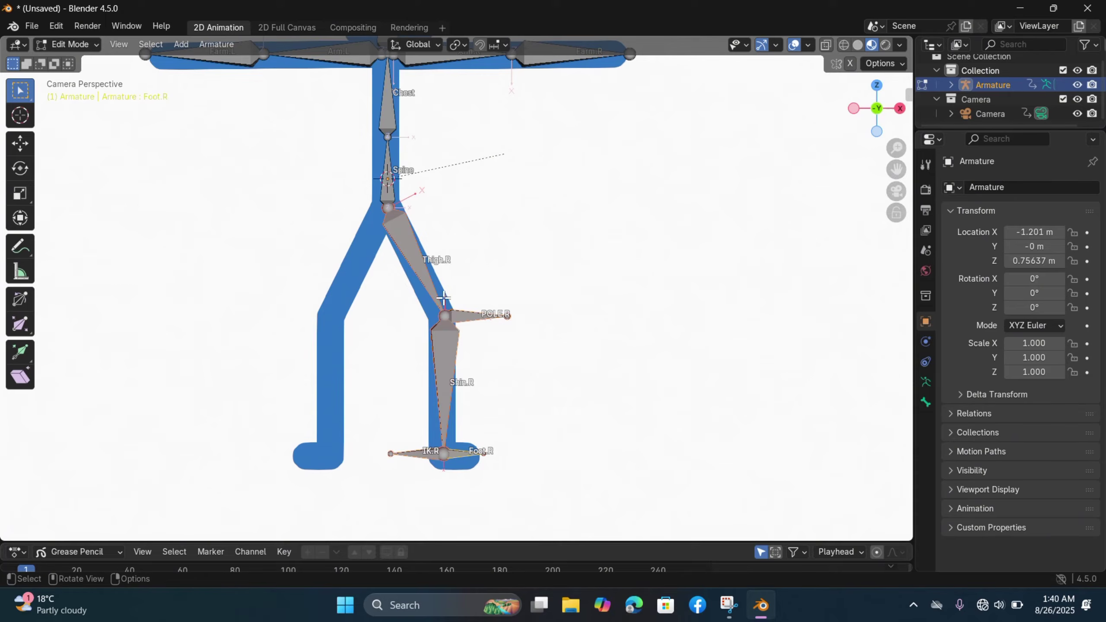
pyautogui.rightClick(428, 289)
pyautogui.click(429, 291)
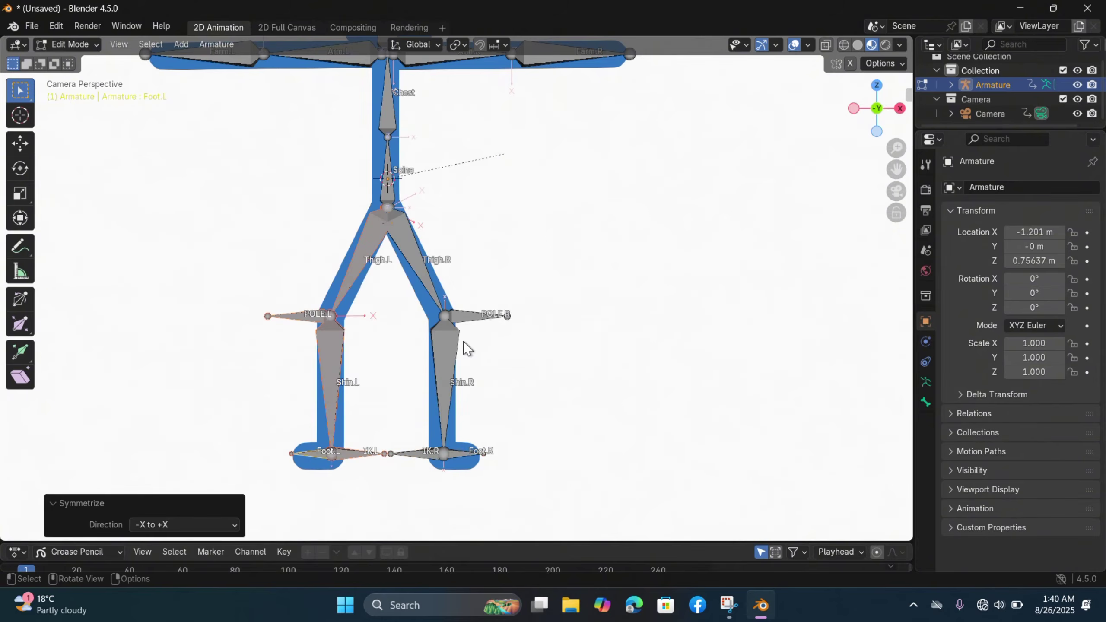
# In Pose Mode, test both legs and planted feet by moving the Spine bone into a crouch and back
pyautogui.hotkey('ctrl', 'Tab')
pyautogui.click(391, 189)
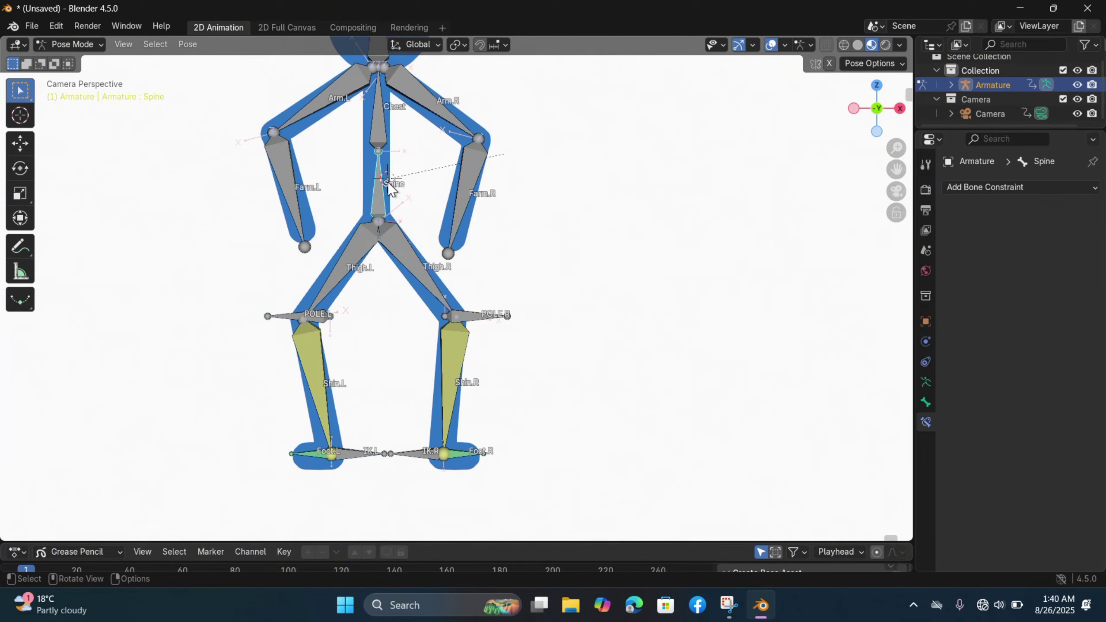
pyautogui.press('g')
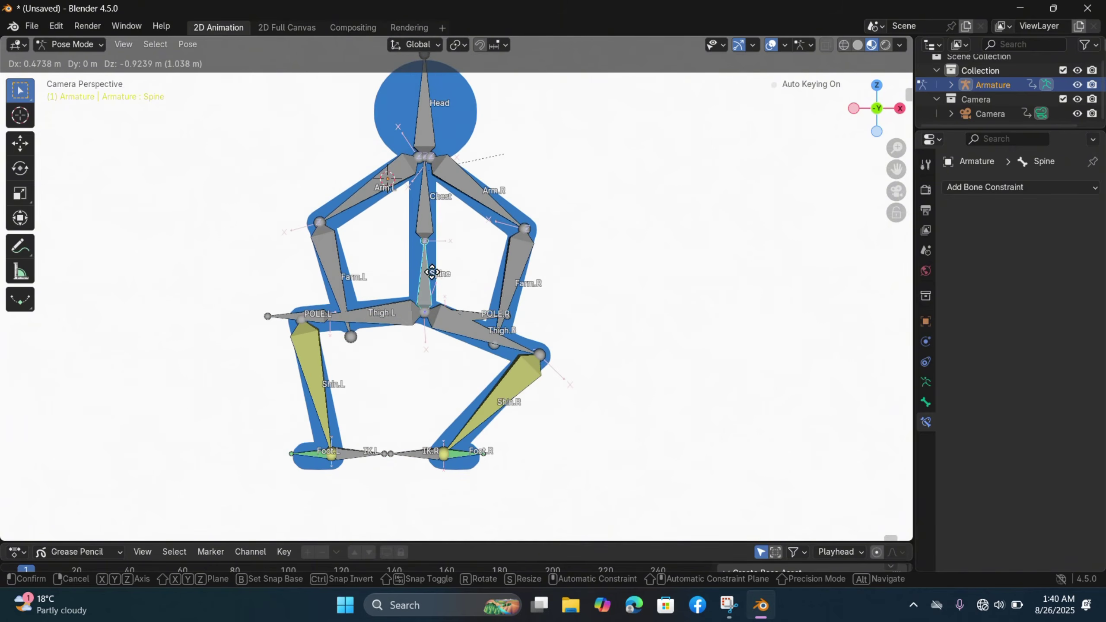
pyautogui.click(403, 247)
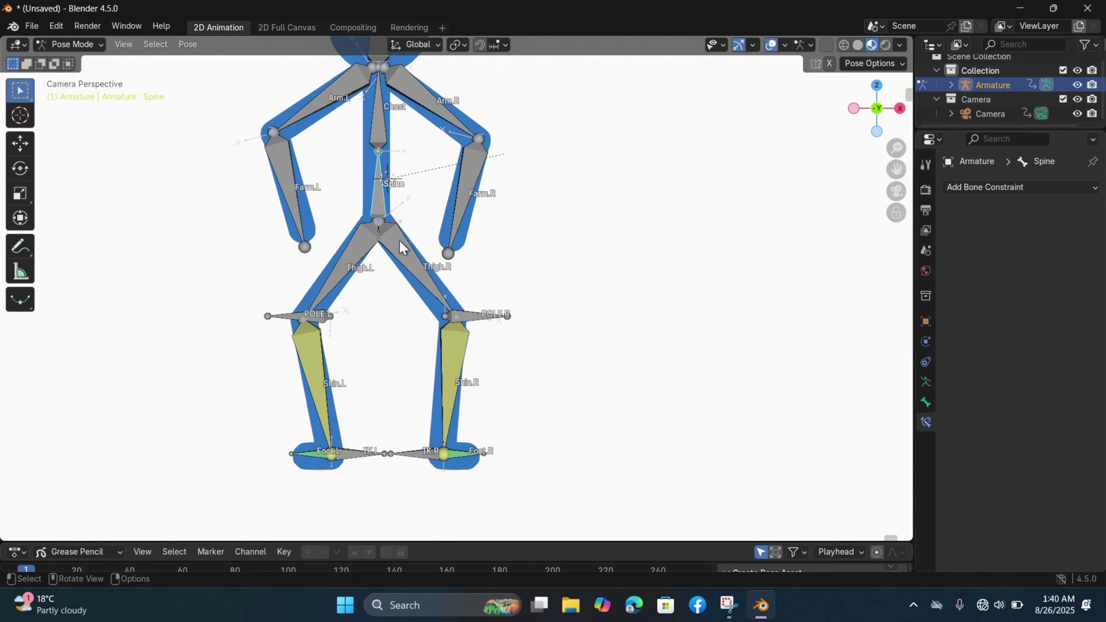
pyautogui.scroll(-4, 475, 245)
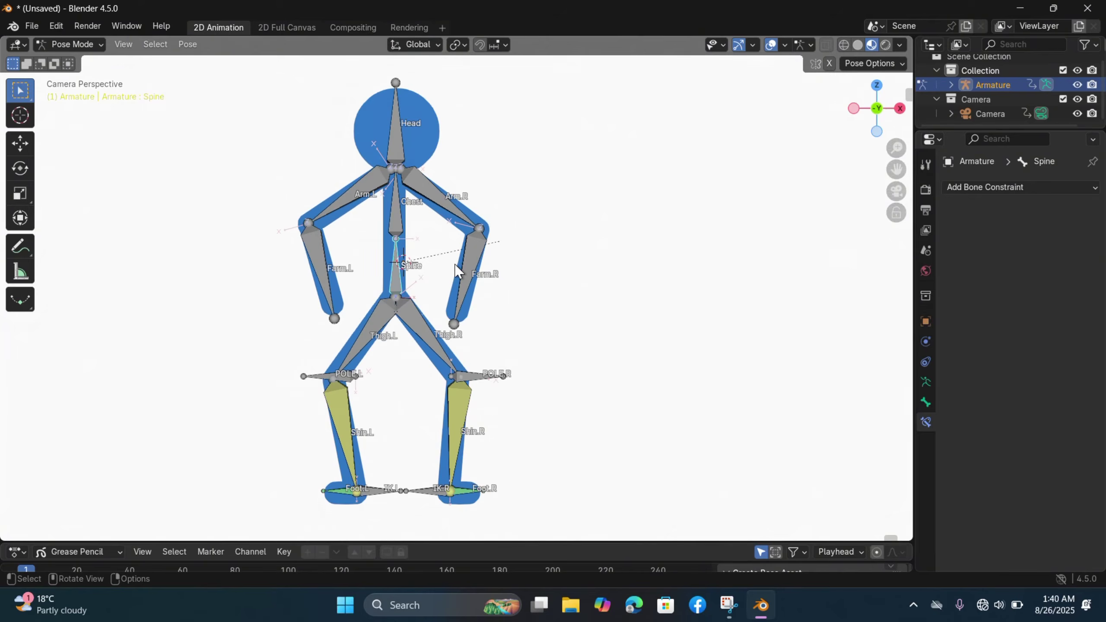
pyautogui.scroll(-2, 476, 251)
# In Object Mode, add a Grease Pencil Stroke object for the ground and erase its default stroke in Draw Mode
pyautogui.hotkey('ctrl', 'Tab')
pyautogui.click(192, 44)
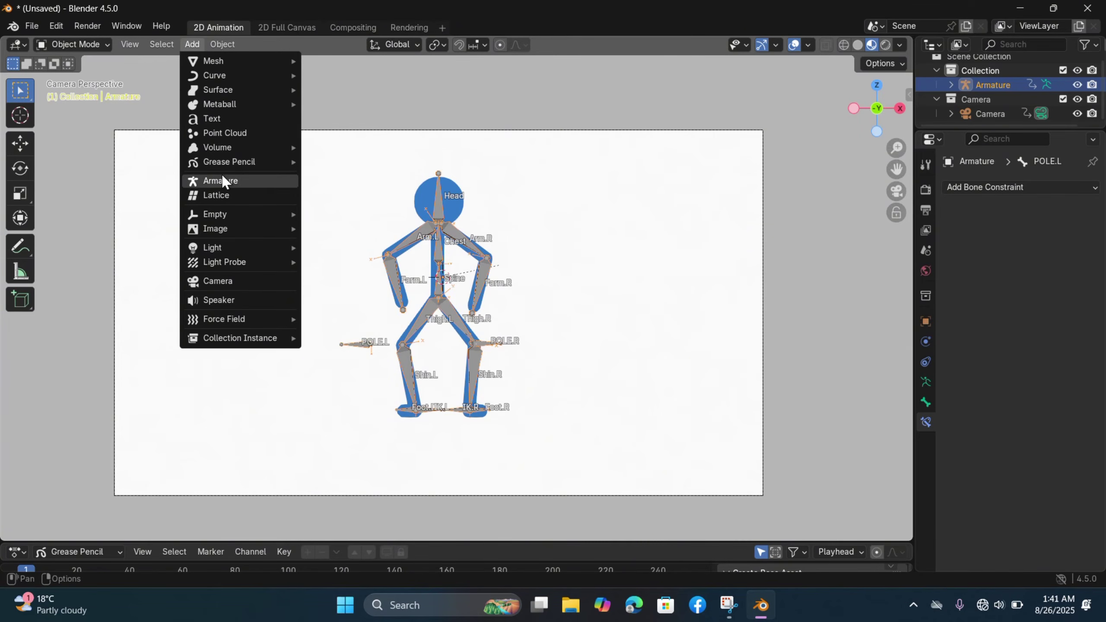
pyautogui.moveTo(231, 164)
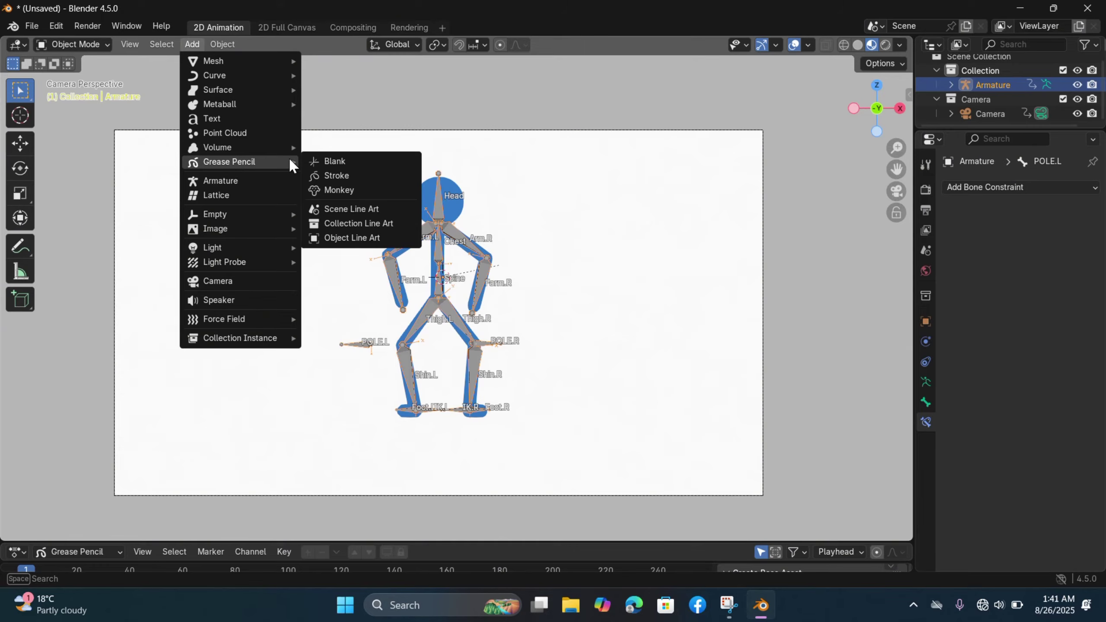
pyautogui.click(333, 176)
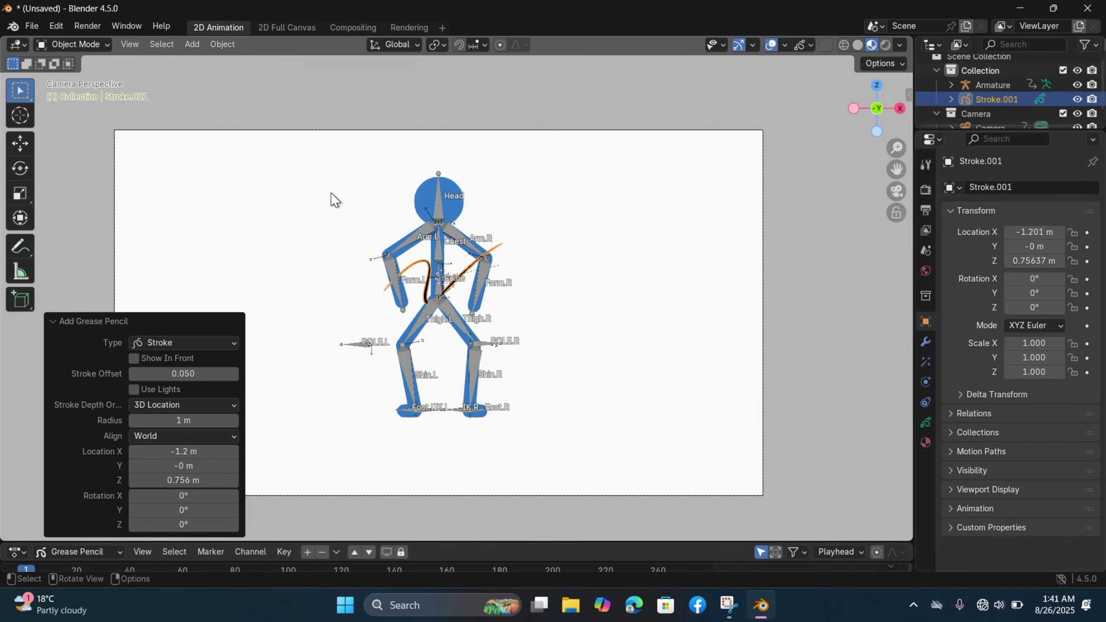
pyautogui.scroll(2, 515, 301)
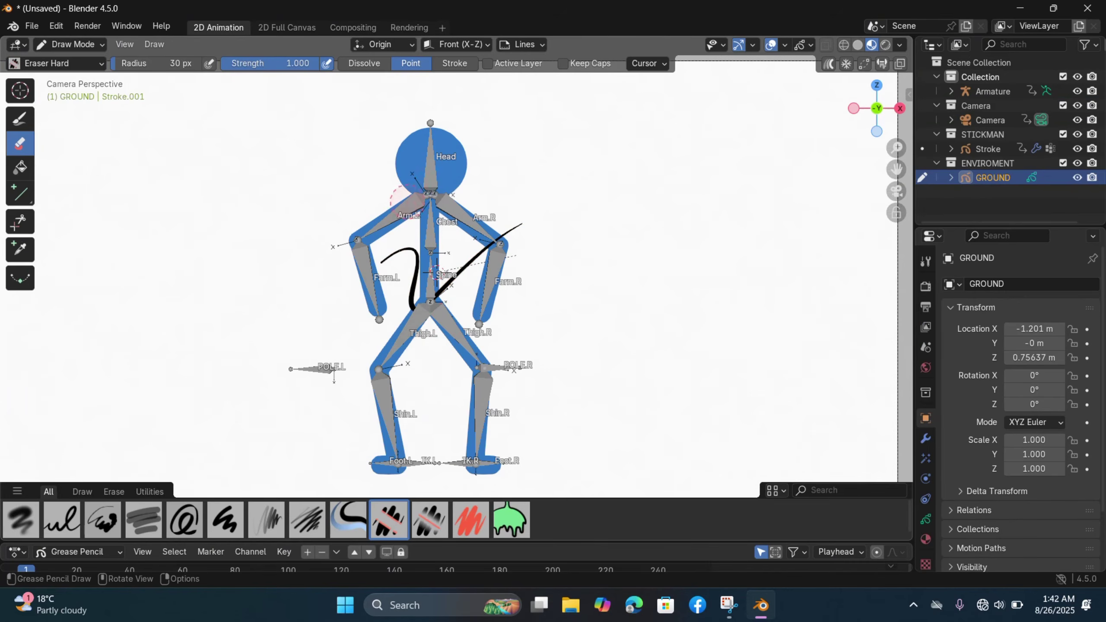
pyautogui.moveTo(440, 290); pyautogui.dragTo(418, 255)
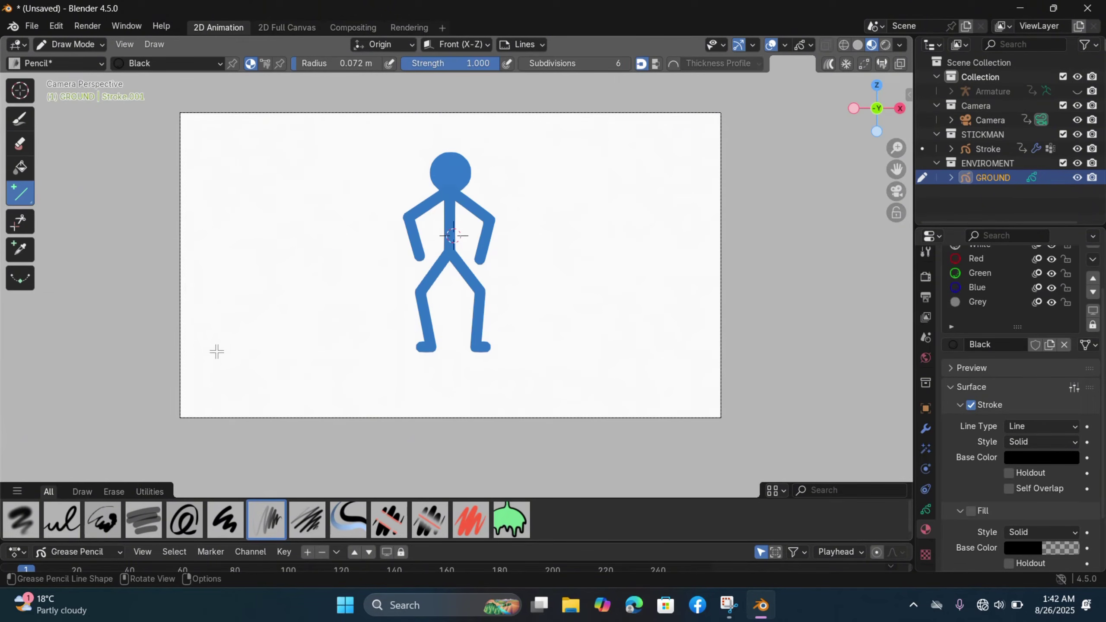
# Draw a straight black ground line across the scene, raise it about 0.34 m to the figure's feet, and return to Object Mode
pyautogui.moveTo(182, 366); pyautogui.dragTo(732, 367)
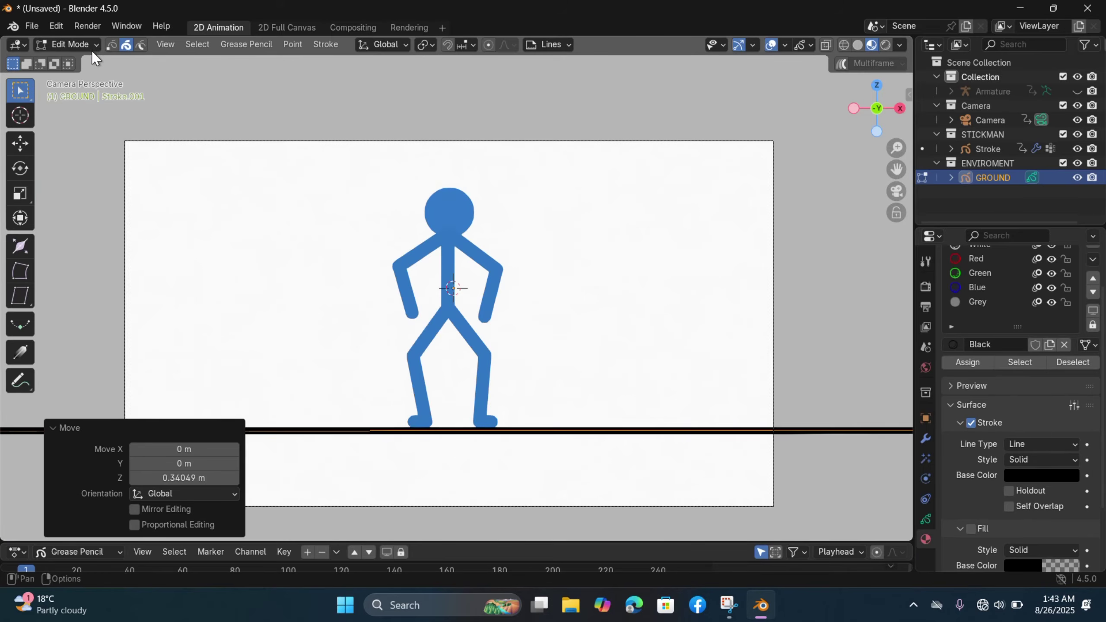
pyautogui.click(83, 44)
pyautogui.click(97, 64)
# Unhide the Armature beside the stick figure and move the rig by its torso
pyautogui.click(408, 291)
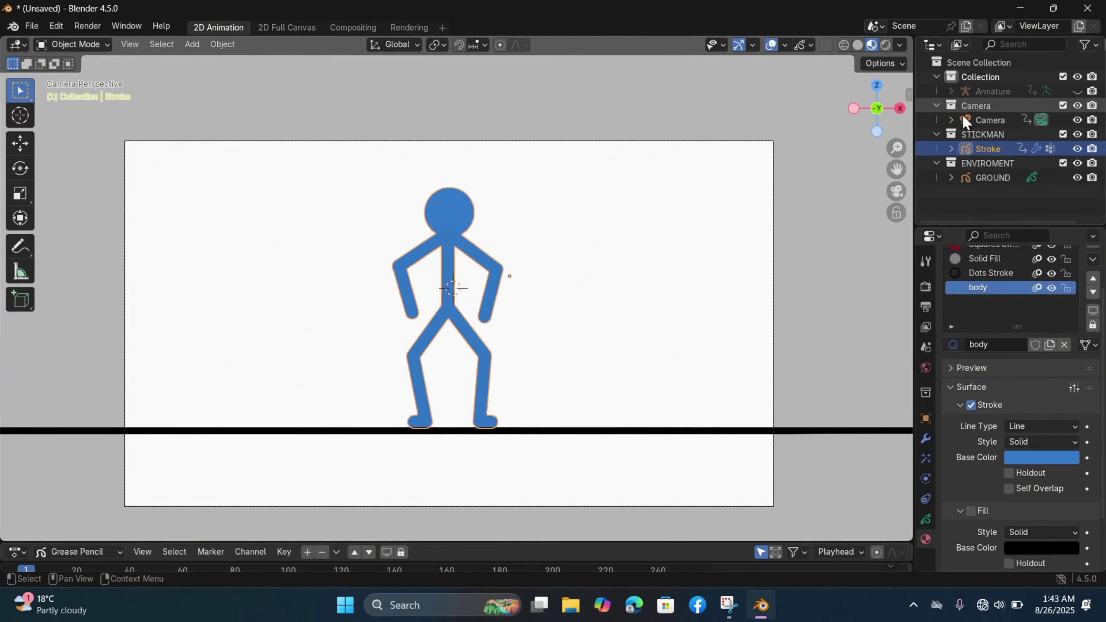
pyautogui.click(1078, 91)
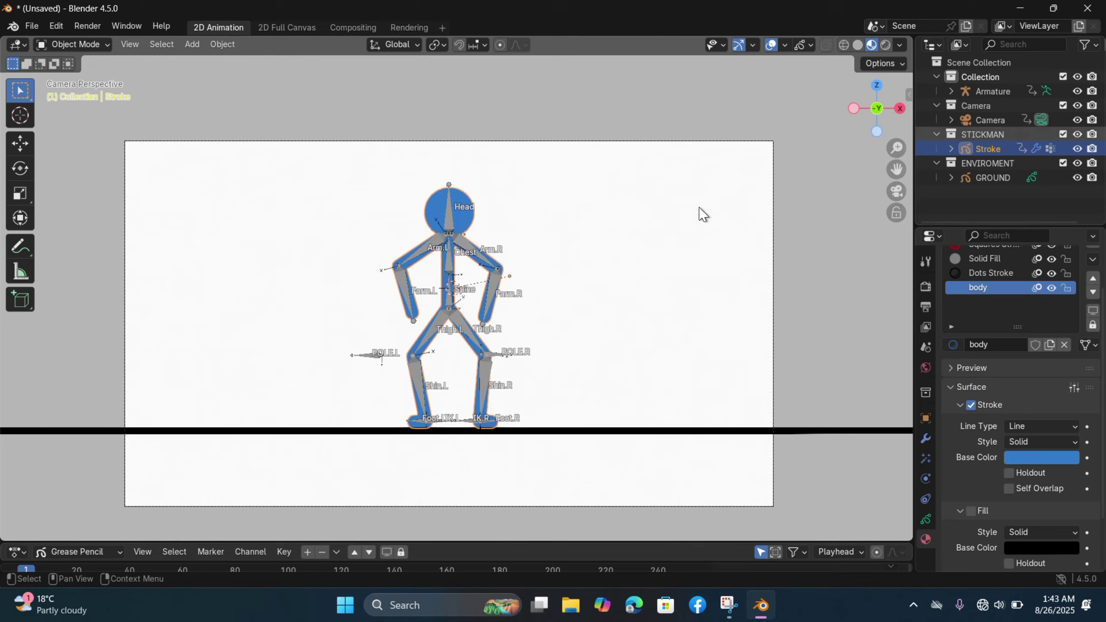
pyautogui.click(456, 267)
pyautogui.press('g')
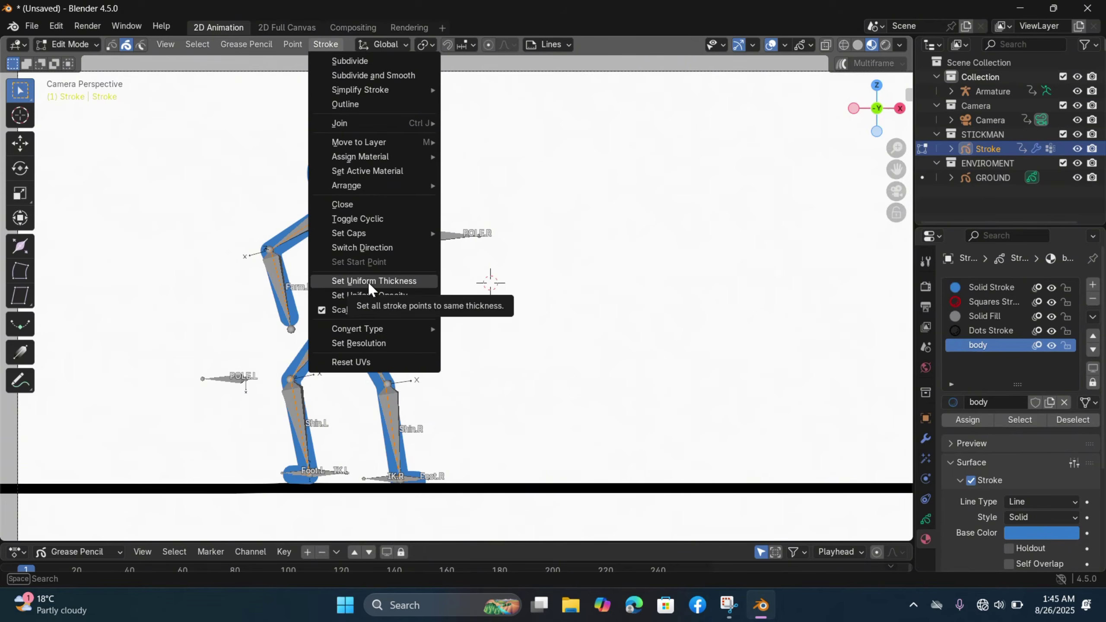
# Apply Set Uniform Thickness to the stick figure's strokes in Edit Mode and reduce the thickness until the limbs are slim
pyautogui.click(369, 283)
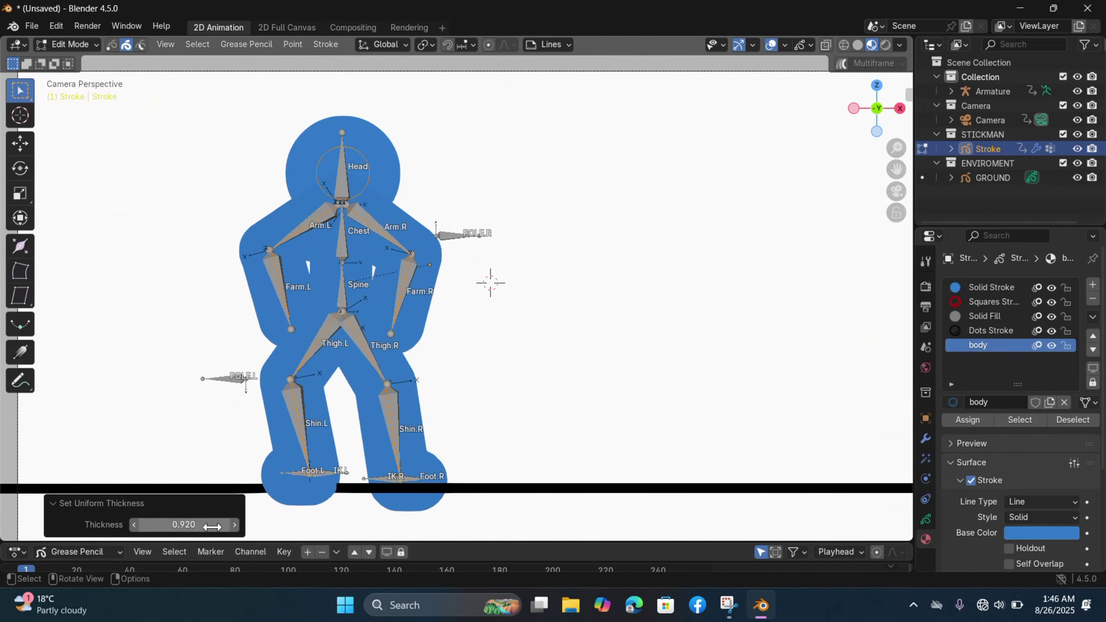
pyautogui.moveTo(207, 525); pyautogui.dragTo(145, 525)
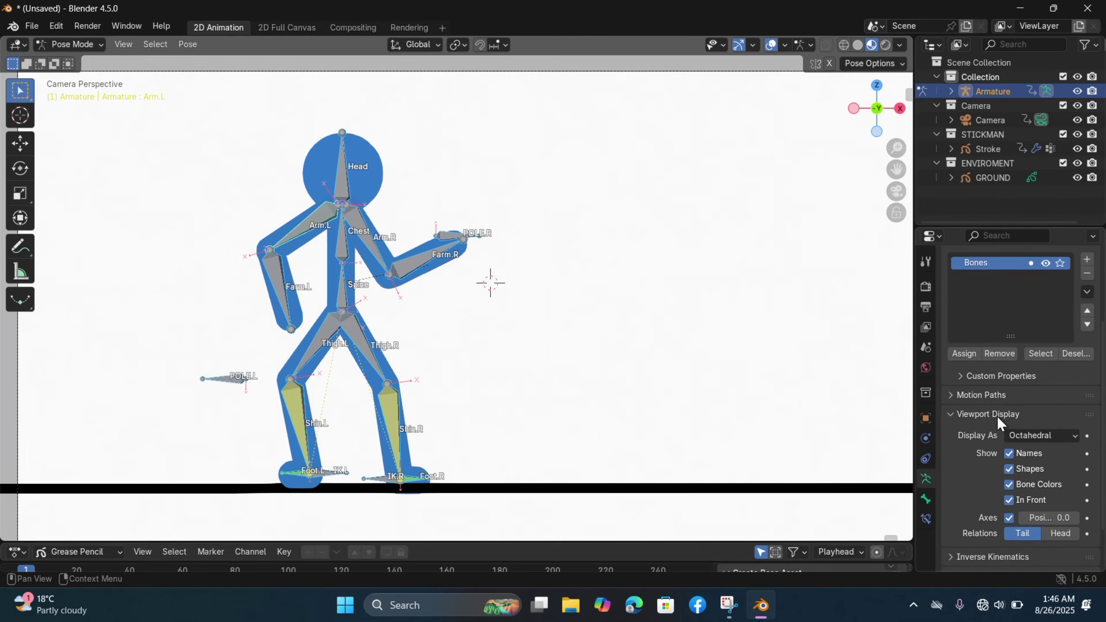
# Display the armature's bones as Stick and turn off their names and axes
pyautogui.scroll(-3, 999, 415)
pyautogui.click(1015, 384)
pyautogui.click(1016, 406)
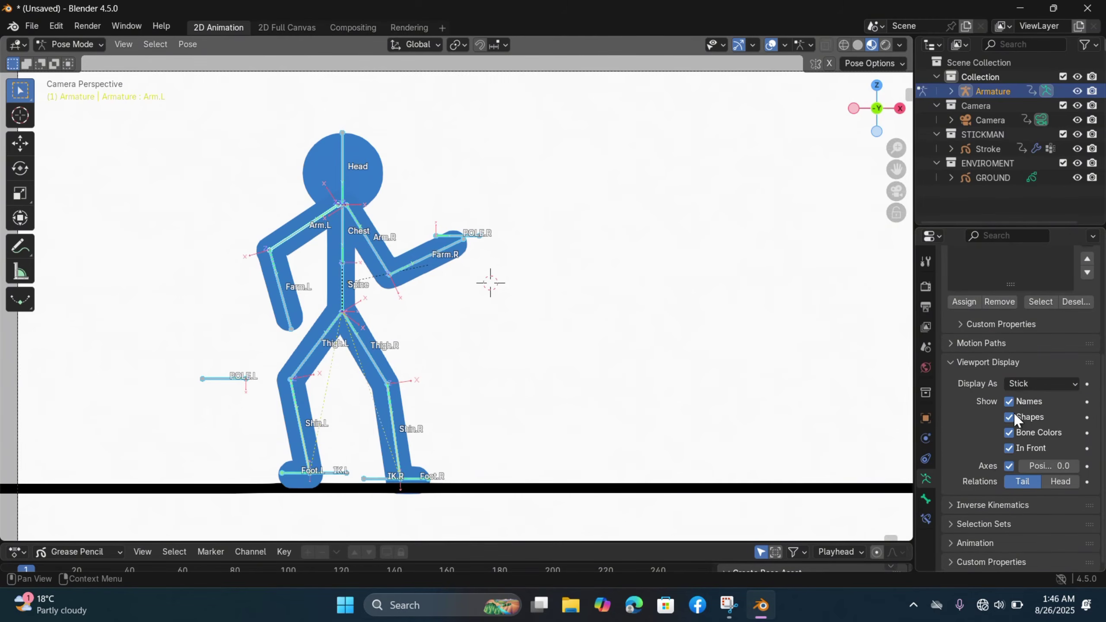
pyautogui.click(600, 306)
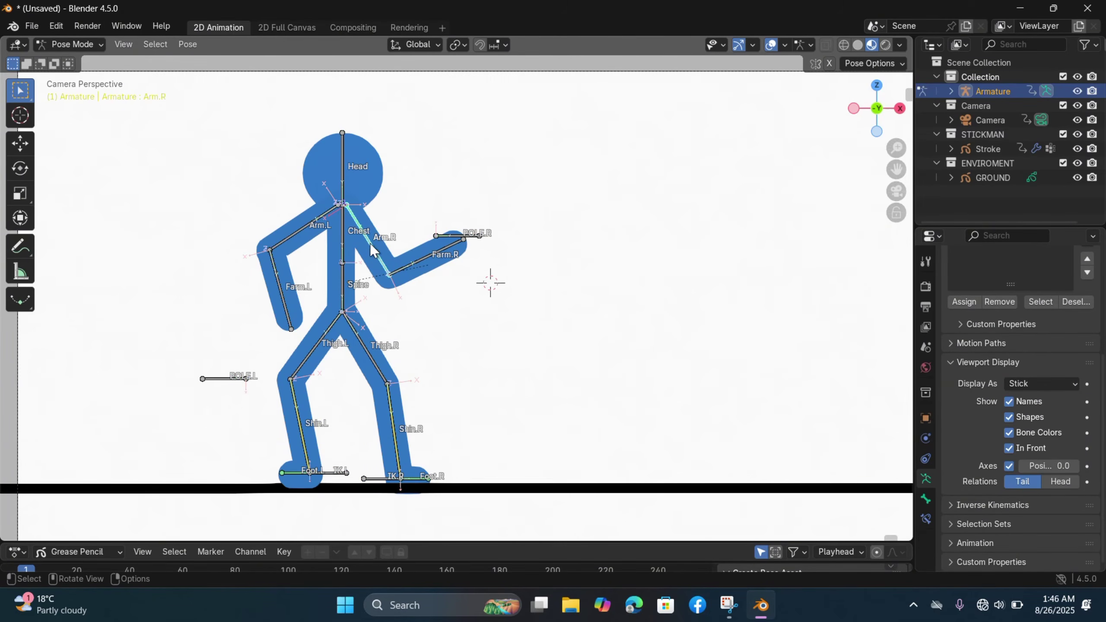
pyautogui.click(1009, 399)
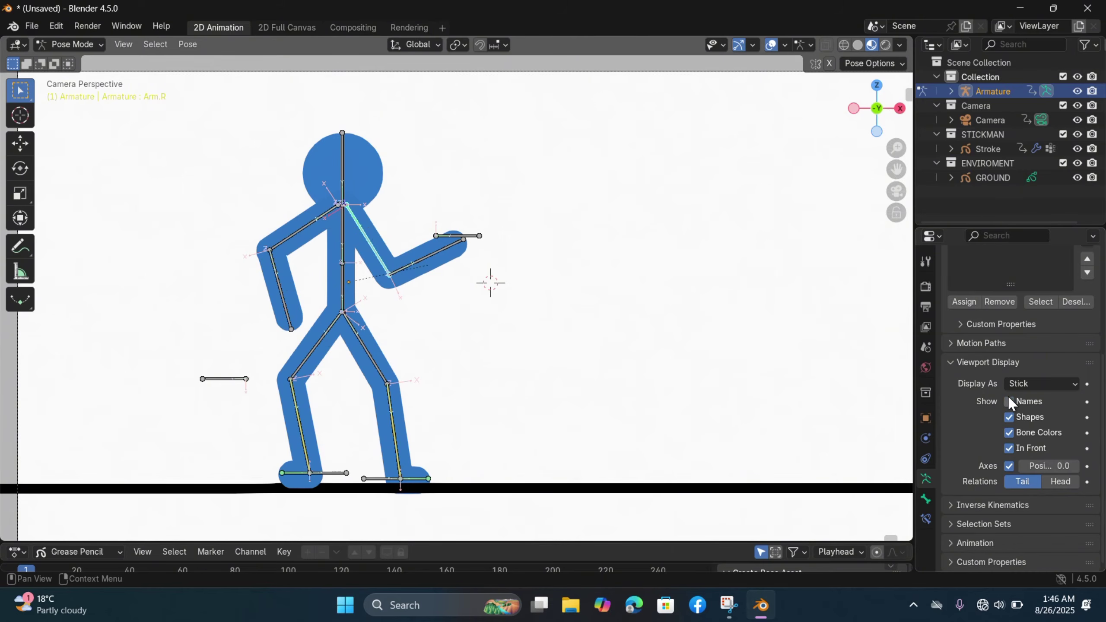
pyautogui.click(1009, 466)
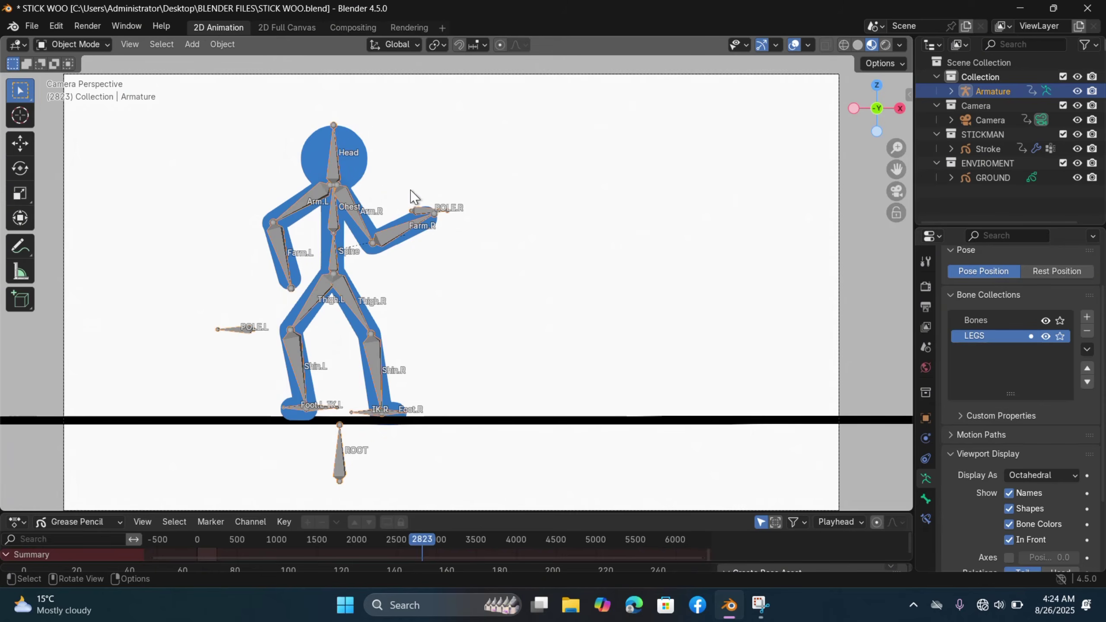
# Import the Dee Jay vs Guile Street Fighter 6 MP4 from Downloads as a mesh plane and scale it to fill the camera frame
pyautogui.click(192, 44)
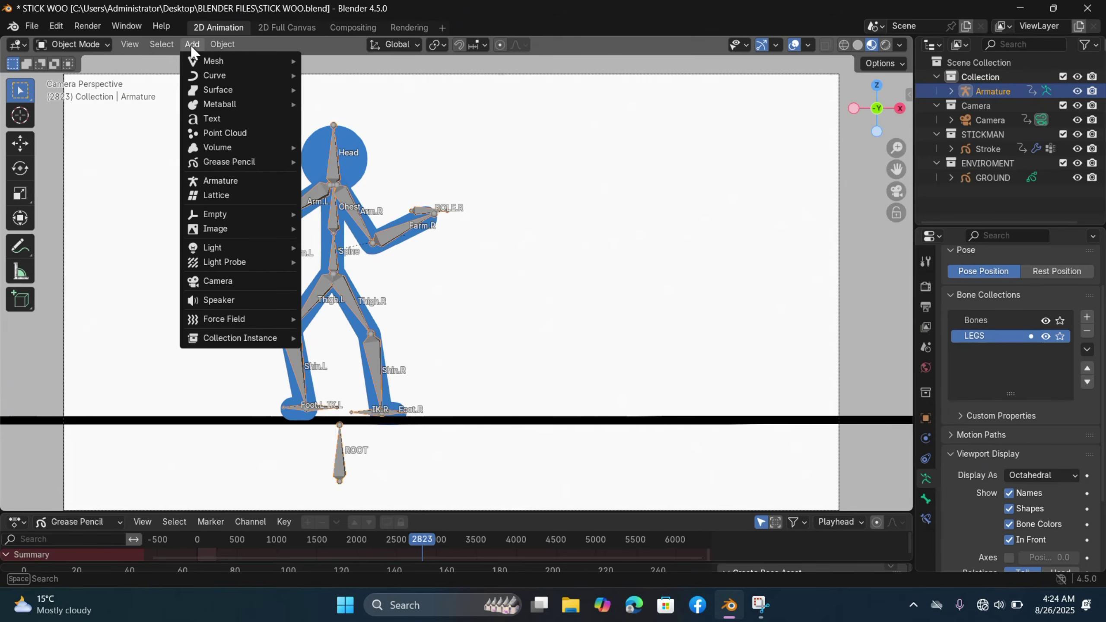
pyautogui.moveTo(235, 228)
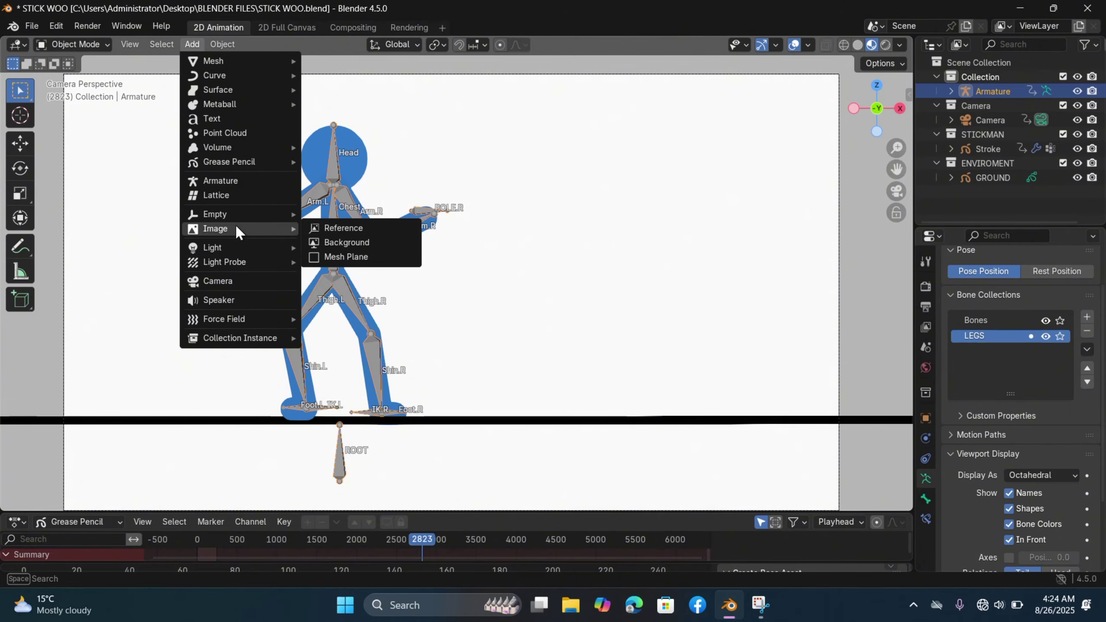
pyautogui.click(346, 258)
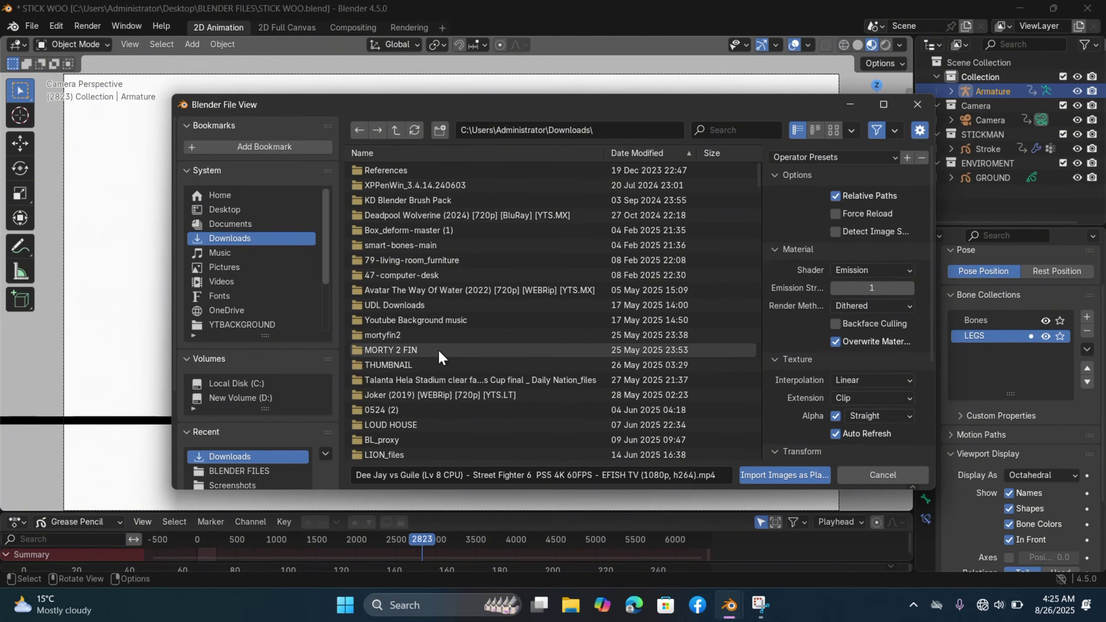
pyautogui.scroll(-10, 440, 348)
pyautogui.scroll(-15, 758, 213)
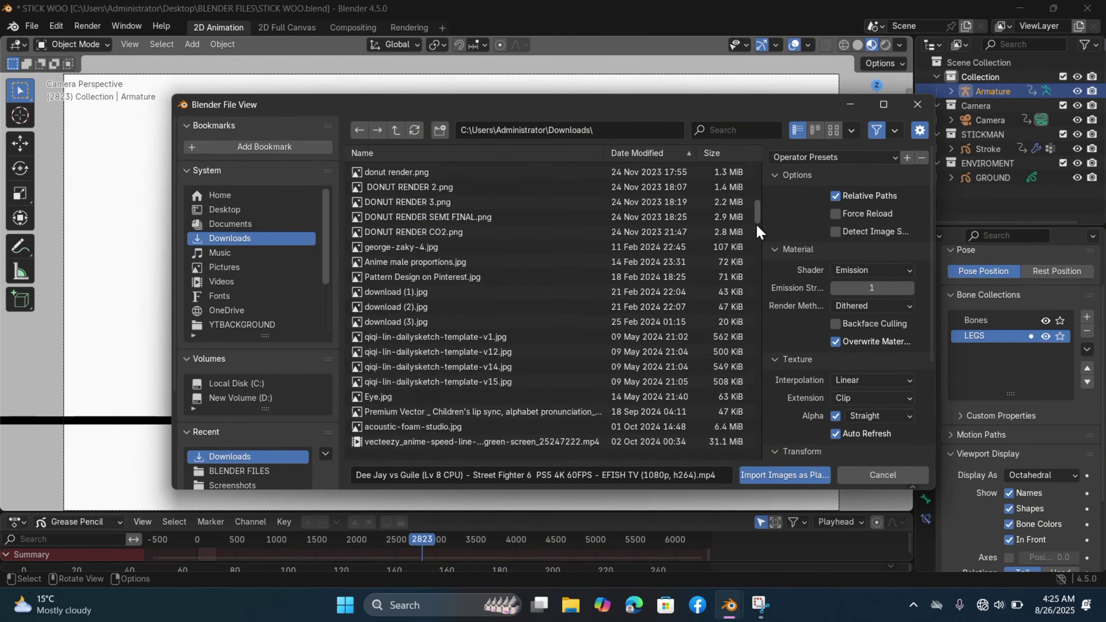
pyautogui.click(520, 453)
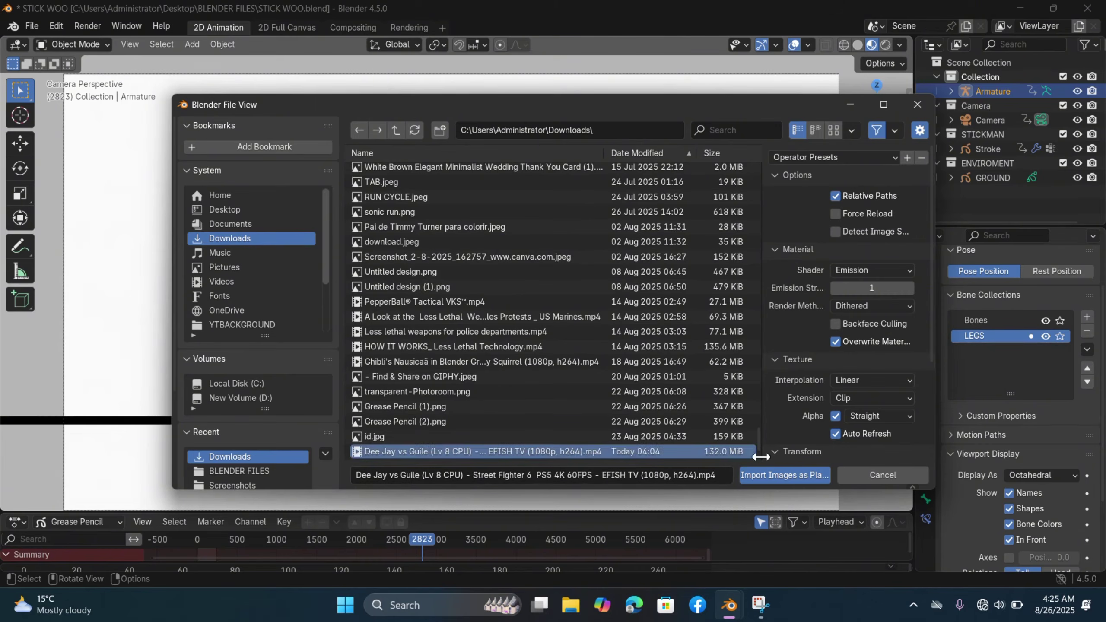
pyautogui.click(767, 474)
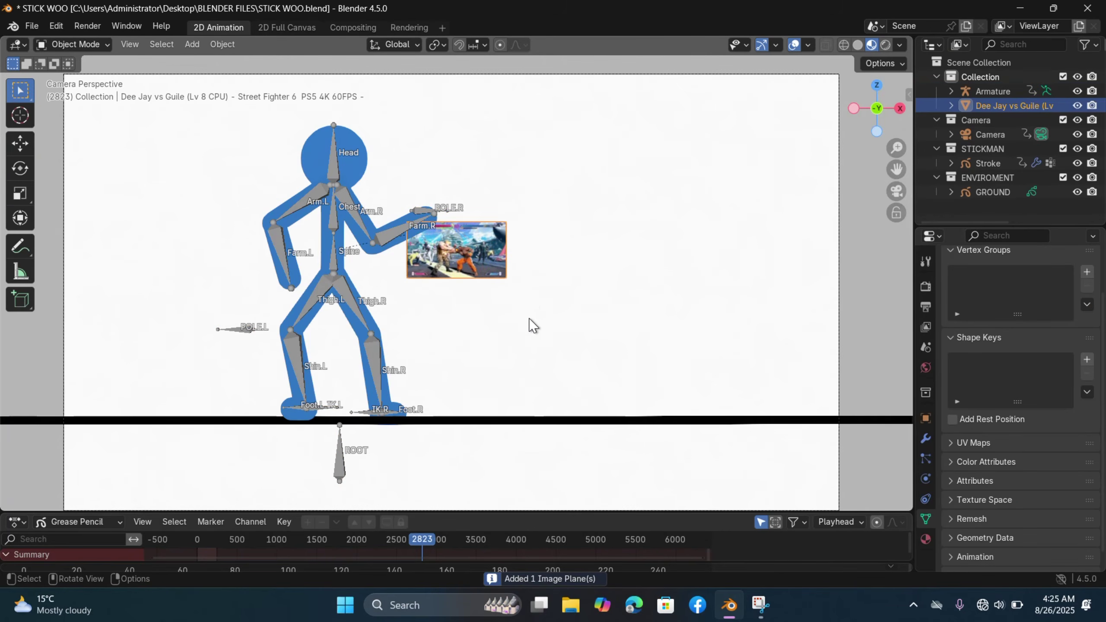
pyautogui.press('s')
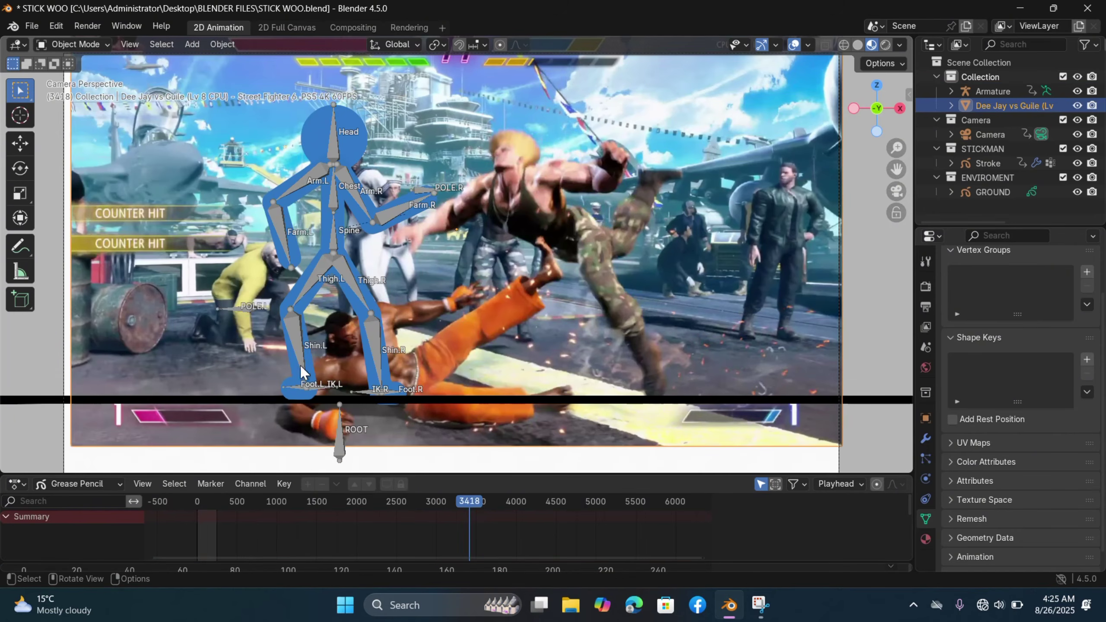
# In the armature's Pose Mode, move and rotate the ROOT bone to lay the figure over the fallen fighter at frame 3418
pyautogui.click(301, 370)
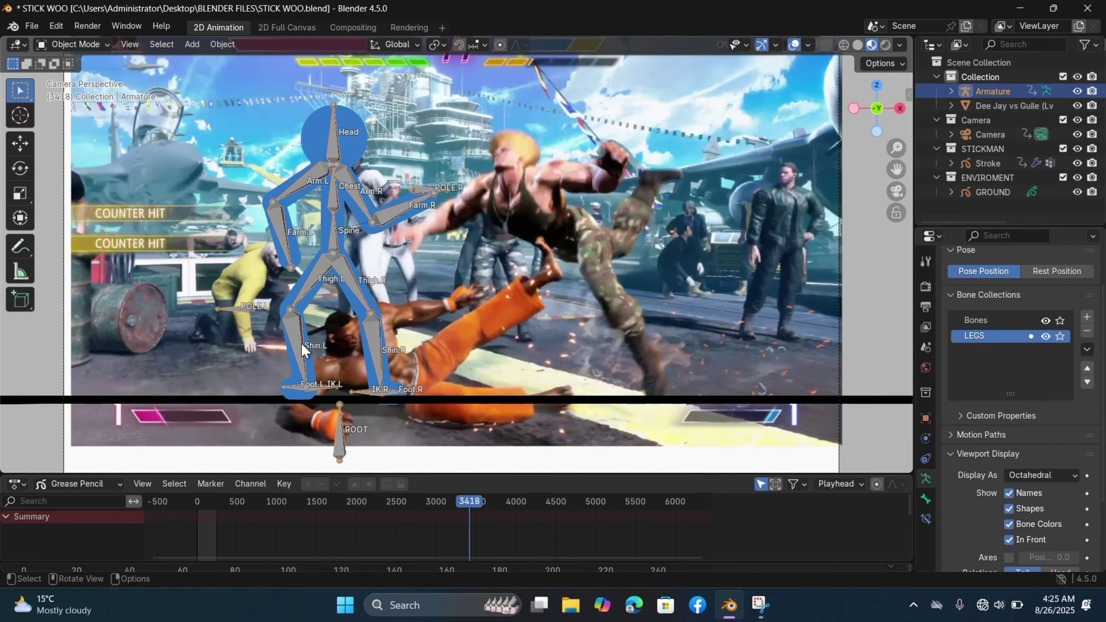
pyautogui.hotkey('ctrl', 'Tab')
pyautogui.click(344, 439)
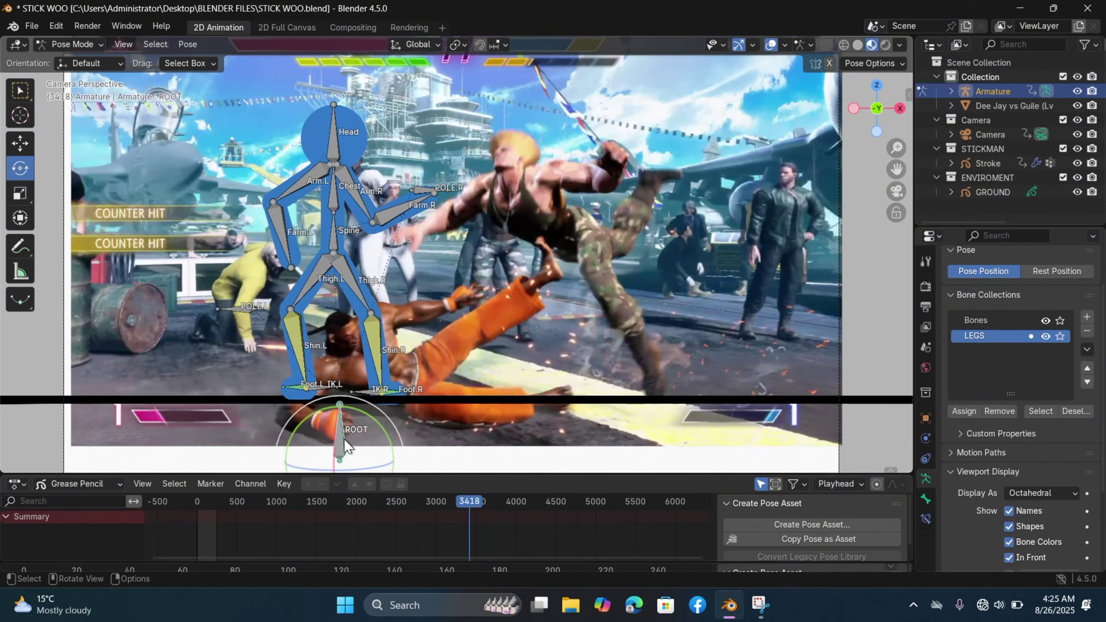
pyautogui.press('g')
pyautogui.click(422, 465)
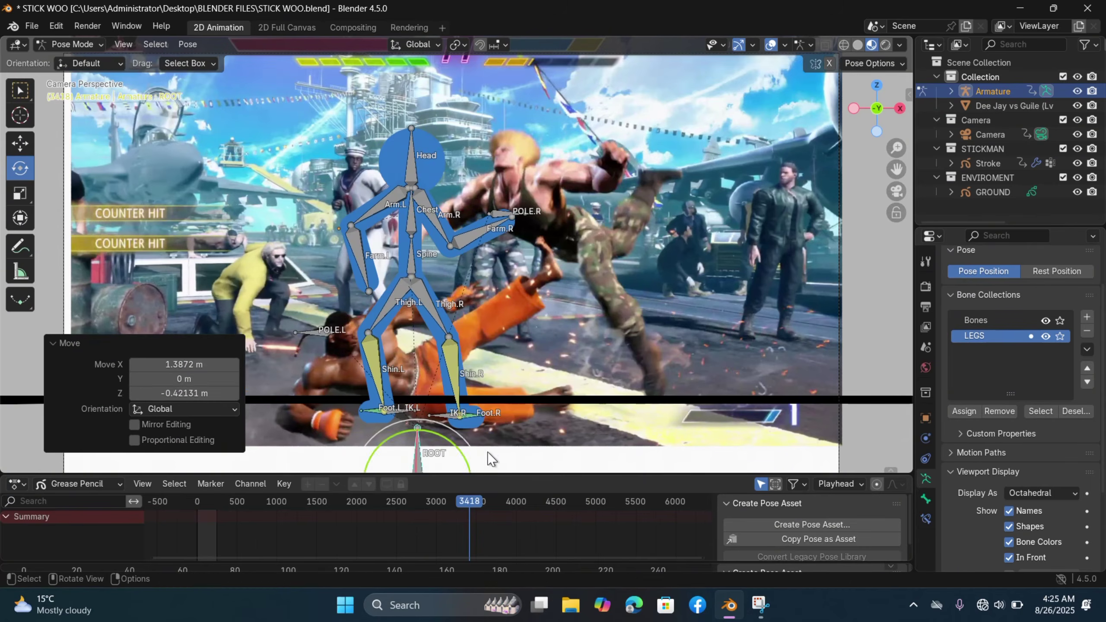
pyautogui.press('r')
pyautogui.click(422, 467)
pyautogui.press('g')
pyautogui.click(624, 407)
pyautogui.press('r')
pyautogui.click(615, 398)
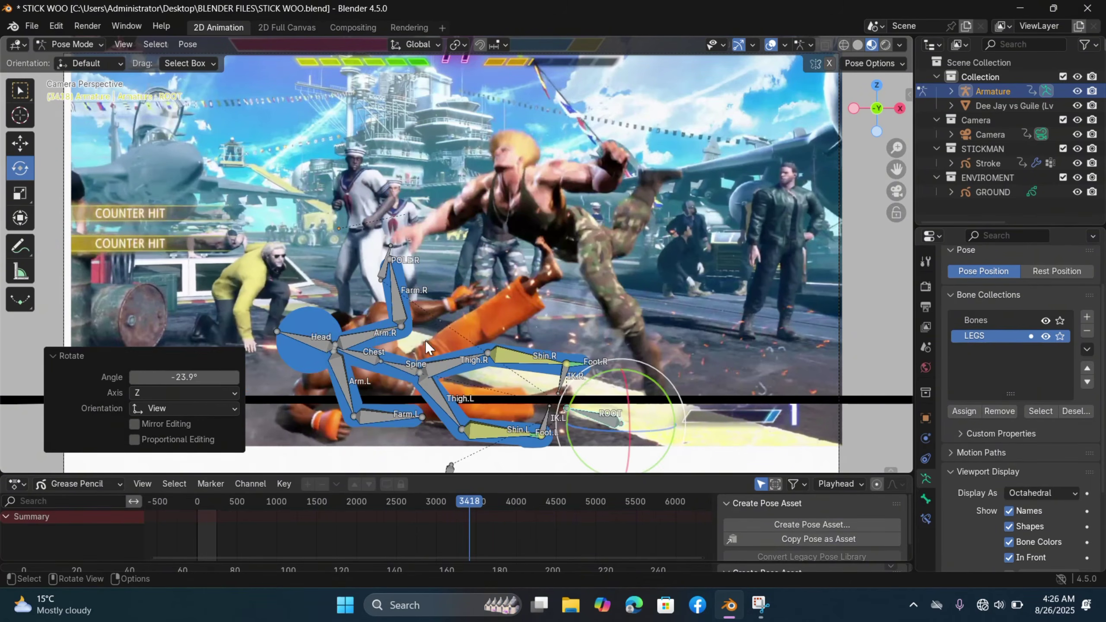
# Rotate the Chest, Farm.R, Arm.L and Farm.L bones to follow the fallen fighter's upper body and arms
pyautogui.click(365, 354)
pyautogui.press('r')
pyautogui.click(370, 342)
pyautogui.click(413, 302)
pyautogui.press('r')
pyautogui.click(451, 308)
pyautogui.click(342, 382)
pyautogui.press('r')
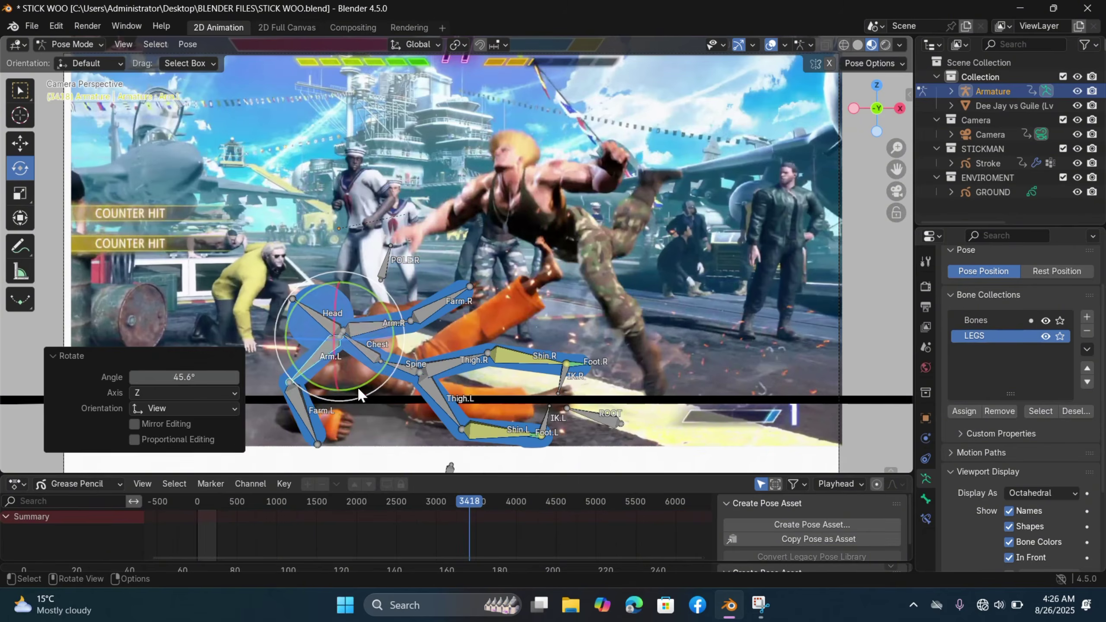
pyautogui.click(307, 412)
pyautogui.press('r')
pyautogui.click(325, 388)
# Raise and rotate the ROOT bone, and rotate the Spine, to align the lying torso with the reference
pyautogui.click(590, 412)
pyautogui.press('g')
pyautogui.click(593, 375)
pyautogui.click(445, 366)
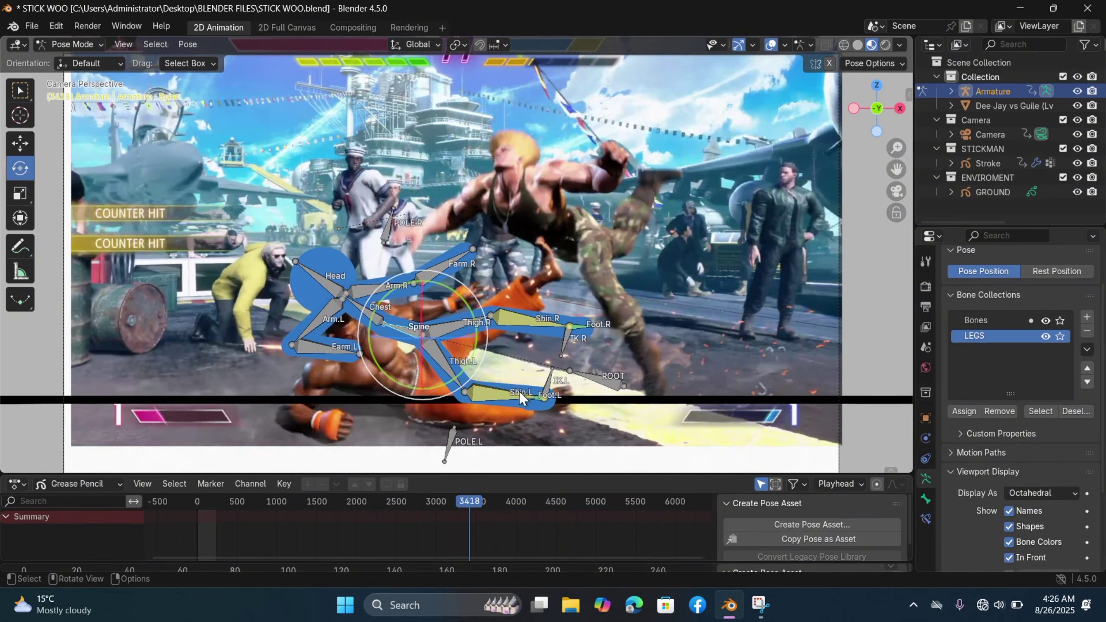
pyautogui.click(596, 382)
pyautogui.press('r')
pyautogui.click(584, 387)
pyautogui.click(433, 396)
pyautogui.press('r')
pyautogui.click(535, 414)
# Move IK.L to stretch out the left leg, hide the LEGS bone collection, and rotate Foot.L
pyautogui.click(550, 399)
pyautogui.press('g')
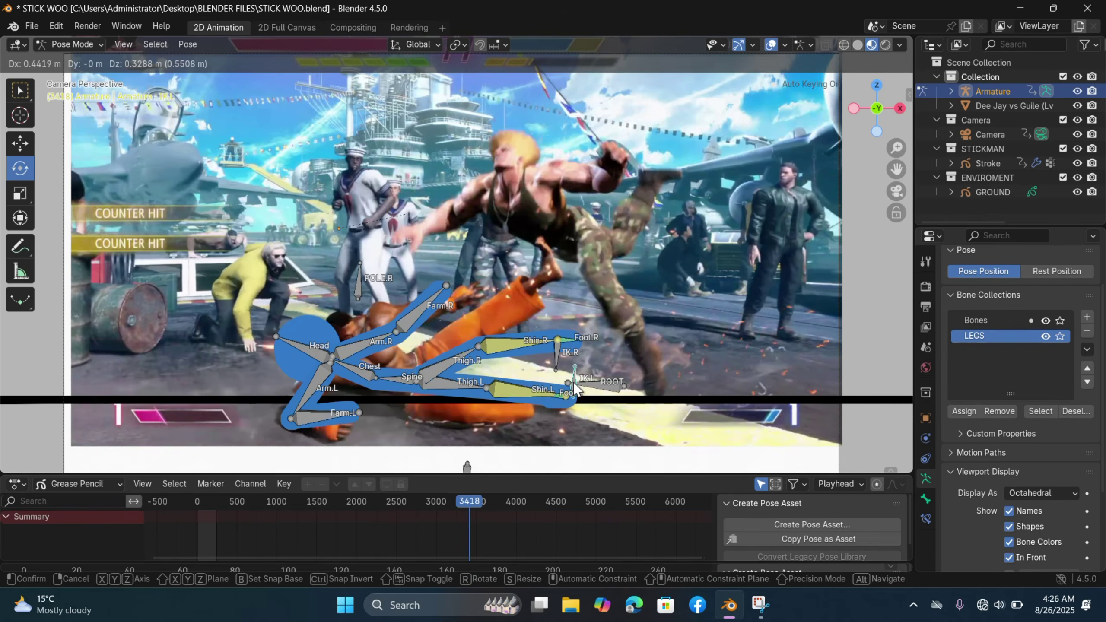
pyautogui.click(572, 383)
pyautogui.click(557, 397)
pyautogui.click(557, 396)
pyautogui.click(1046, 336)
pyautogui.press('r')
pyautogui.click(573, 346)
# Move IK.R up to lift the right leg toward the fighter's raised foot, rotate Foot.R, and select POLE.R
pyautogui.click(558, 352)
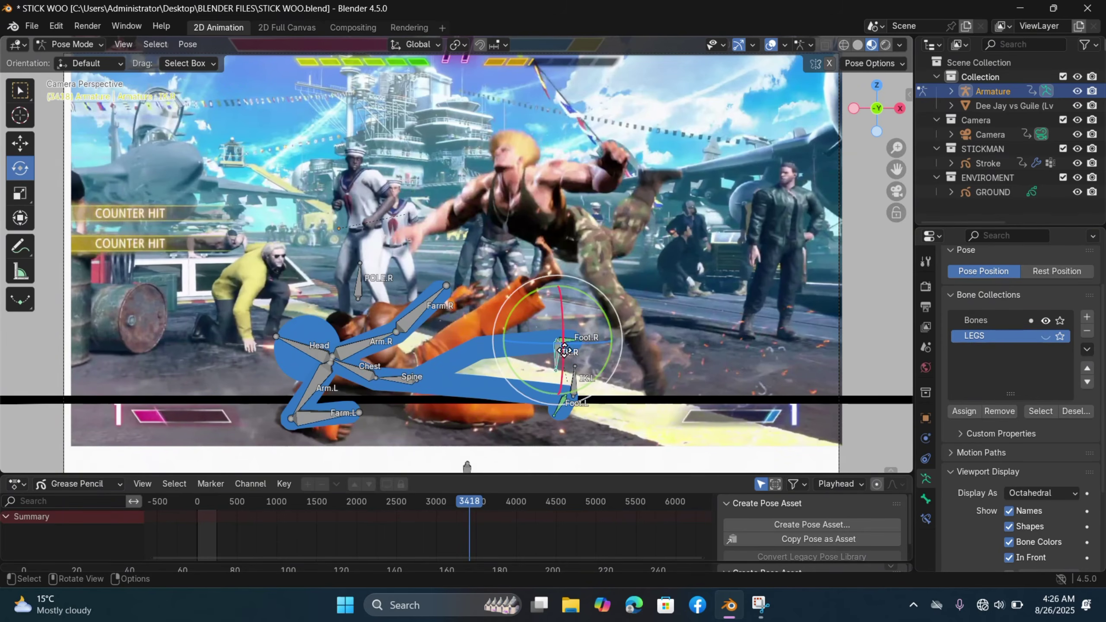
pyautogui.press('g')
pyautogui.click(559, 282)
pyautogui.click(546, 281)
pyautogui.press('r')
pyautogui.click(554, 257)
pyautogui.click(360, 289)
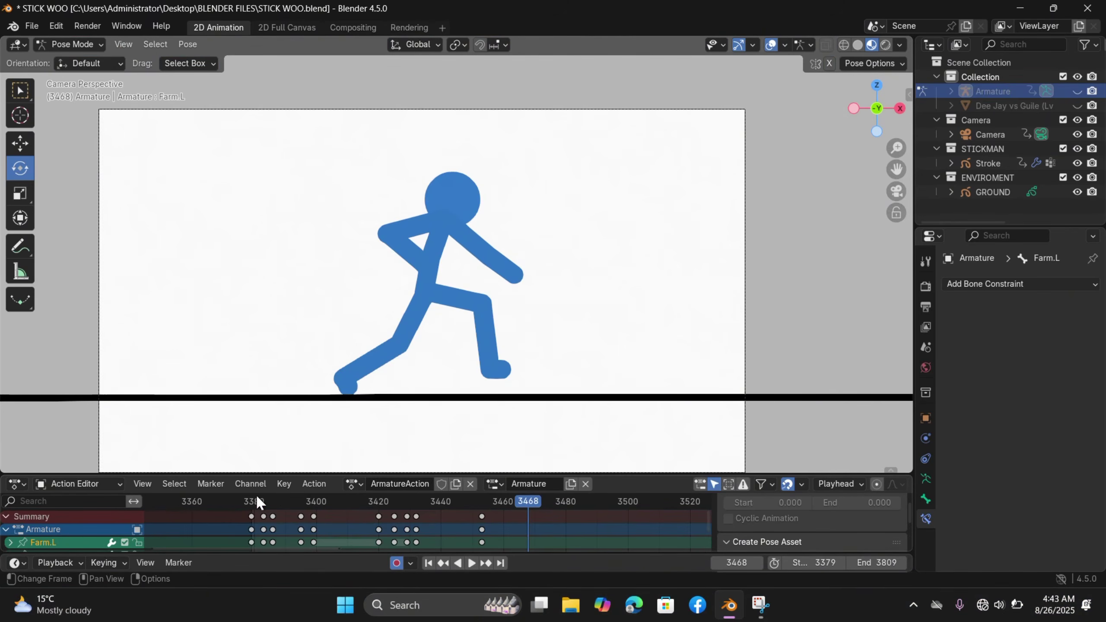
# Play the stick figure animation from about frame 3380 and scrub through the frames just after 3420
pyautogui.click(256, 497)
pyautogui.press('space')
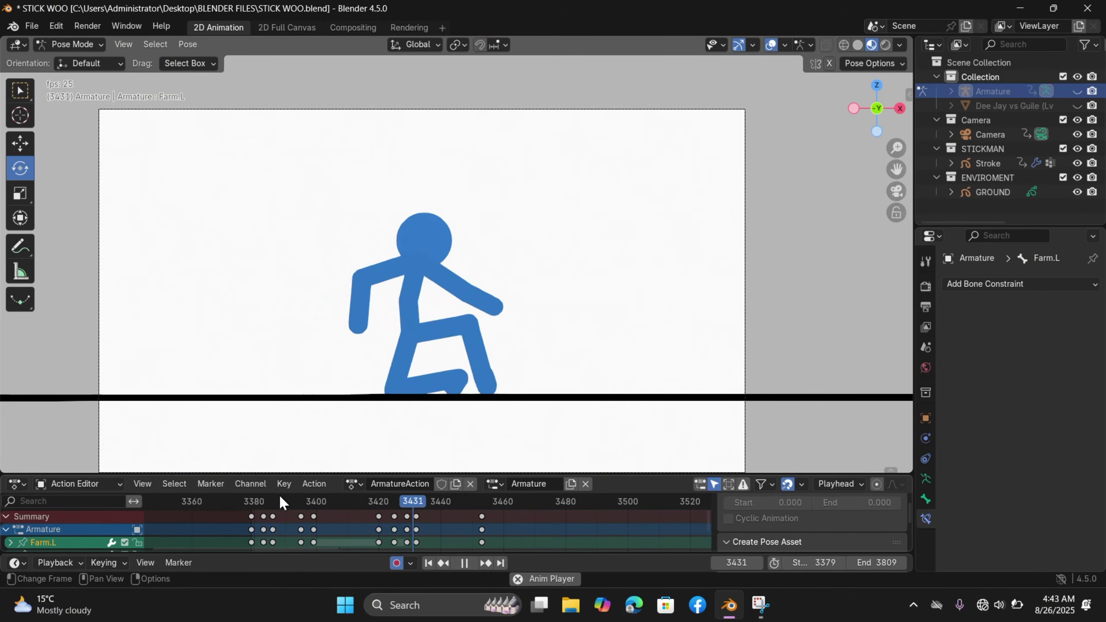
pyautogui.press('space')
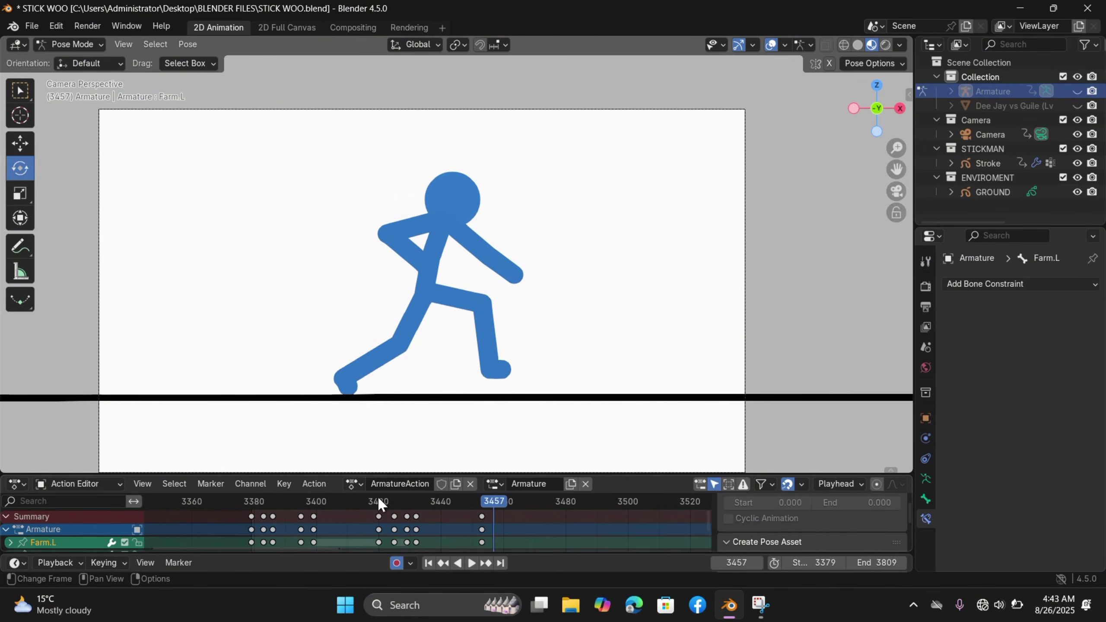
pyautogui.moveTo(377, 497); pyautogui.dragTo(405, 502)
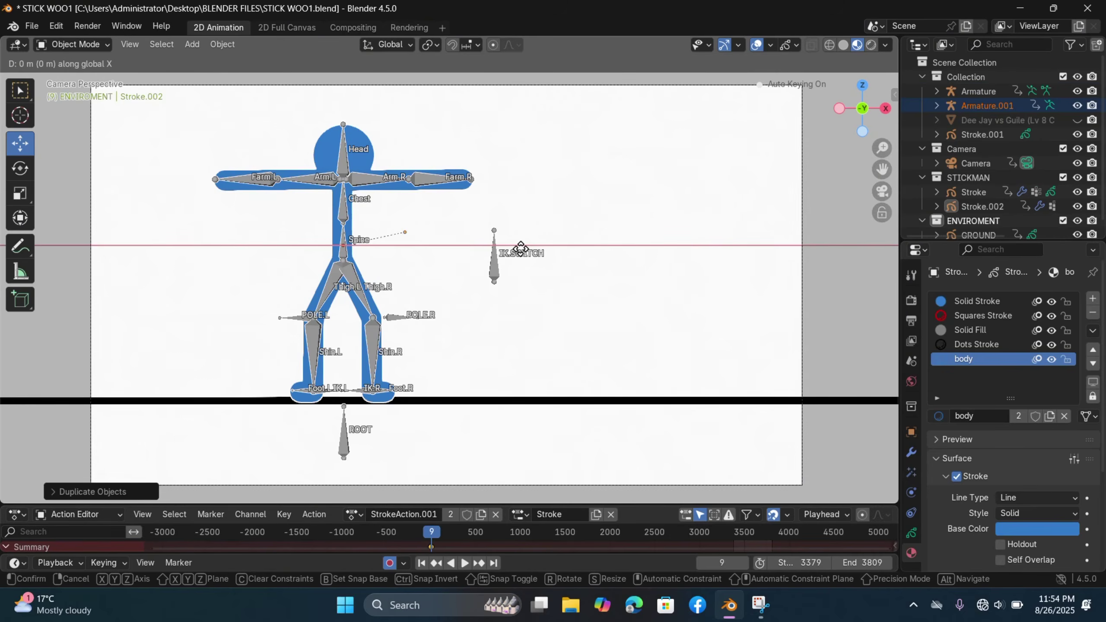
# Place the duplicated stick figure and armature beside the original along the X axis and select the duplicate figure
pyautogui.click(805, 276)
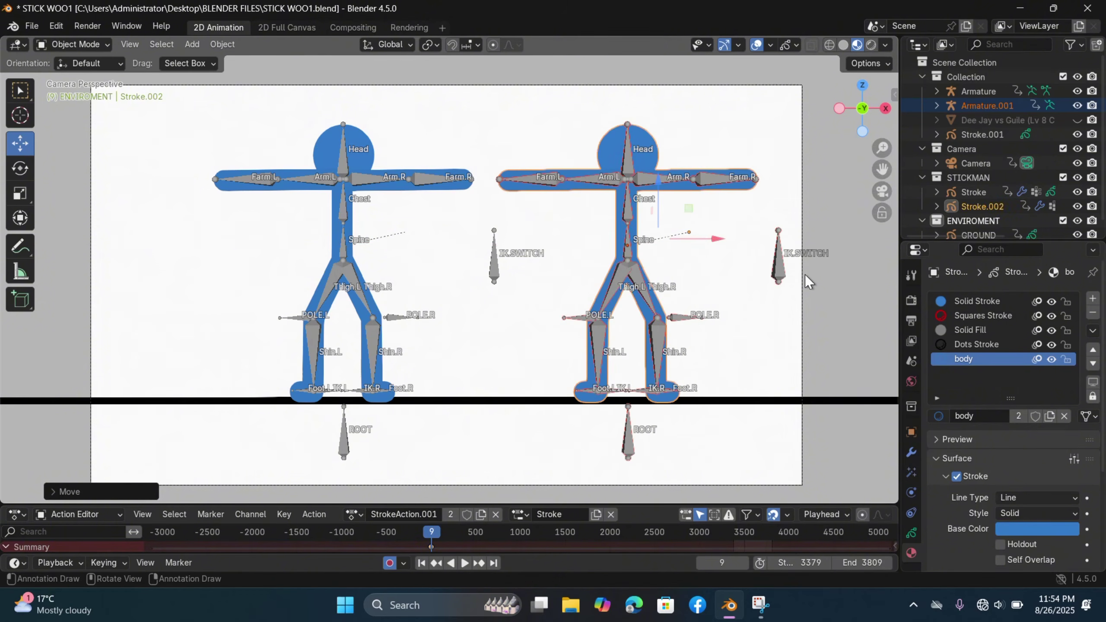
pyautogui.click(656, 148)
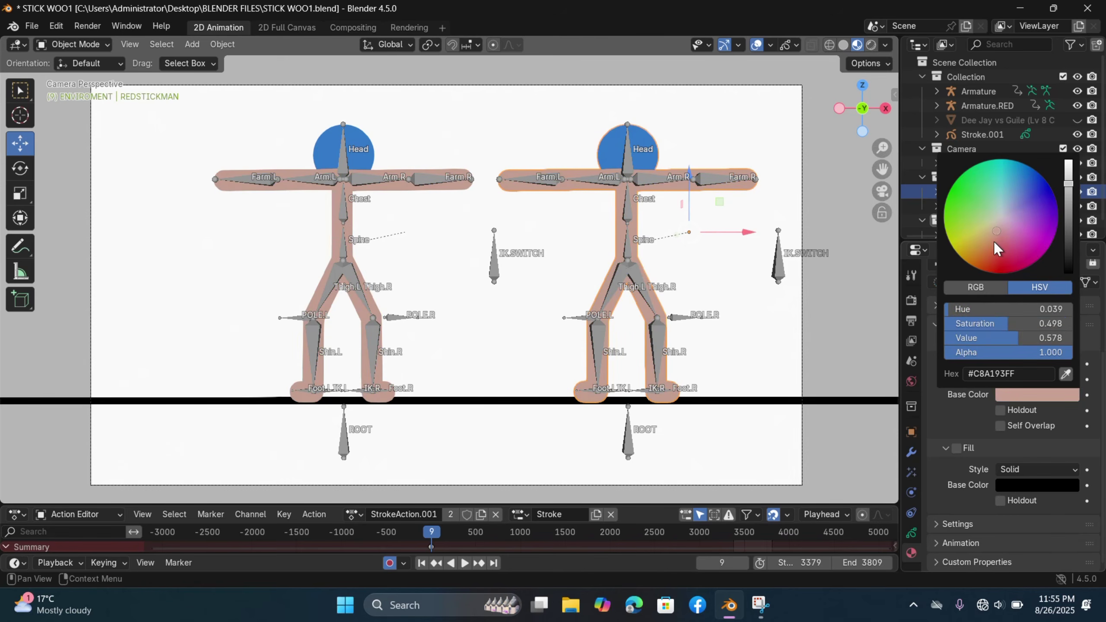
# Give the duplicate figure its own copy of the body material and set that copy's stroke base color to orange-red
pyautogui.press('Escape')
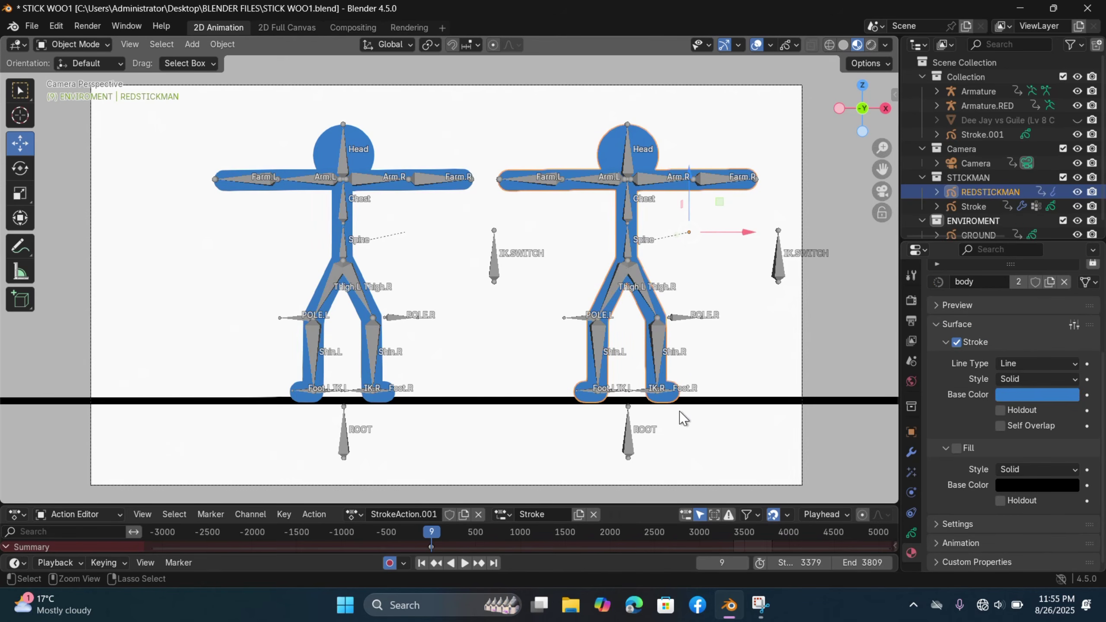
pyautogui.scroll(5, 1054, 379)
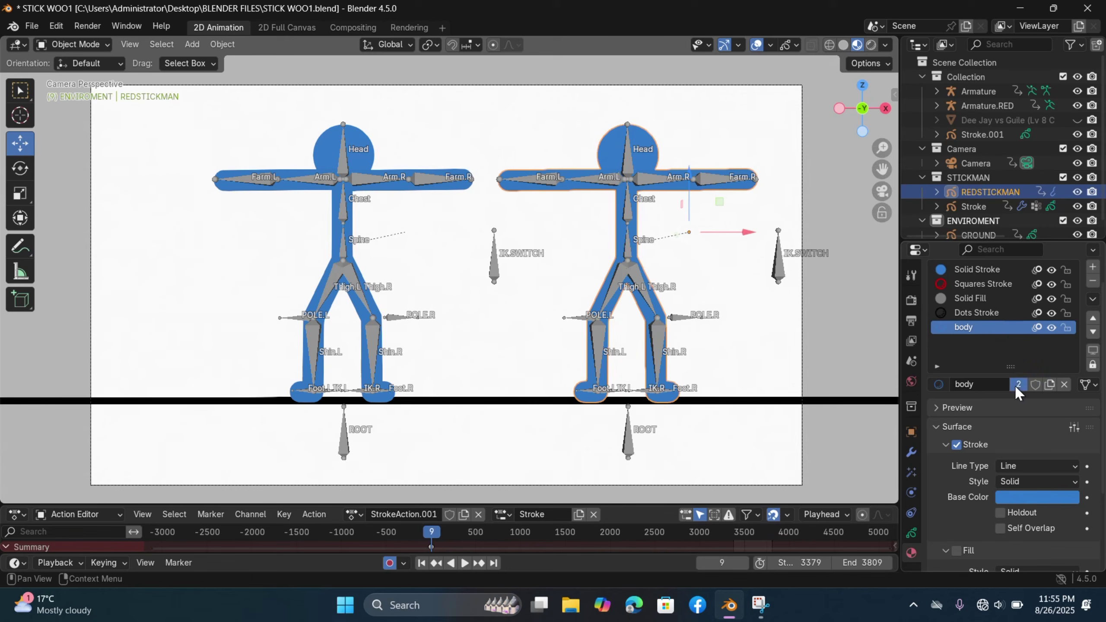
pyautogui.scroll(-4, 971, 472)
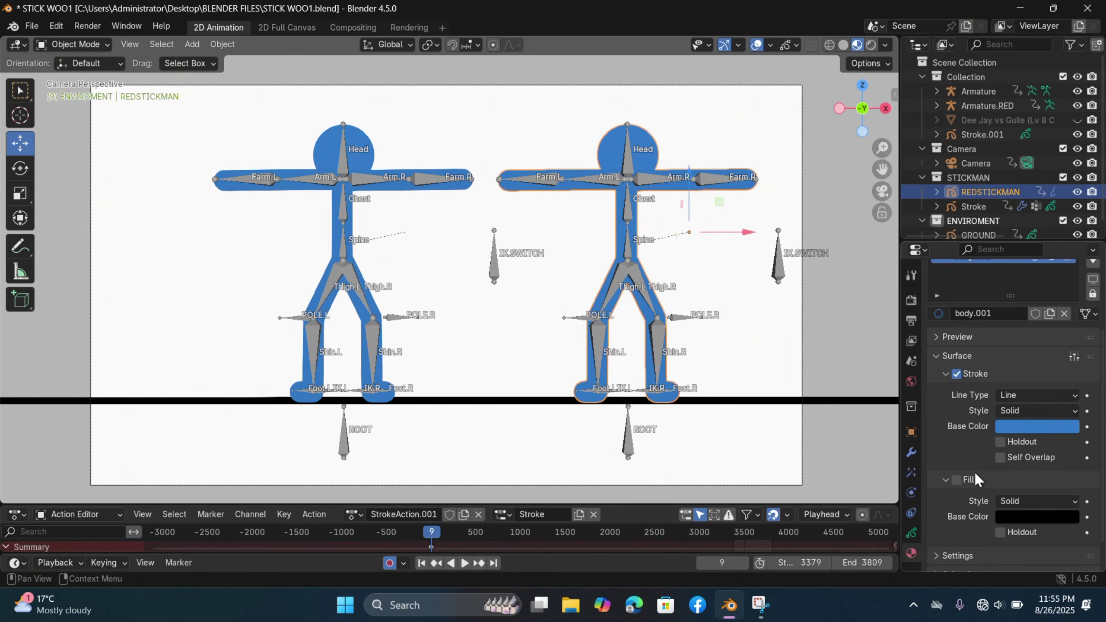
pyautogui.click(1026, 421)
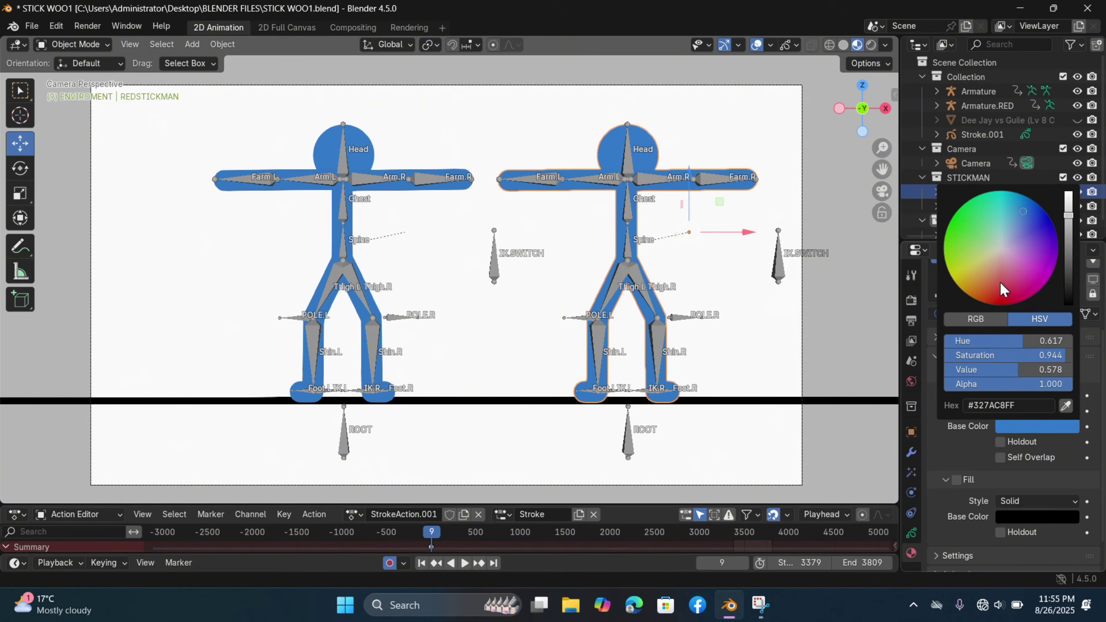
pyautogui.moveTo(1000, 286)
pyautogui.mouseDown()
pyautogui.moveTo(996, 277)
pyautogui.moveTo(1004, 282)
pyautogui.moveTo(980, 283)
pyautogui.moveTo(983, 293)
pyautogui.mouseUp()
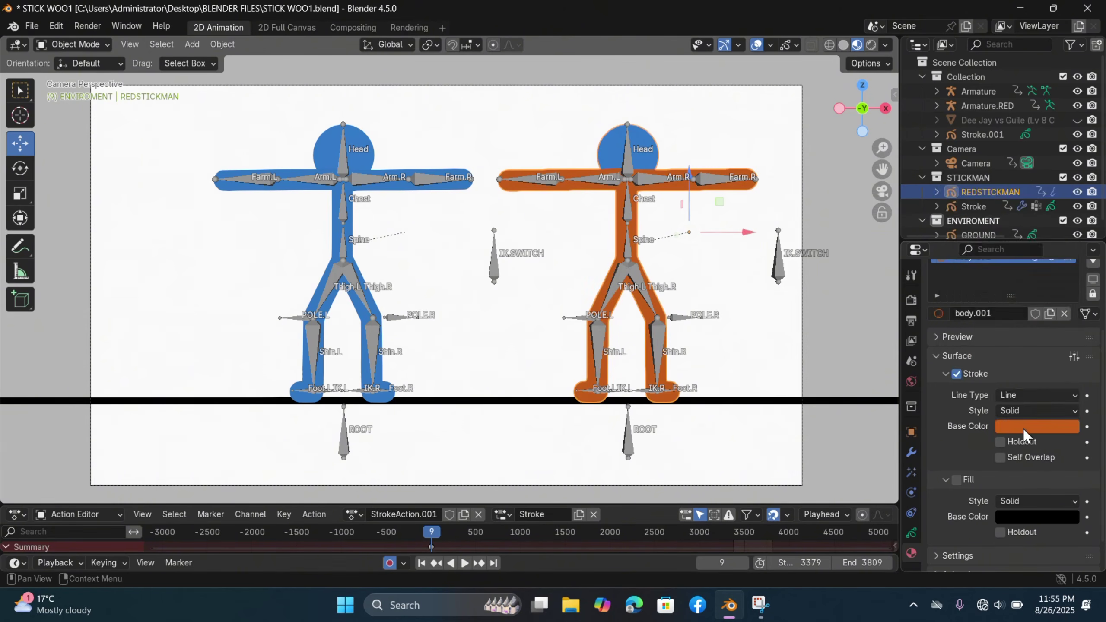
# Make the duplicate's Solid Stroke material single-user and sample the orange body color for its stroke base color
pyautogui.scroll(3, 1025, 431)
pyautogui.click(997, 284)
pyautogui.click(1016, 511)
pyautogui.click(1067, 491)
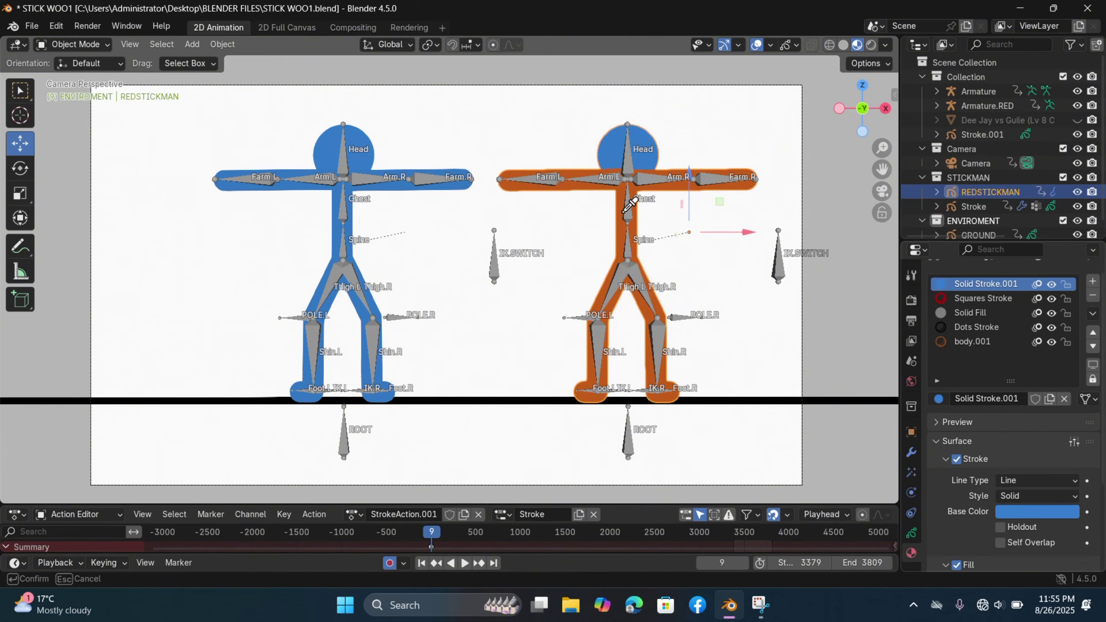
pyautogui.click(622, 213)
pyautogui.scroll(-1, 584, 235)
pyautogui.scroll(-3, 1043, 435)
pyautogui.scroll(2, 1043, 434)
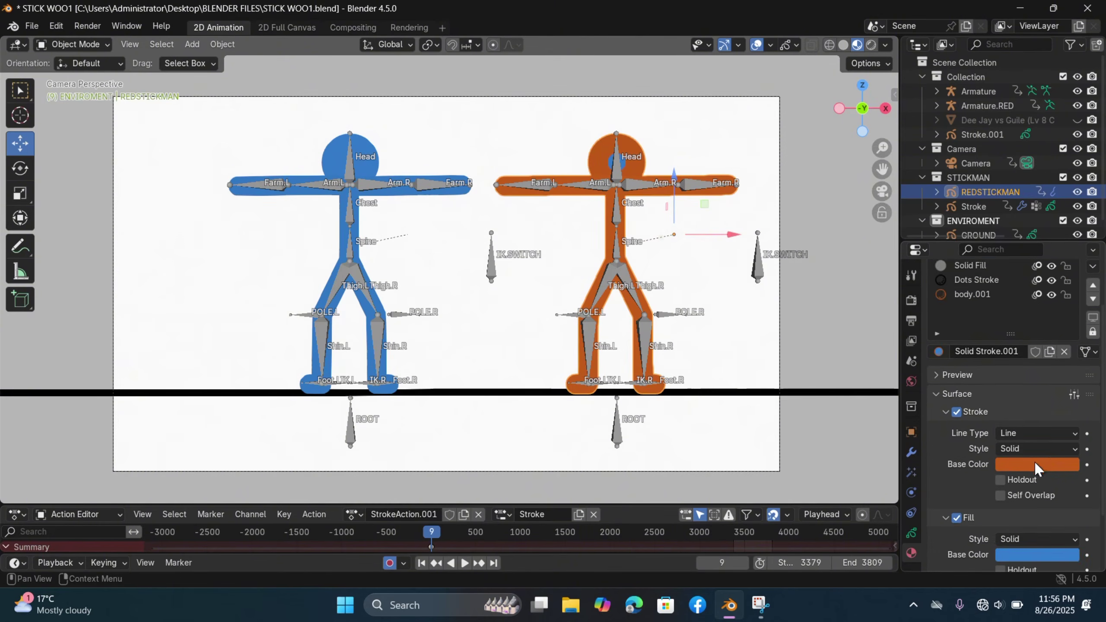
pyautogui.click(1007, 463)
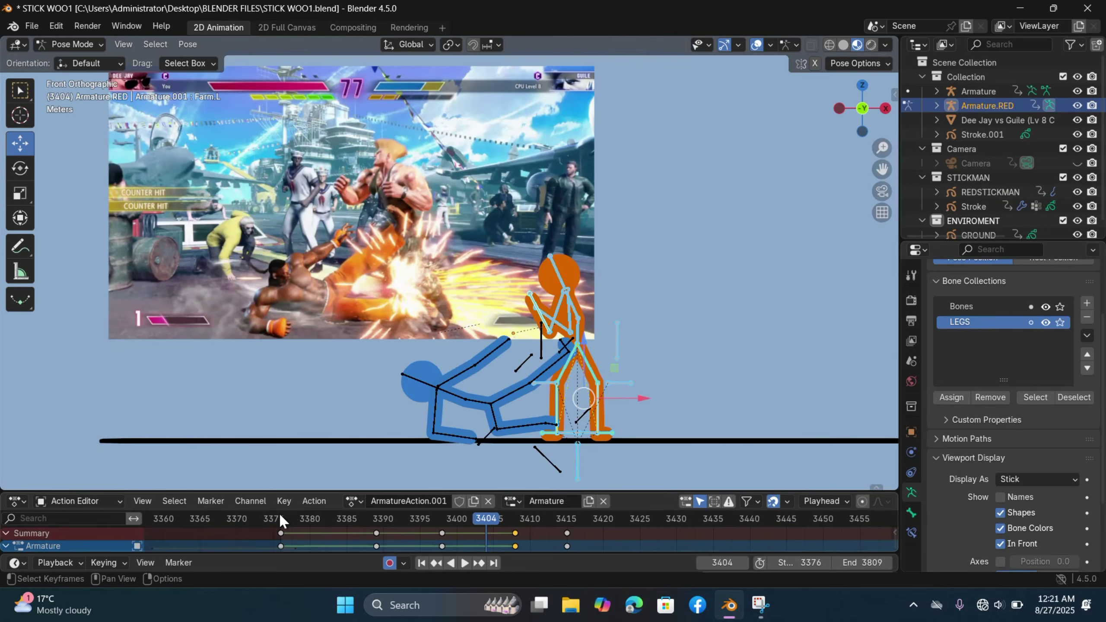
# Scrub back to about frame 3376 and play the two stickmen's fight animation against the reference footage
pyautogui.moveTo(501, 521)
pyautogui.mouseDown()
pyautogui.moveTo(522, 532)
pyautogui.moveTo(615, 530)
pyautogui.moveTo(526, 530)
pyautogui.moveTo(521, 515)
pyautogui.moveTo(512, 535)
pyautogui.moveTo(479, 533)
pyautogui.moveTo(437, 520)
pyautogui.mouseUp()
pyautogui.click(285, 517)
pyautogui.press('space')
pyautogui.press('space')
pyautogui.click(477, 520)
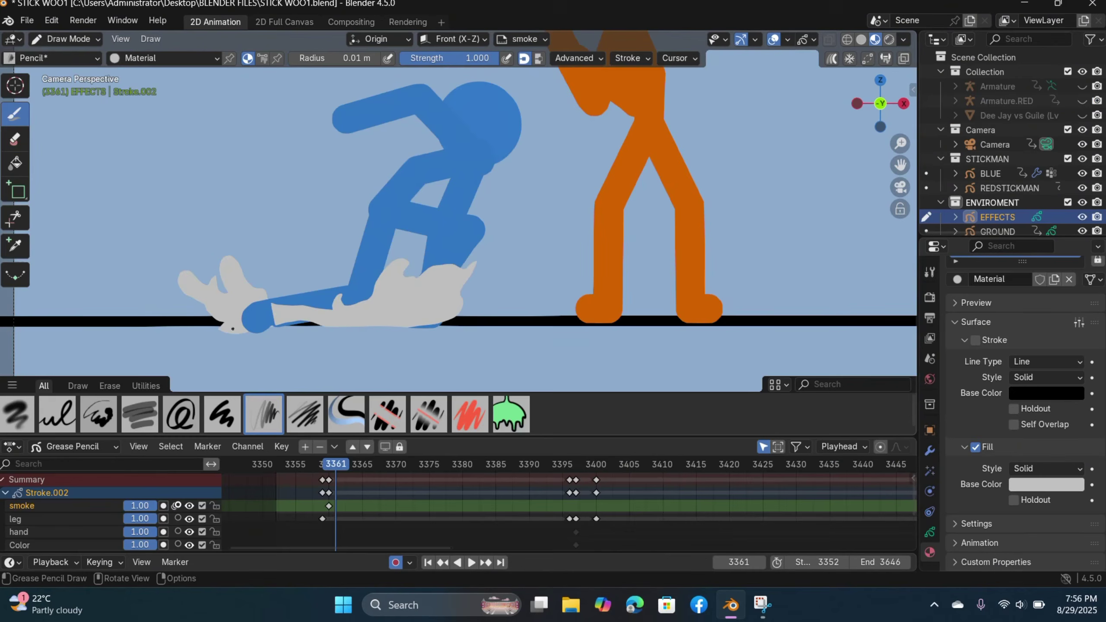
# Draw grey smoke shapes around the blue stickman's legs on the smoke layer at frame 3361, and shift the selected effect keyframes one frame earlier
pyautogui.moveTo(223, 325)
pyautogui.mouseDown()
pyautogui.moveTo(194, 297)
pyautogui.moveTo(278, 291)
pyautogui.mouseUp()
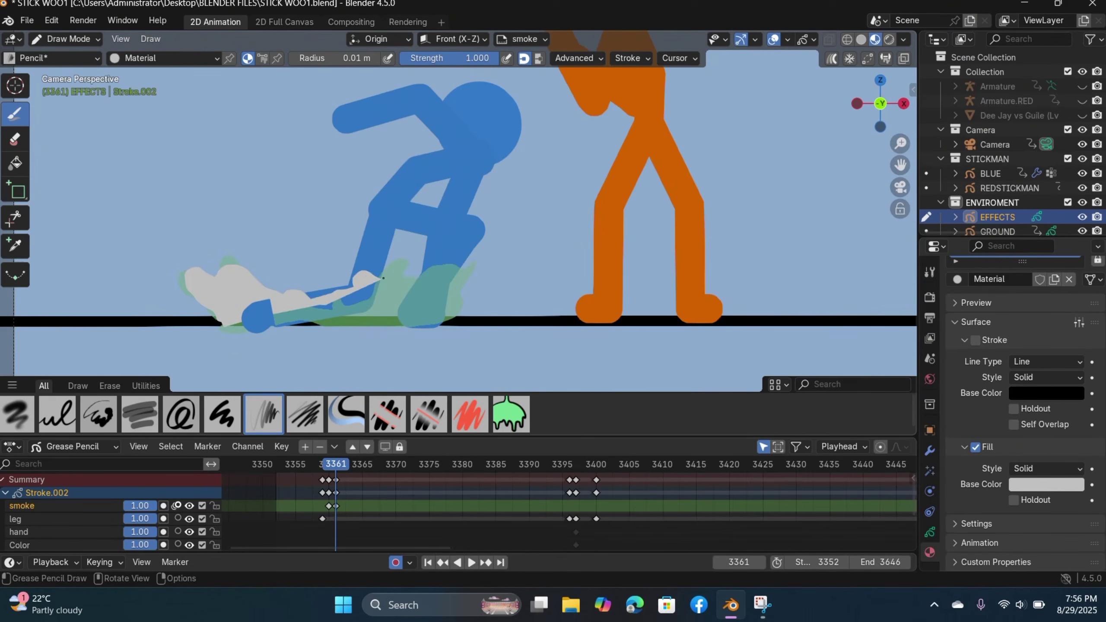
pyautogui.moveTo(513, 224); pyautogui.dragTo(511, 320)
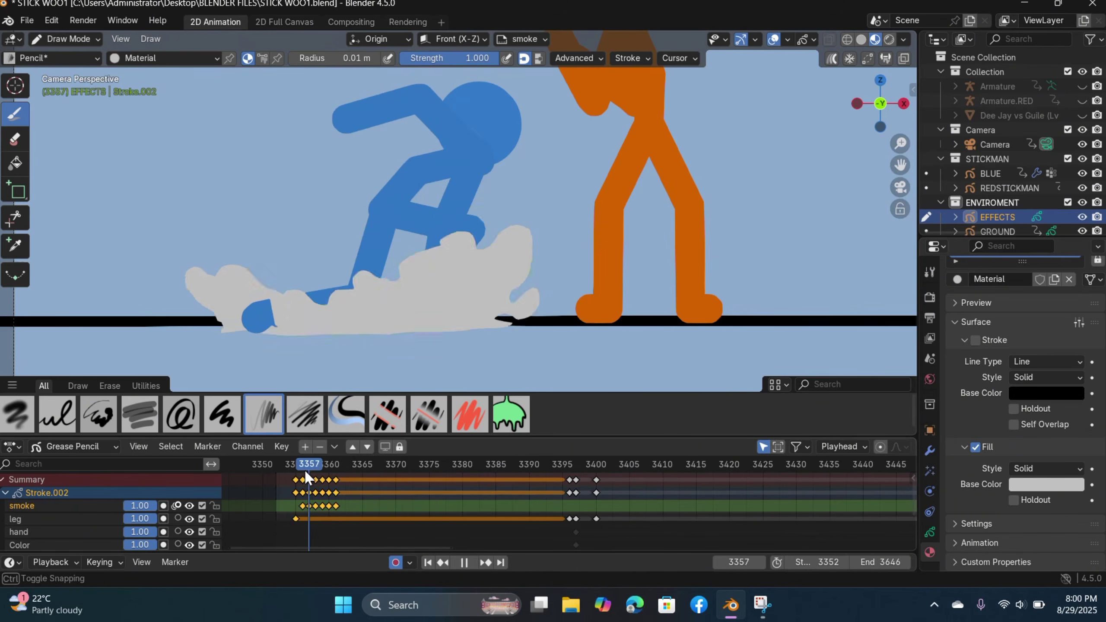
pyautogui.press('g')
pyautogui.click(349, 483)
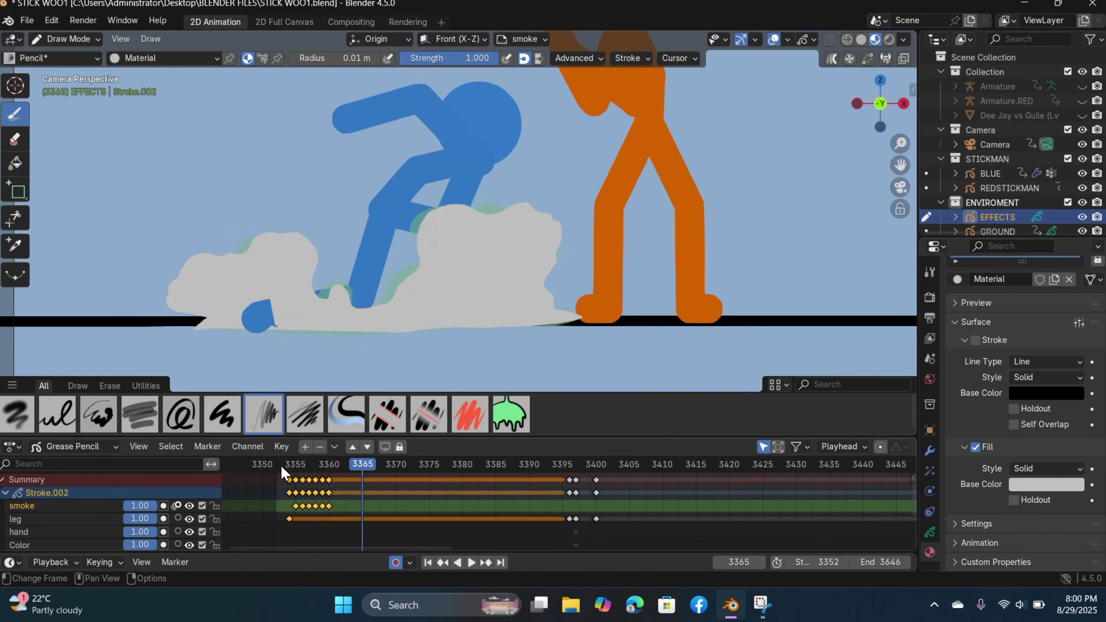